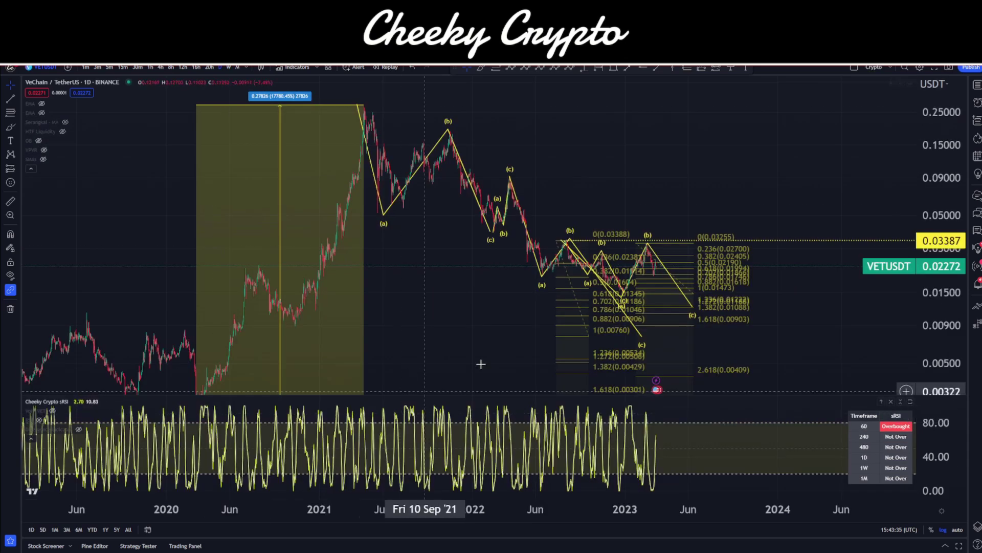
- Pan and rescale the chart to review the 2022–2023 waves and Fibonacci levels
mouse_move(564, 175)
mouse_down()
mouse_move(567, 189)
mouse_move(567, 180)
mouse_up()
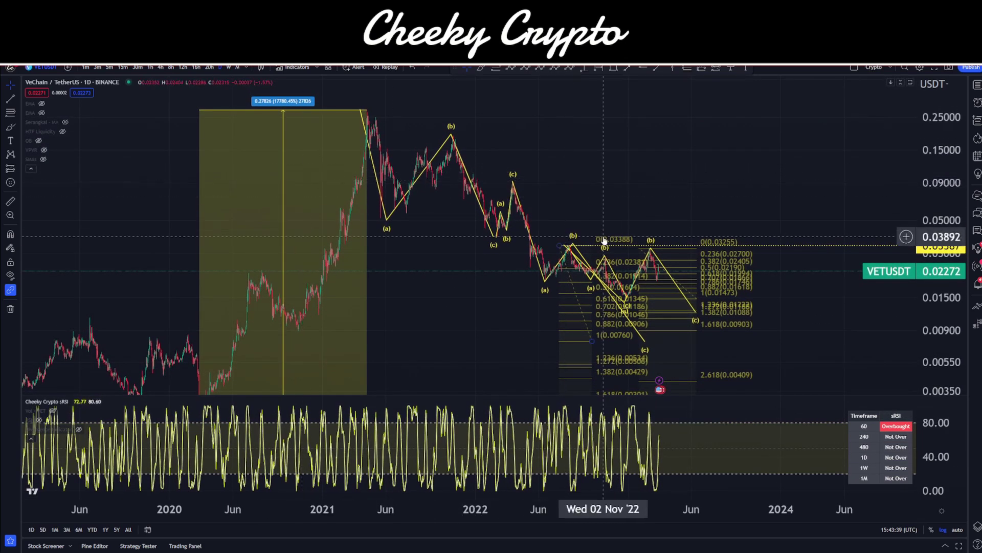
drag(794, 325, 769, 332)
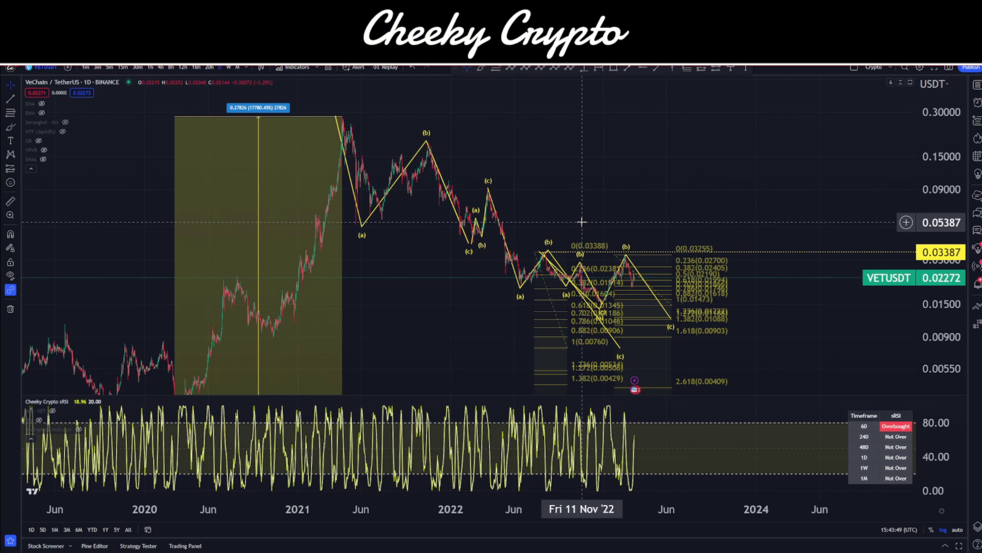
drag(711, 216, 717, 200)
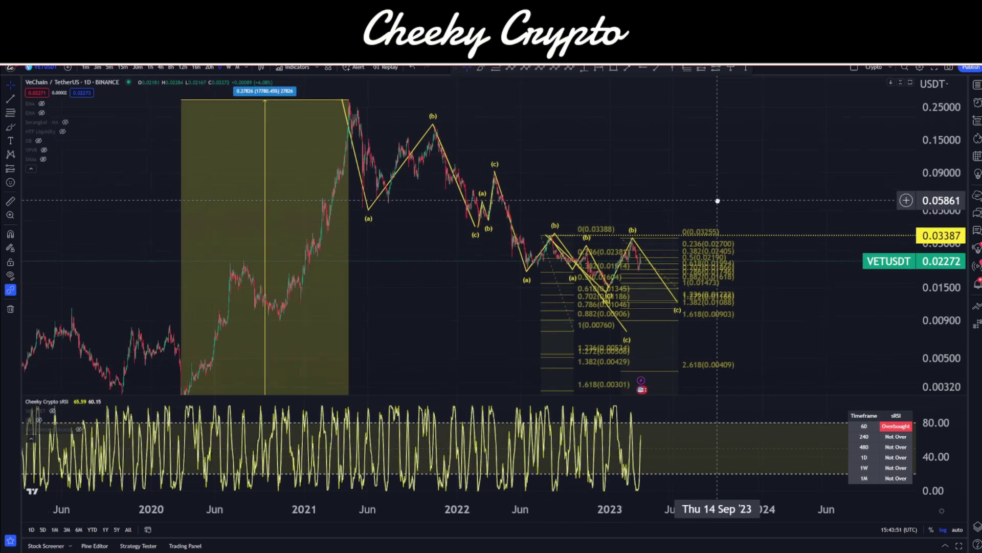
drag(635, 193, 621, 168)
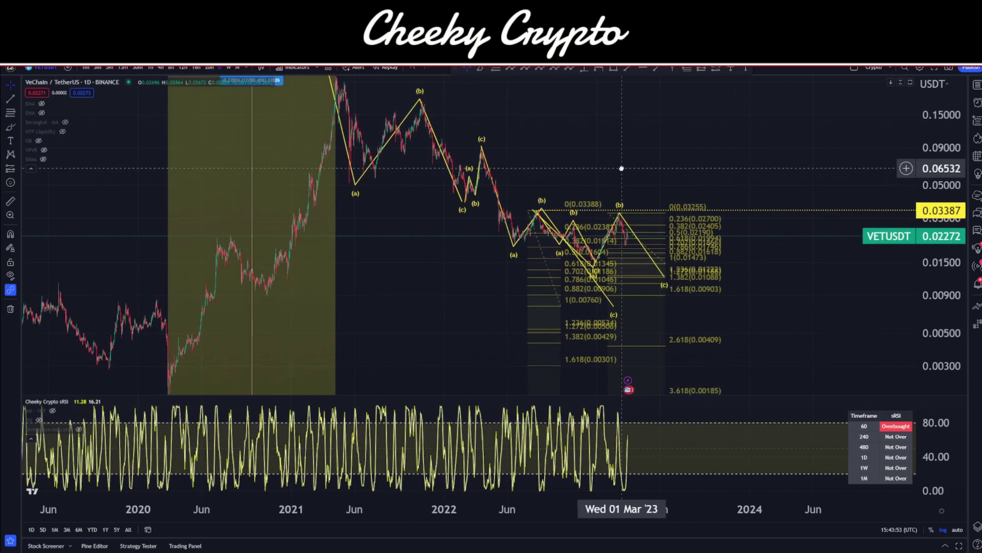
drag(778, 320, 744, 330)
drag(952, 368, 938, 127)
drag(719, 324, 706, 224)
scroll(706, 224, up, 5)
scroll(706, 224, up, 3)
drag(719, 296, 851, 297)
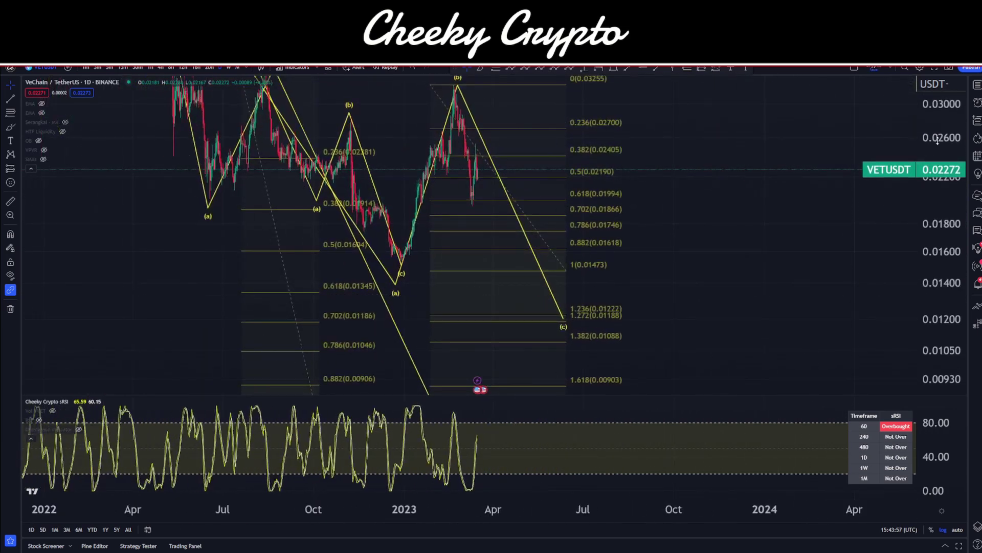
drag(932, 138, 932, 270)
drag(850, 312, 892, 327)
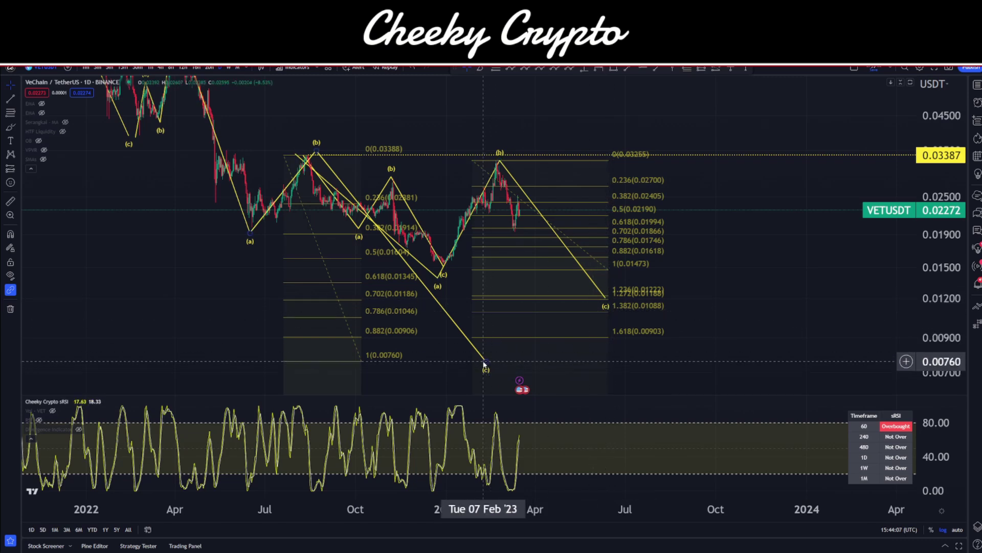
scroll(467, 225, down, 3)
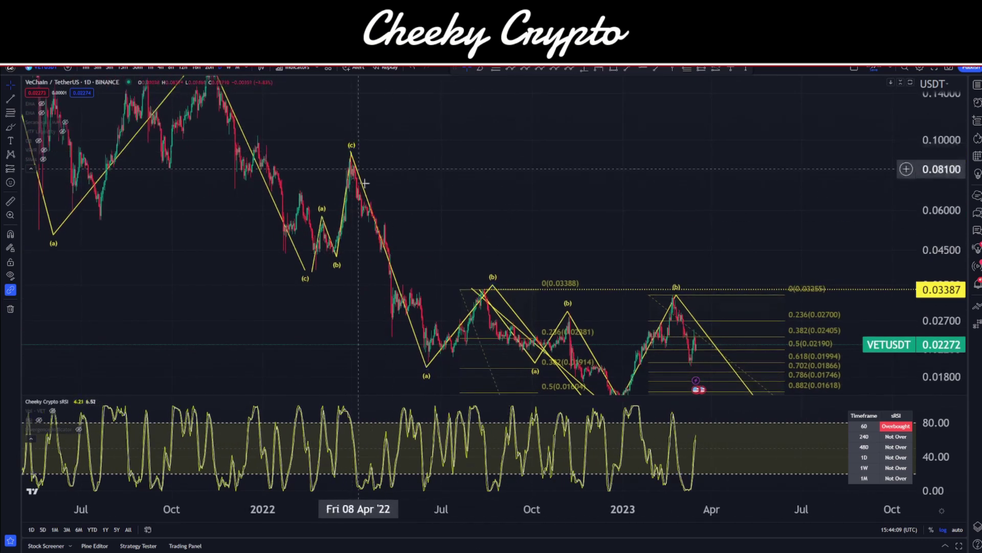
- Frame the 2020–2024 range and box-select every wave and Fibonacci drawing
drag(520, 243, 837, 317)
drag(765, 271, 604, 148)
drag(762, 198, 444, 95)
scroll(674, 273, down, 5)
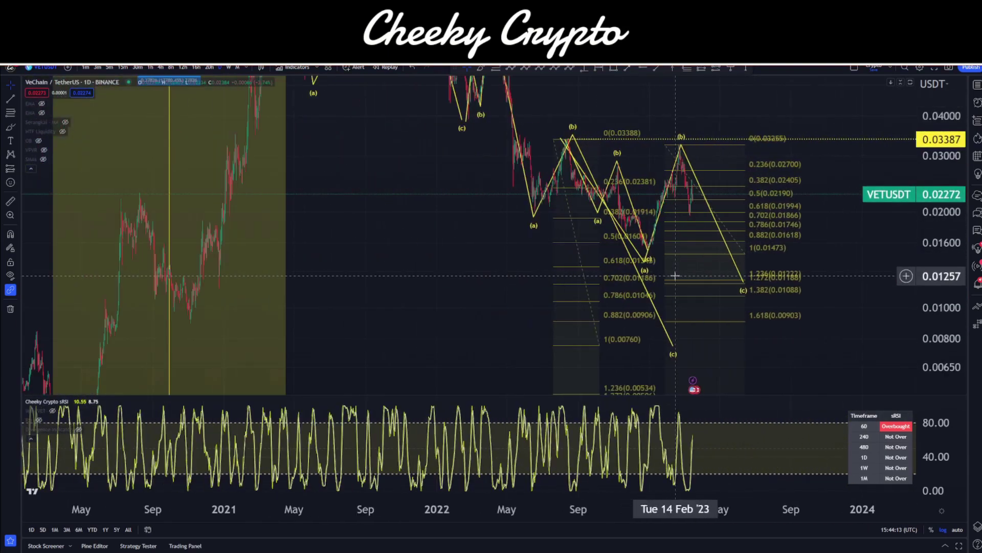
drag(472, 239, 364, 243)
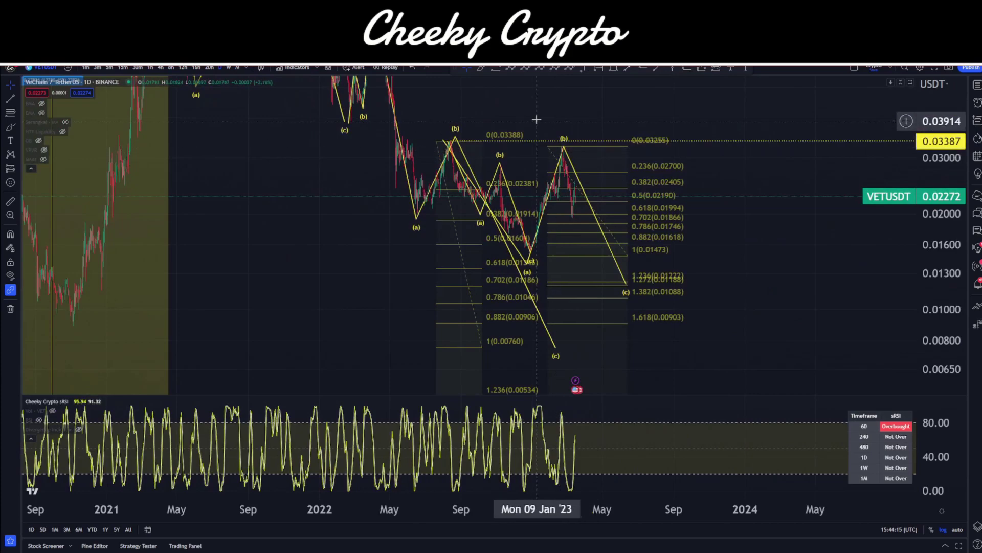
drag(537, 116, 487, 153)
drag(486, 208, 546, 57)
drag(793, 225, 810, 306)
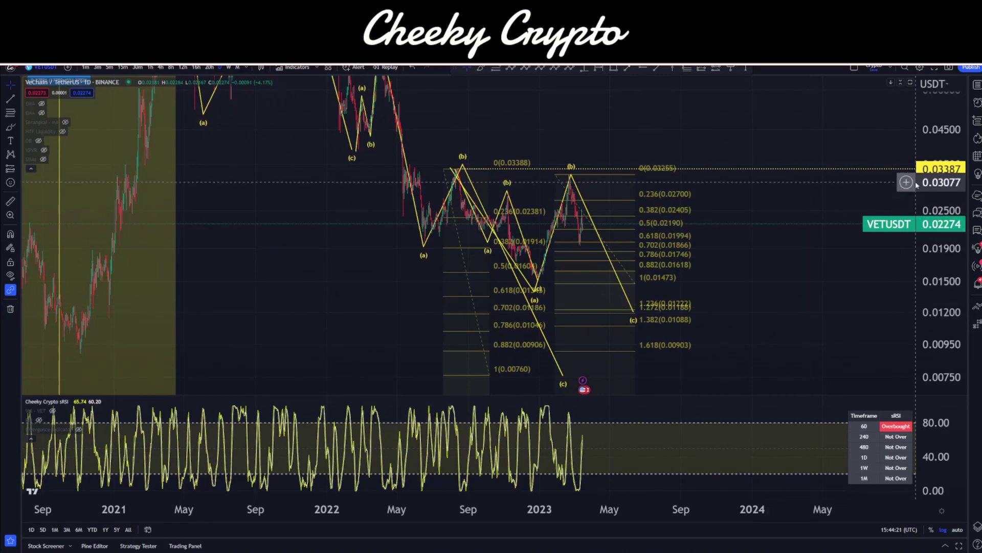
drag(944, 182, 942, 326)
drag(778, 324, 796, 343)
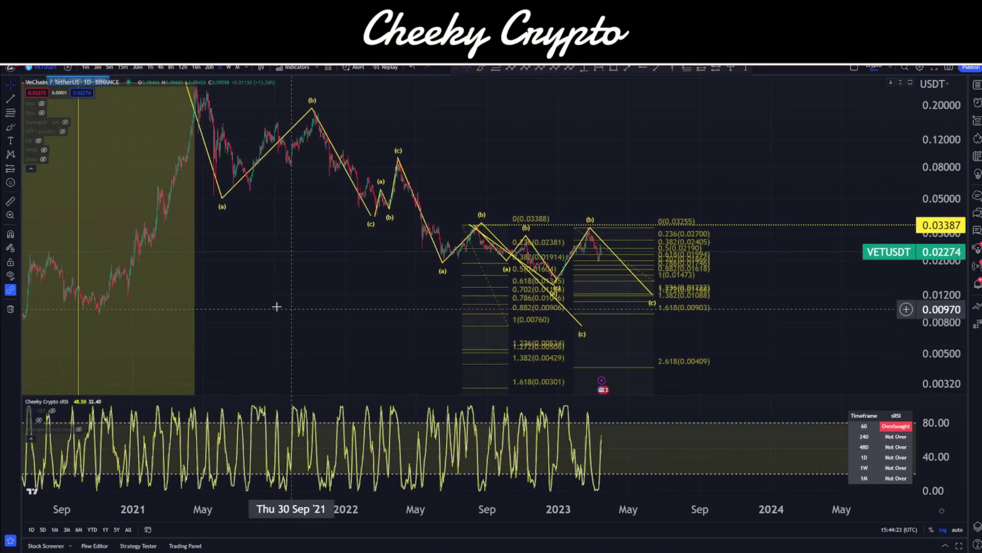
mouse_move(721, 344)
mouse_down()
mouse_move(643, 318)
mouse_move(300, 110)
mouse_move(259, 102)
mouse_up()
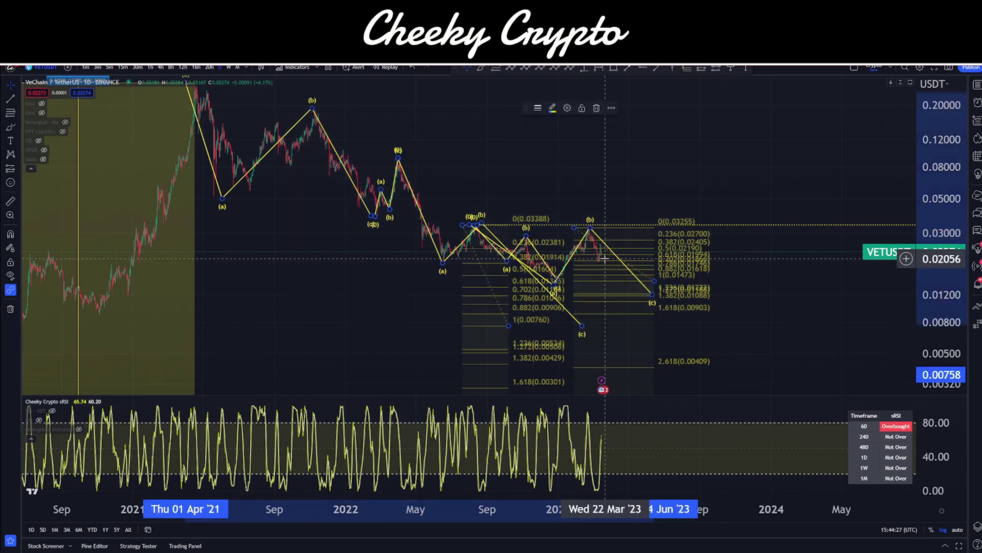
- Delete the selected old wave and Fibonacci drawings
key(Delete)
scroll(647, 211, down, 3)
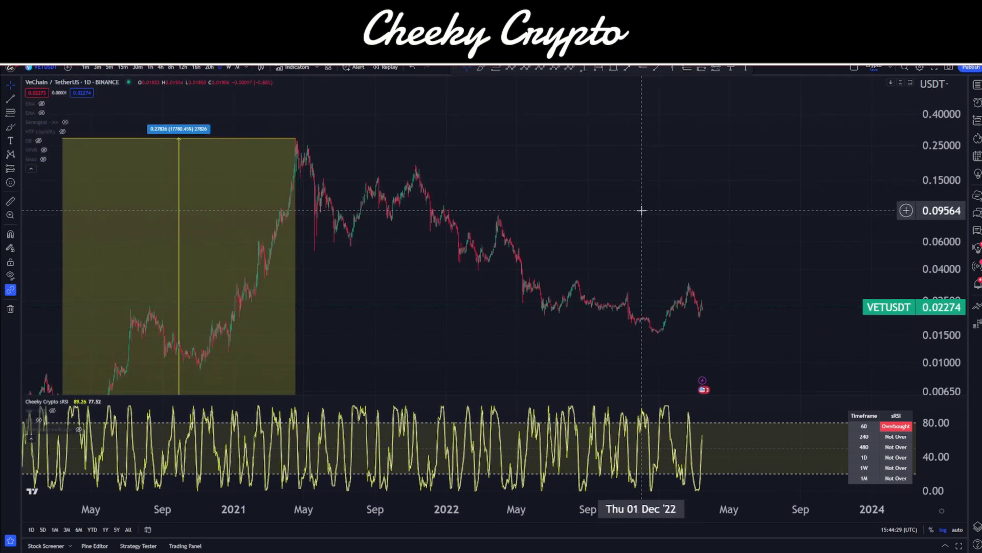
drag(629, 239, 590, 211)
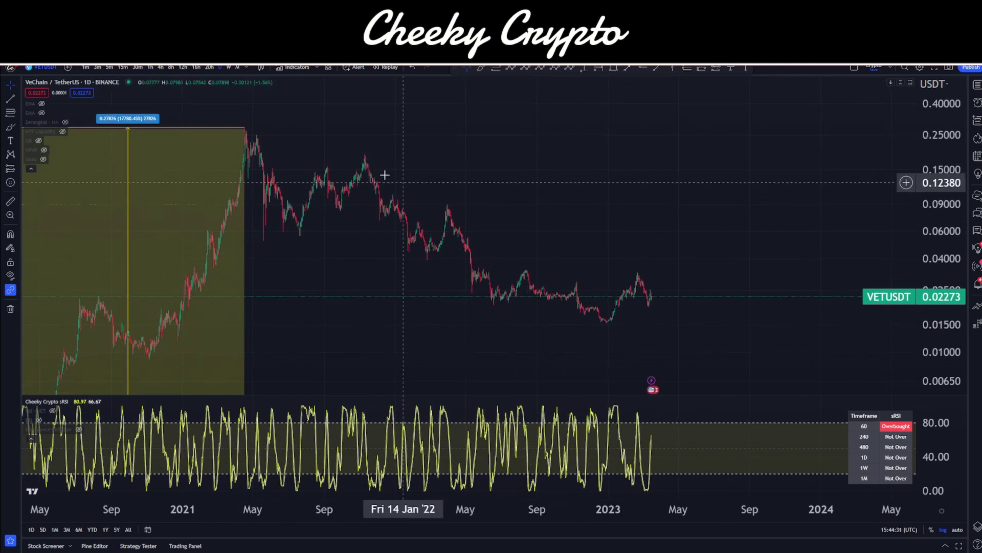
- Draw a Fibonacci retracement from the November 2021 high 0.18820 down to 0.03497
click(496, 68)
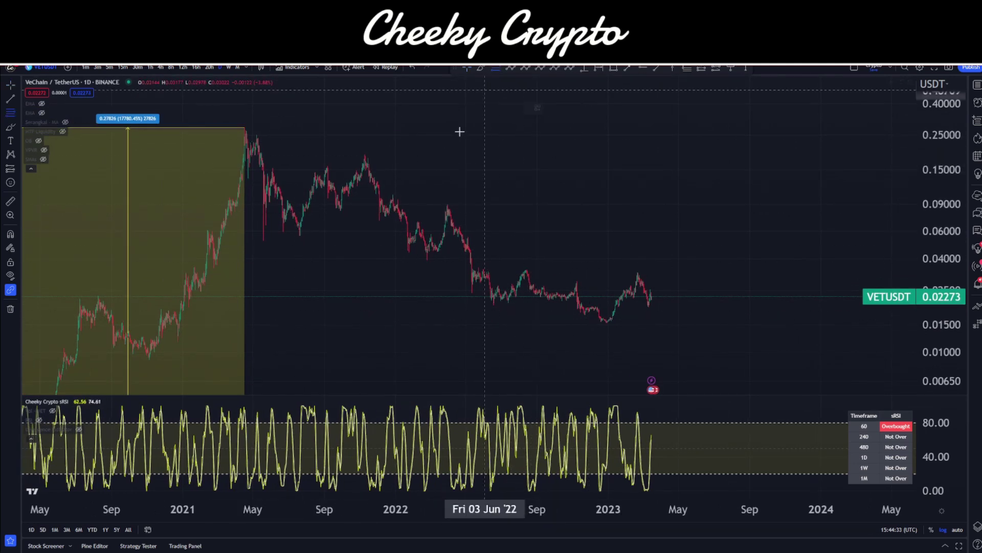
click(262, 245)
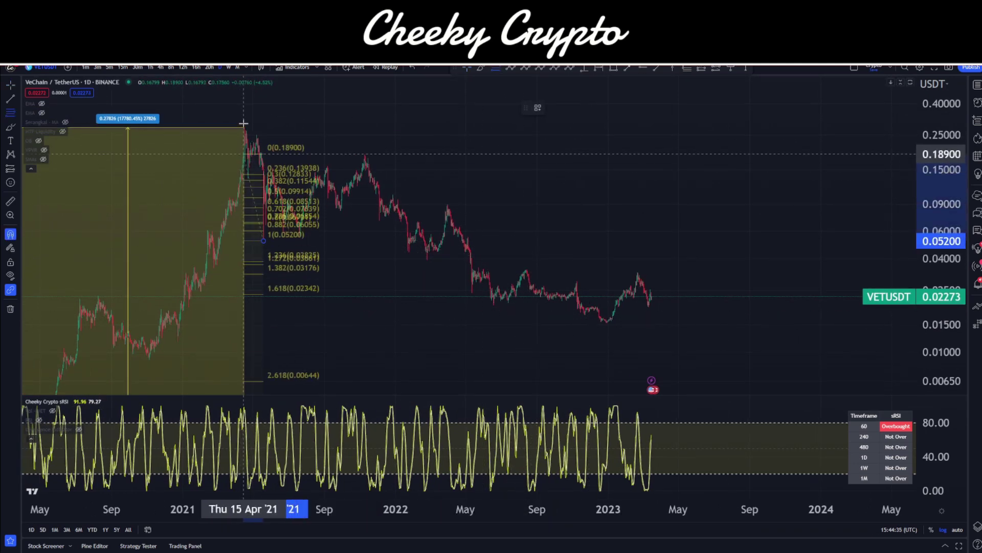
click(244, 121)
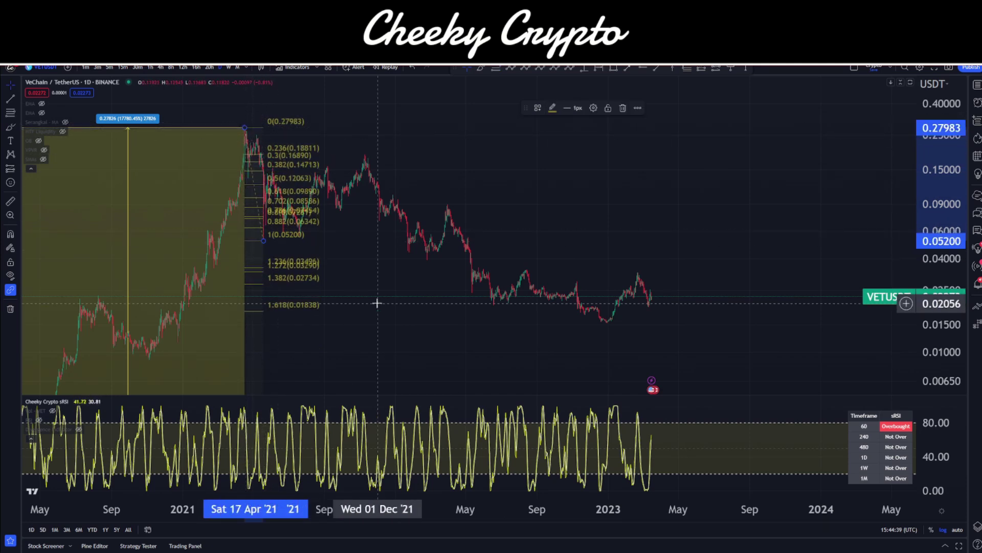
drag(251, 156, 365, 189)
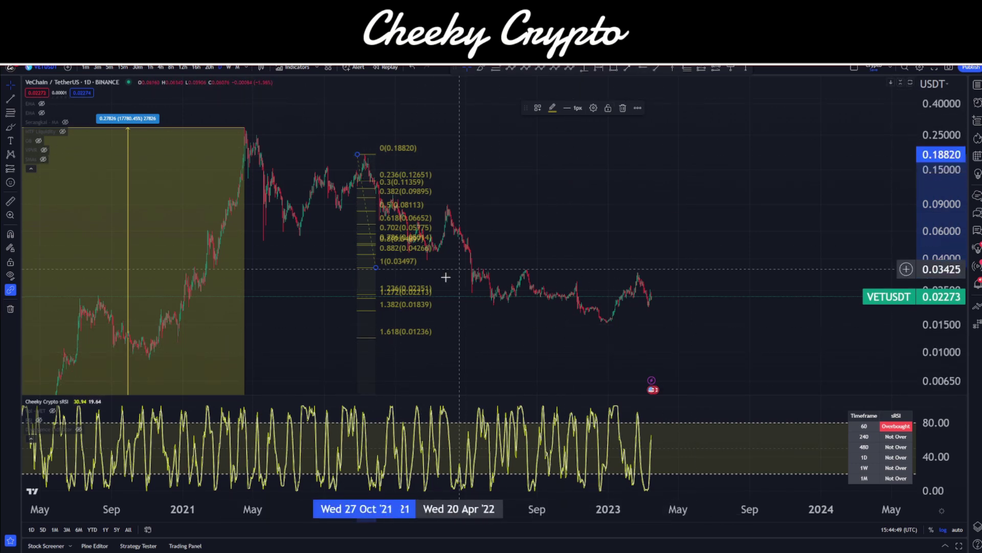
- Draw a W-X-Y-X-Z Elliott wave from the May 2021 peak through the 2022 lows to a projected (Z)
click(569, 69)
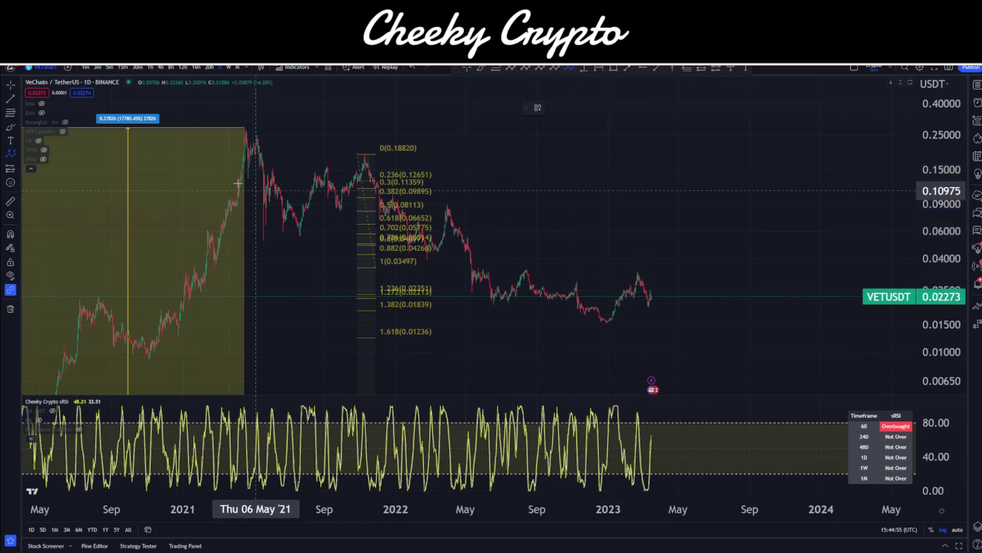
click(246, 134)
click(267, 240)
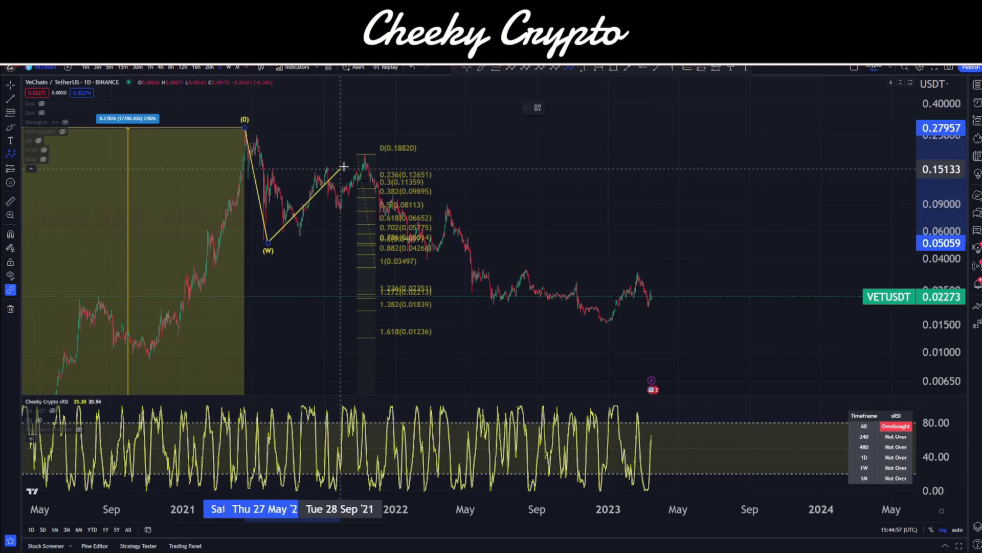
click(360, 153)
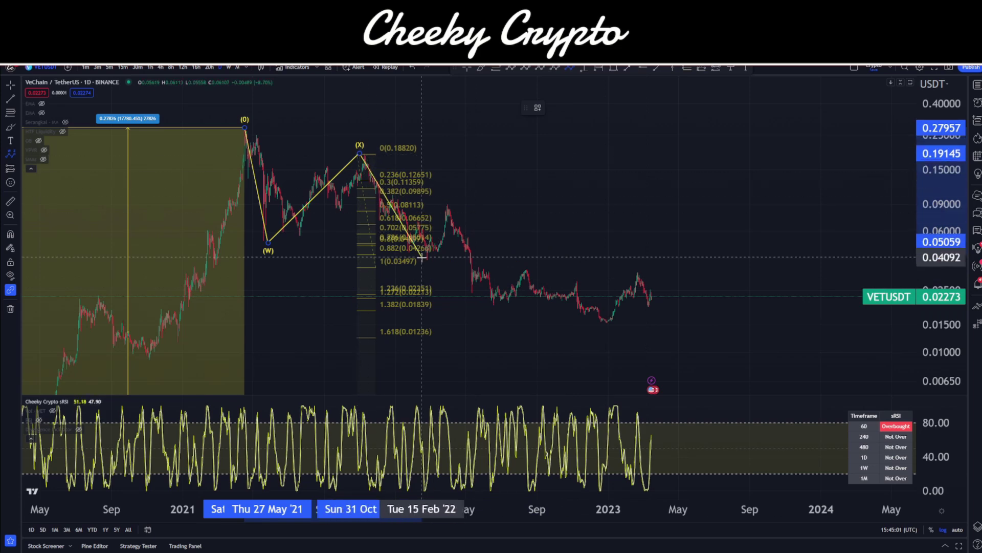
click(588, 323)
click(638, 273)
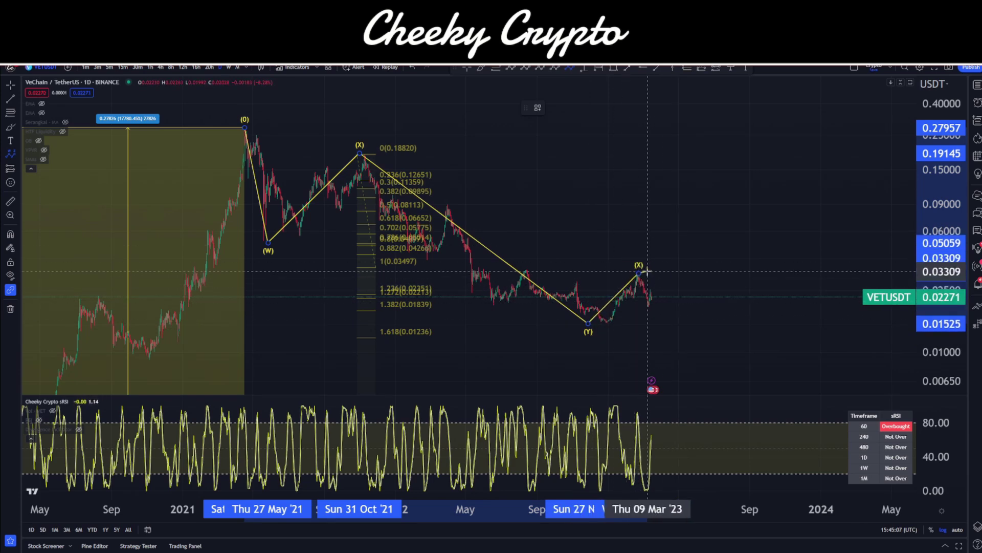
click(709, 348)
- Reposition (Y) at the late-2022 low and (Z) in mid-2023, then select the Fibonacci retracement
drag(731, 249, 724, 214)
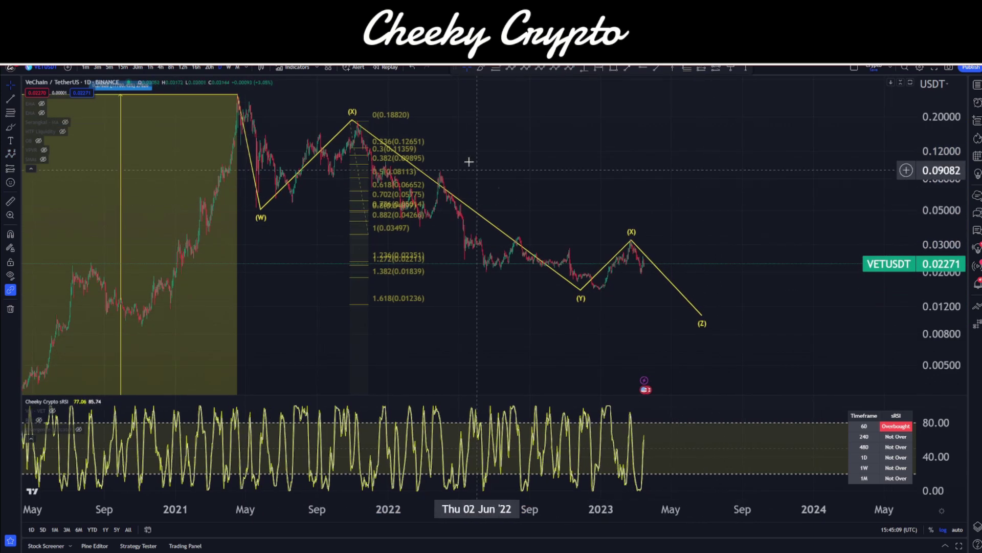
drag(581, 291, 490, 274)
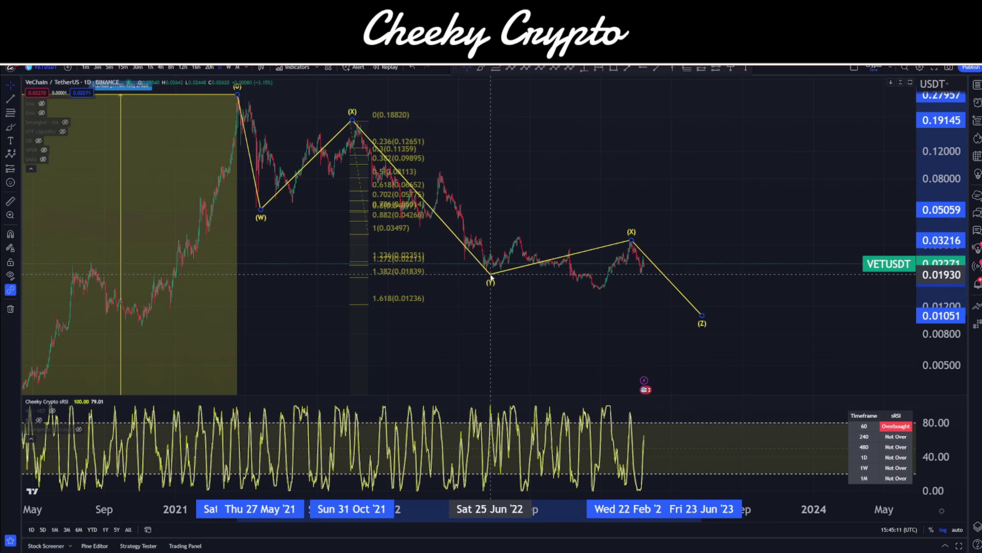
drag(702, 315, 597, 288)
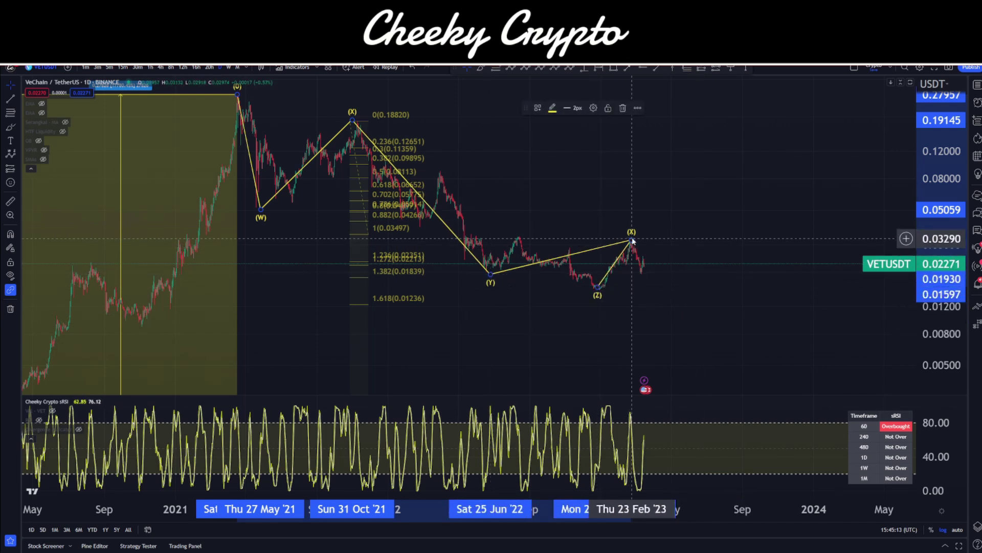
mouse_move(631, 239)
mouse_down()
mouse_move(500, 235)
mouse_move(631, 245)
mouse_up()
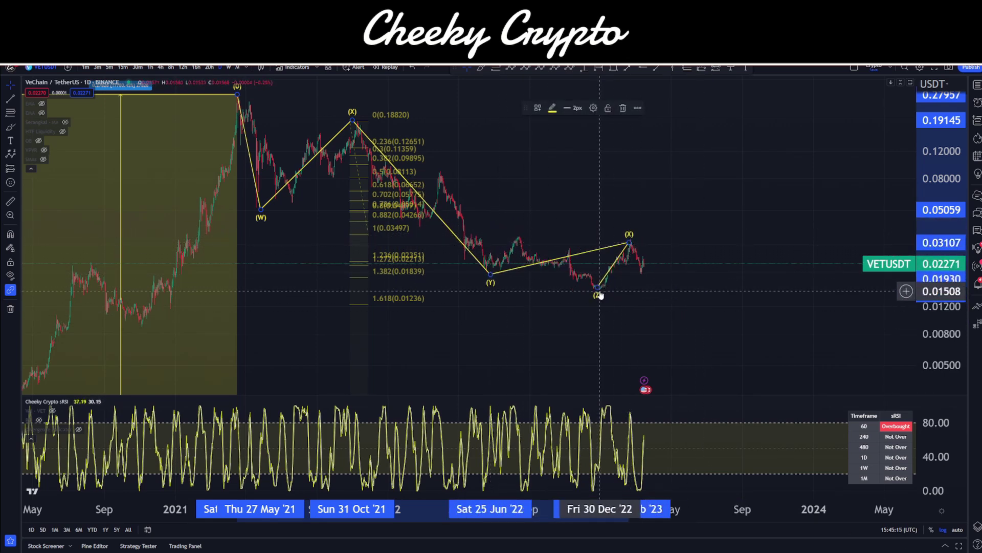
drag(598, 288, 718, 330)
drag(658, 196, 687, 231)
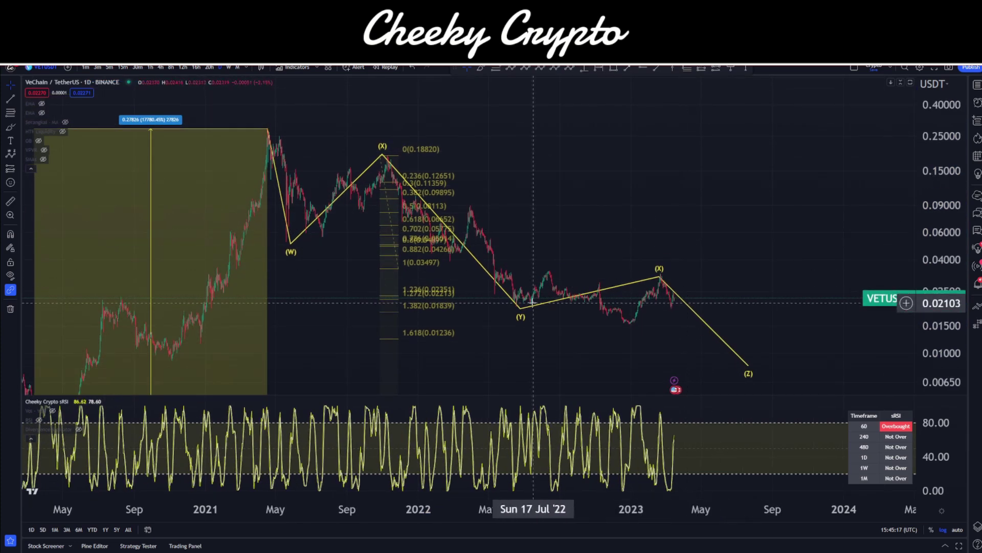
mouse_move(522, 309)
mouse_down()
mouse_move(634, 330)
mouse_move(613, 330)
mouse_up()
drag(634, 232, 642, 250)
click(403, 280)
- Delete the Fibonacci retracement
key(Delete)
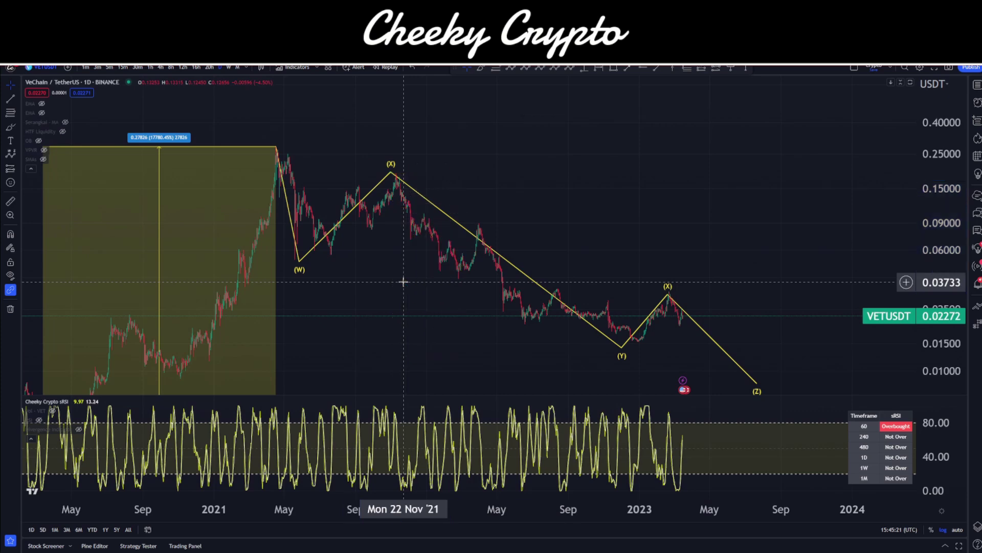
scroll(730, 215, down, 4)
drag(730, 215, 590, 263)
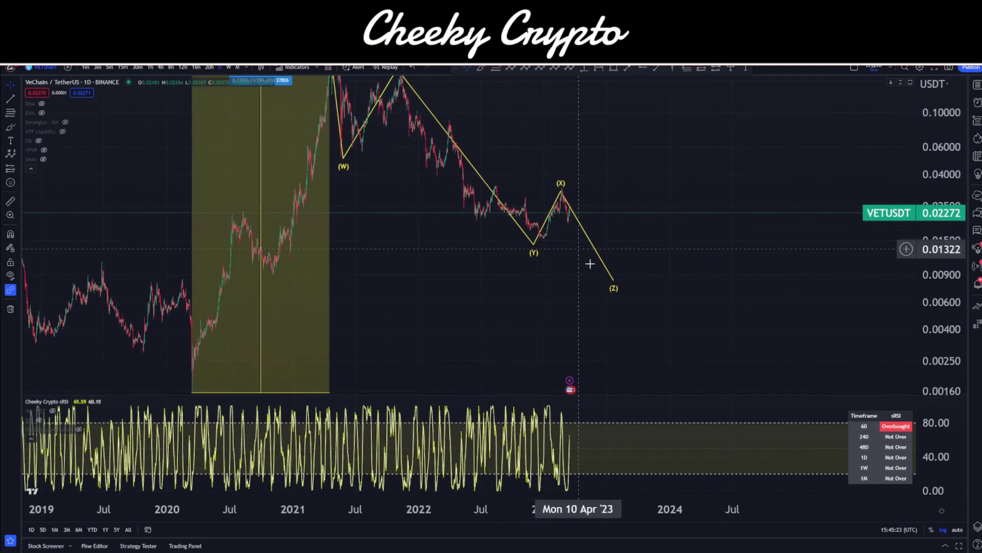
- Move the wave's (Y) point left to the early November 2022 low
mouse_move(535, 247)
mouse_down()
mouse_move(543, 250)
mouse_move(528, 249)
mouse_up()
mouse_move(619, 282)
mouse_down()
mouse_move(640, 277)
mouse_move(619, 288)
mouse_move(646, 293)
mouse_move(729, 344)
mouse_move(720, 328)
mouse_up()
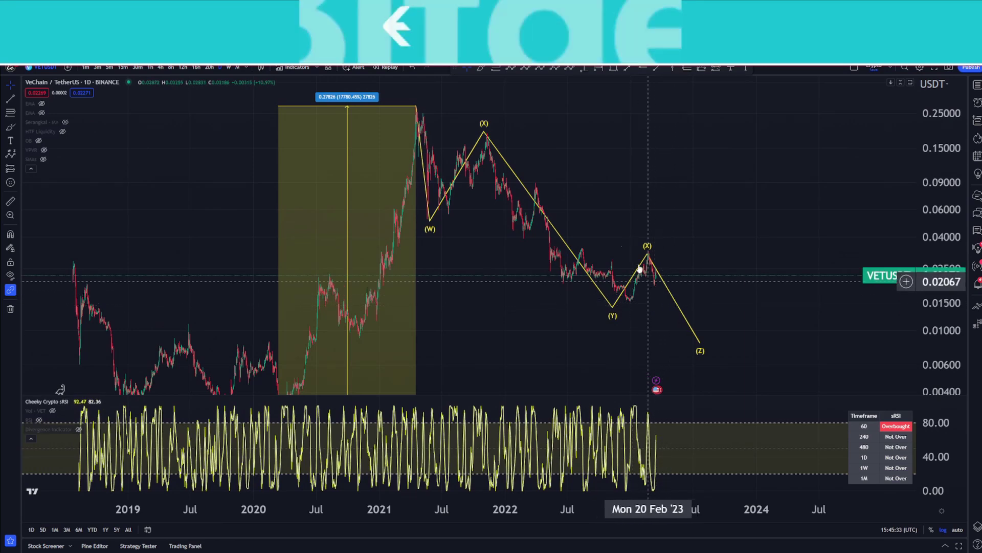
drag(622, 230, 597, 225)
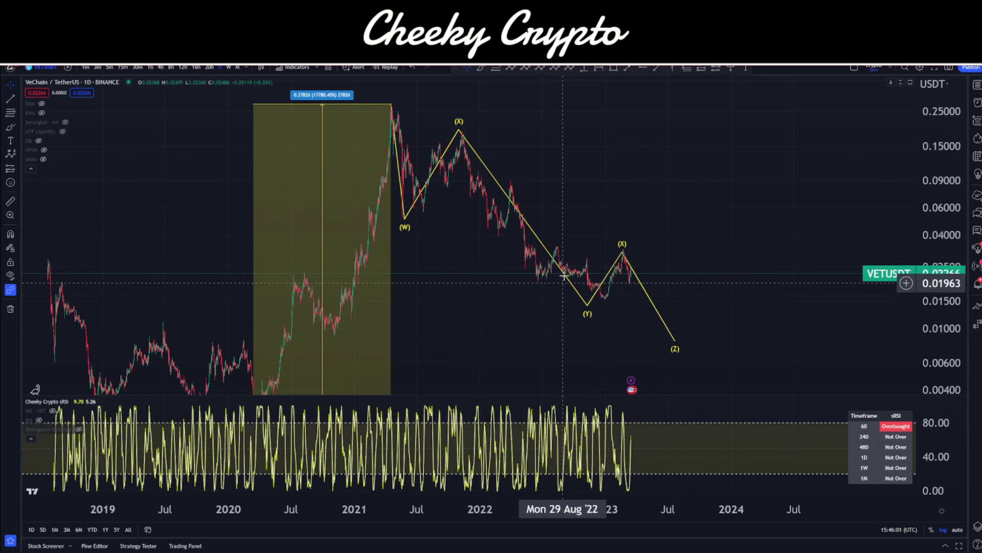
drag(592, 278, 681, 234)
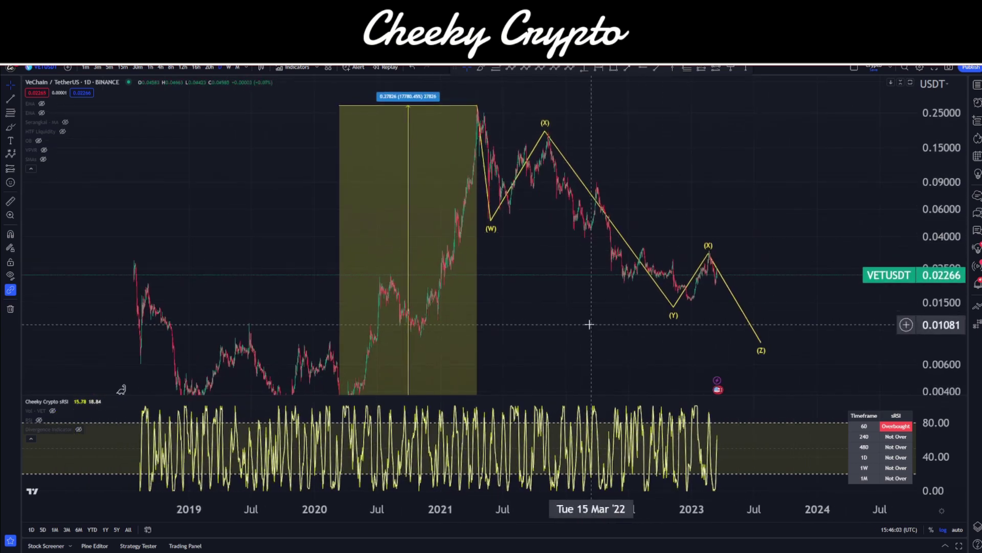
scroll(589, 323, up, 5)
drag(442, 184, 721, 188)
drag(719, 326, 656, 319)
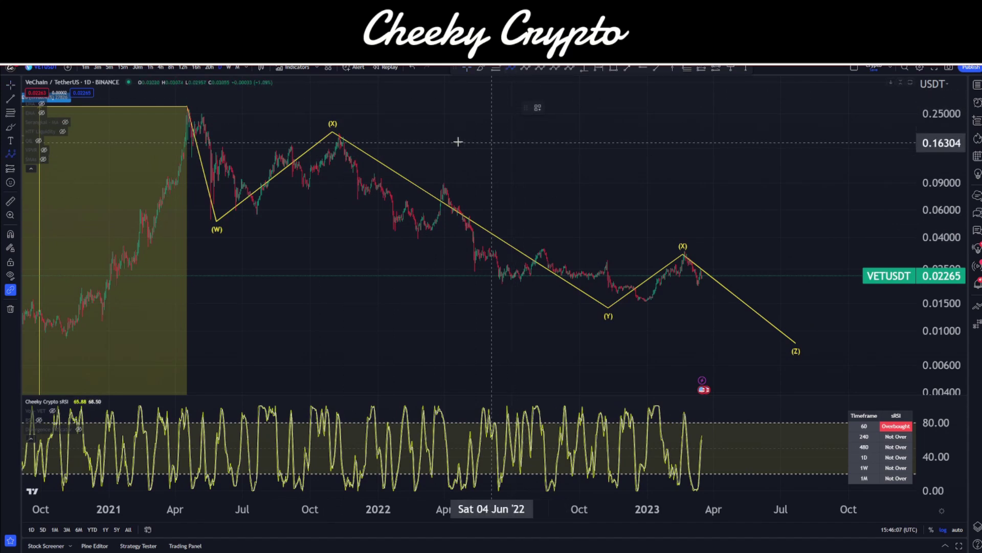
click(333, 134)
click(422, 249)
click(449, 186)
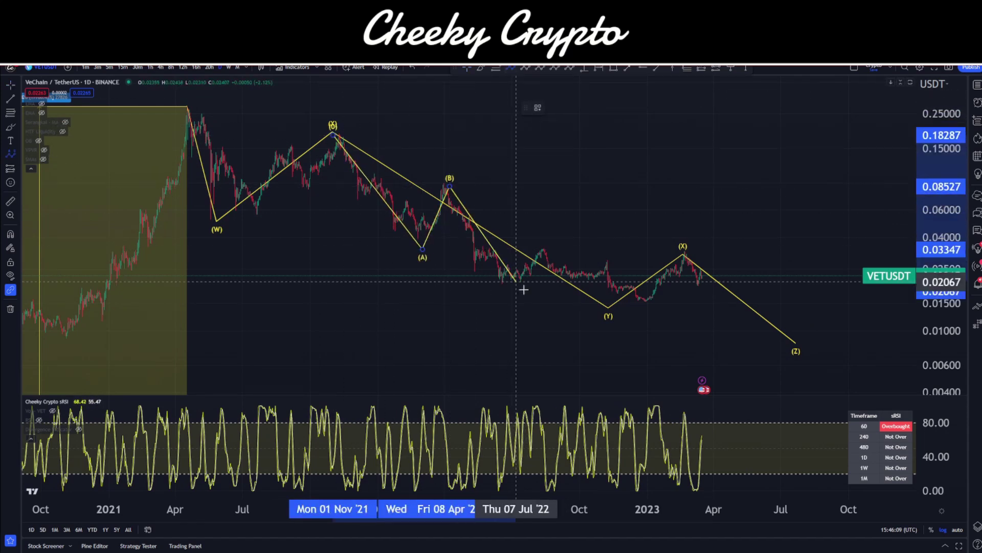
click(640, 310)
drag(641, 310, 502, 281)
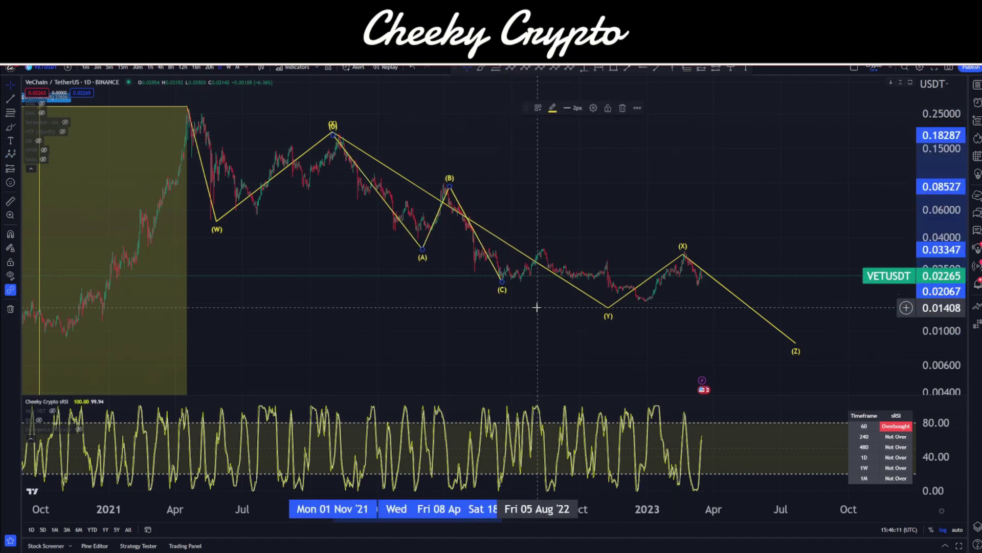
key(Delete)
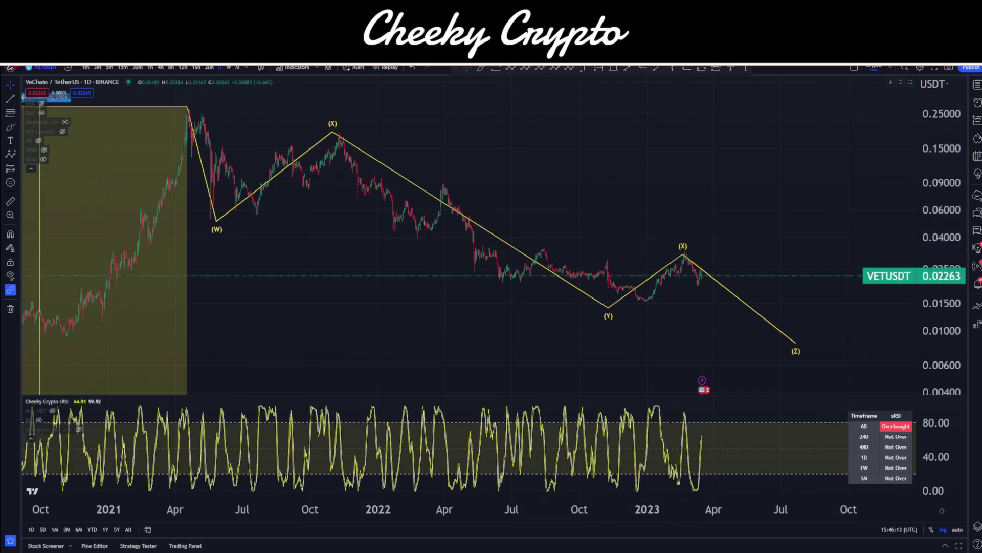
- Draw a Fibonacci retracement from the April 2022 high 0.09008 to the June 2022 low 0.01875, then choose Rectangle
click(495, 68)
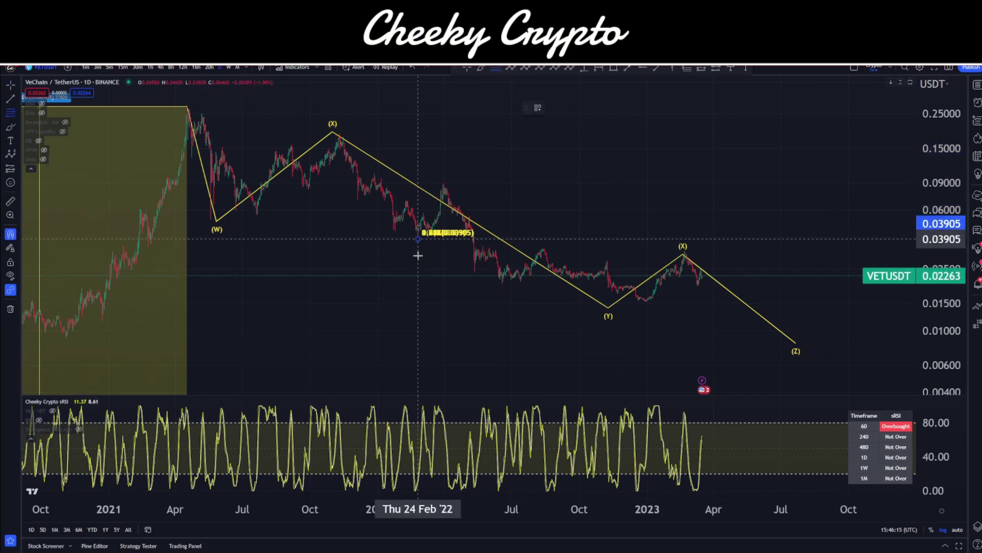
ctrl+click(338, 132)
mouse_move(403, 158)
mouse_down()
mouse_move(421, 188)
mouse_move(496, 208)
mouse_up()
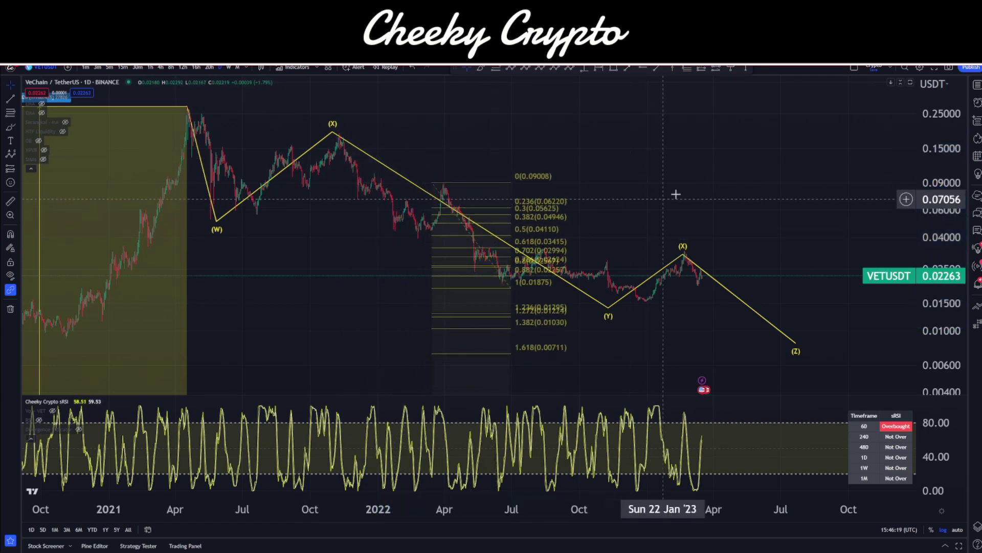
click(613, 67)
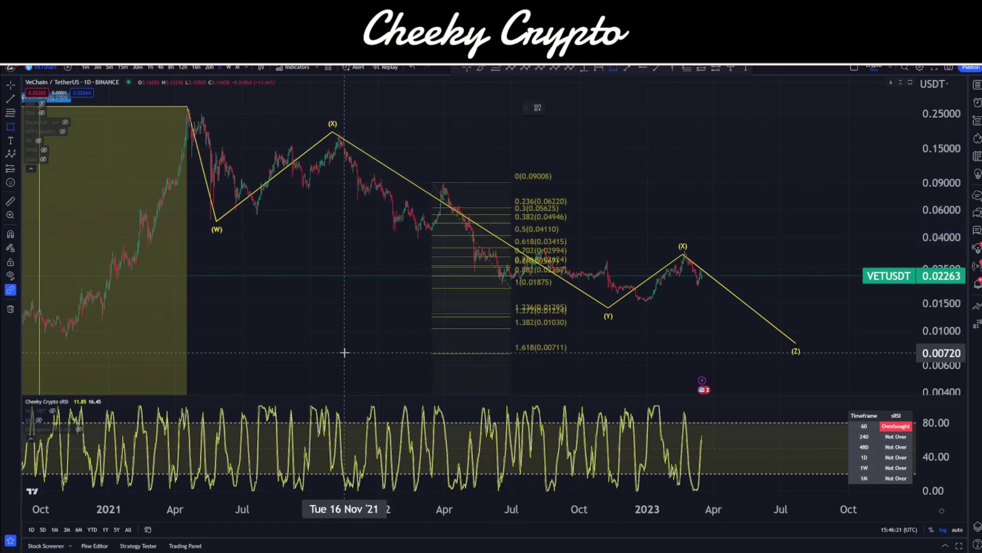
- Draw a yellow zone from 0.01875 down to the 1.272 level near 0.0124, extending into mid-2023
click(362, 354)
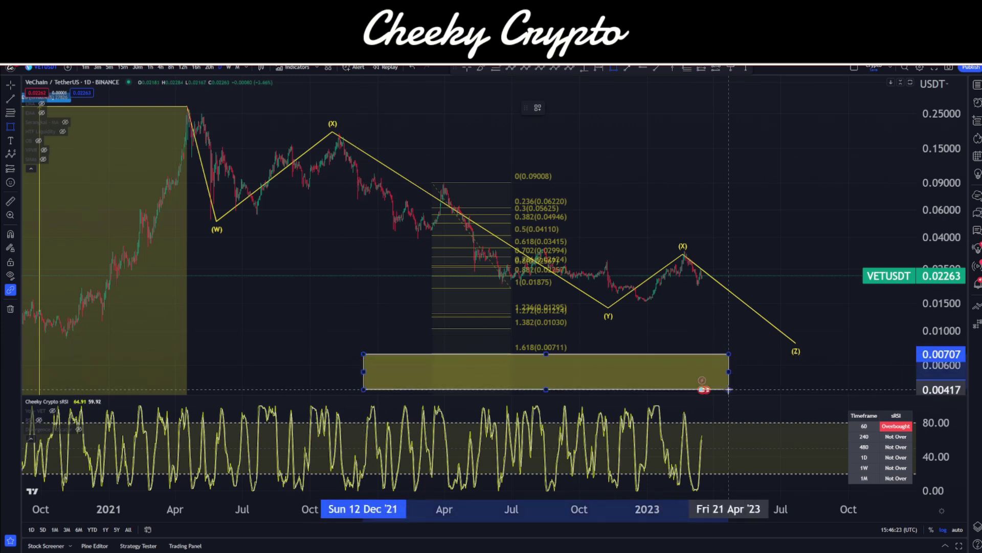
click(815, 314)
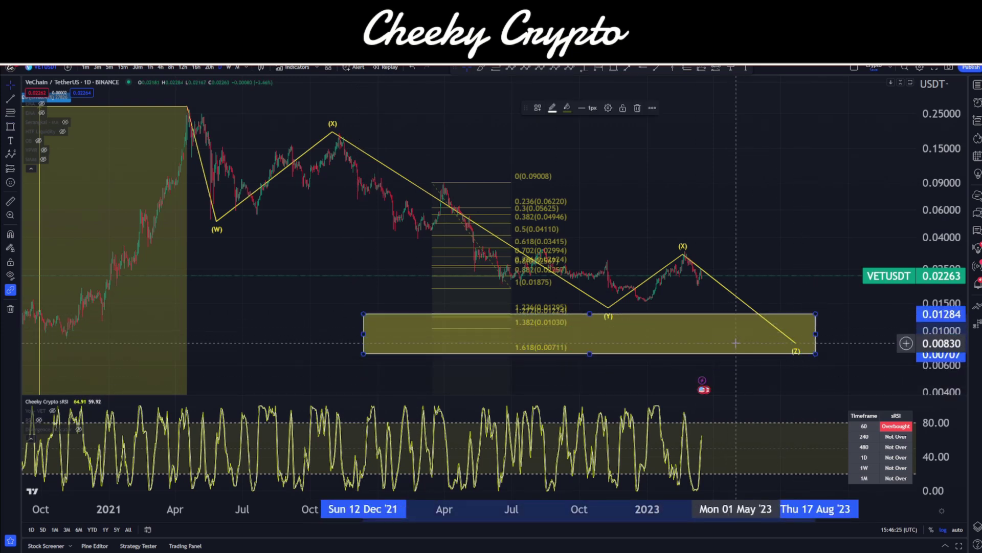
drag(590, 314, 601, 289)
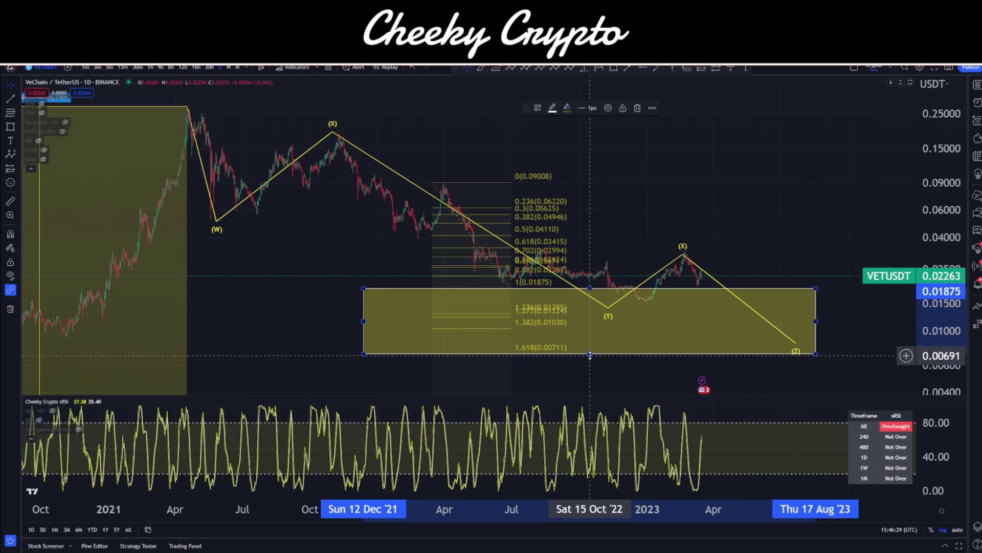
drag(590, 354, 590, 312)
click(686, 346)
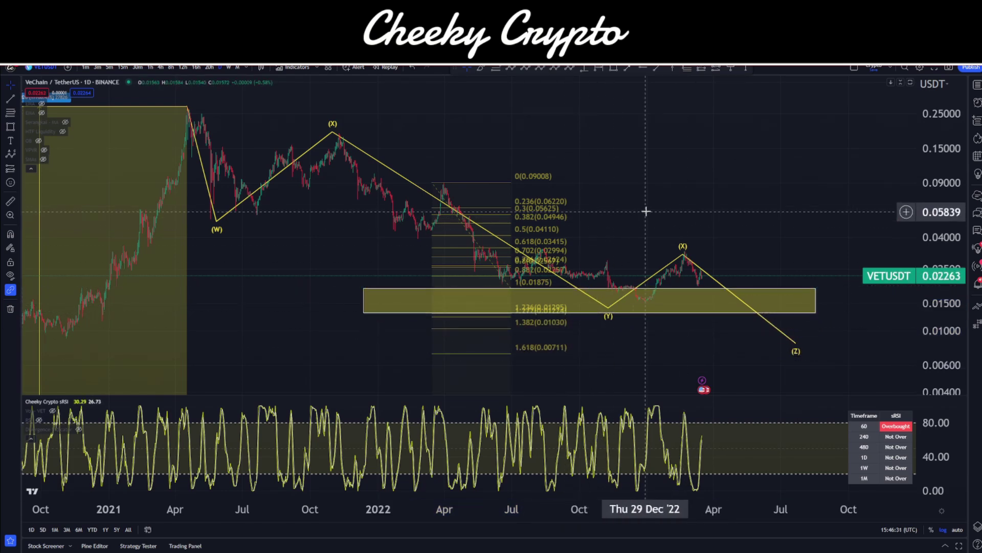
scroll(647, 211, down, 5)
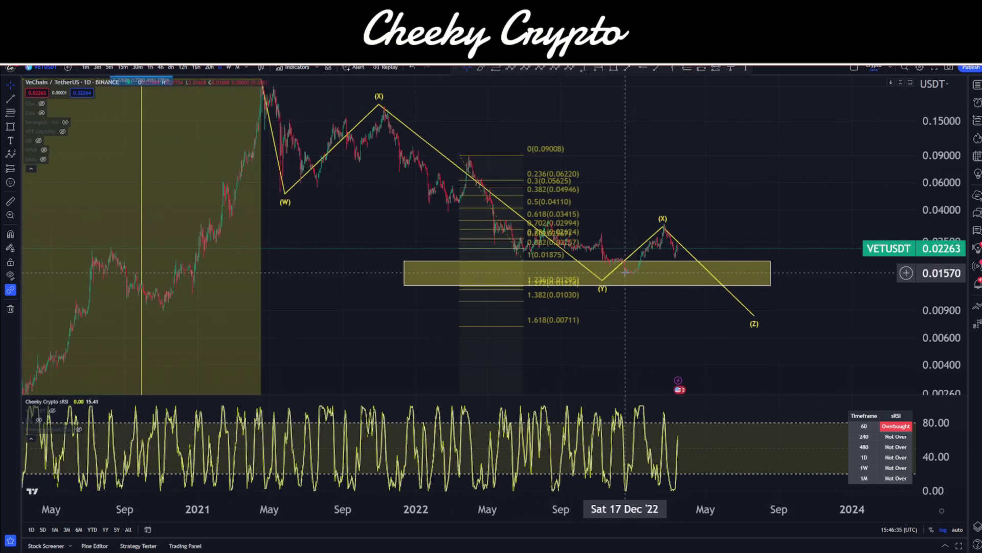
- Draw an A-B-C pattern from the (X) high, with (B) at April 2022, ending (C) near (Y)
drag(636, 317, 572, 348)
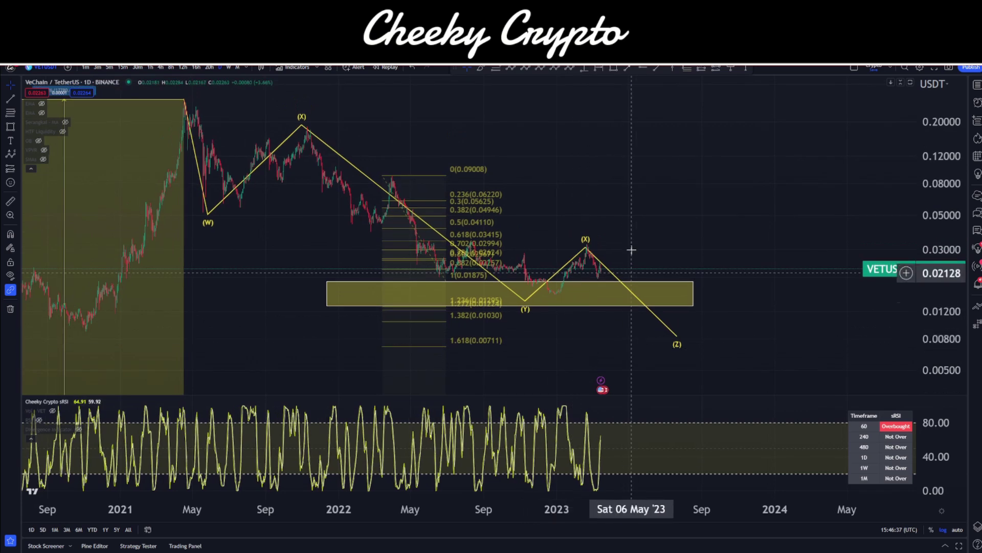
drag(613, 190, 640, 202)
click(511, 68)
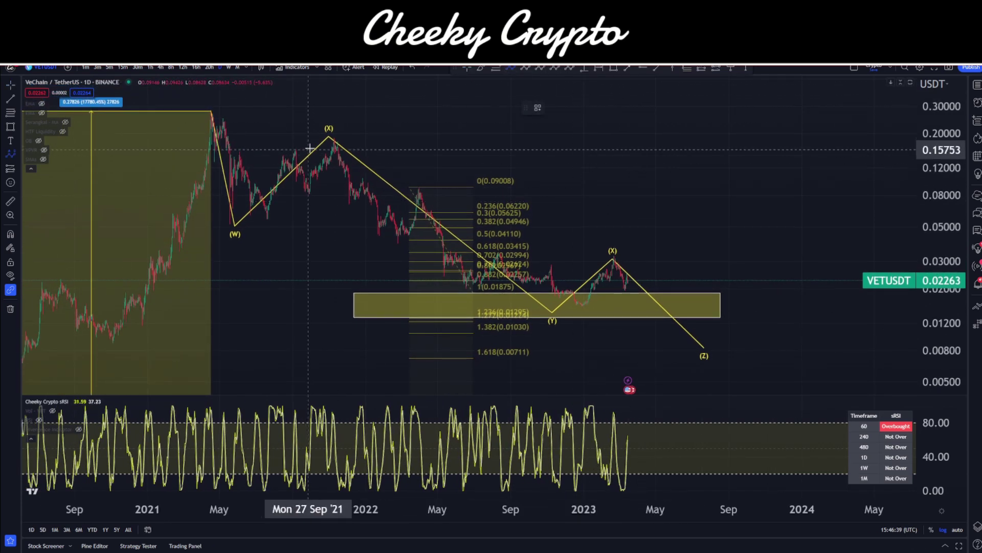
click(396, 251)
click(432, 190)
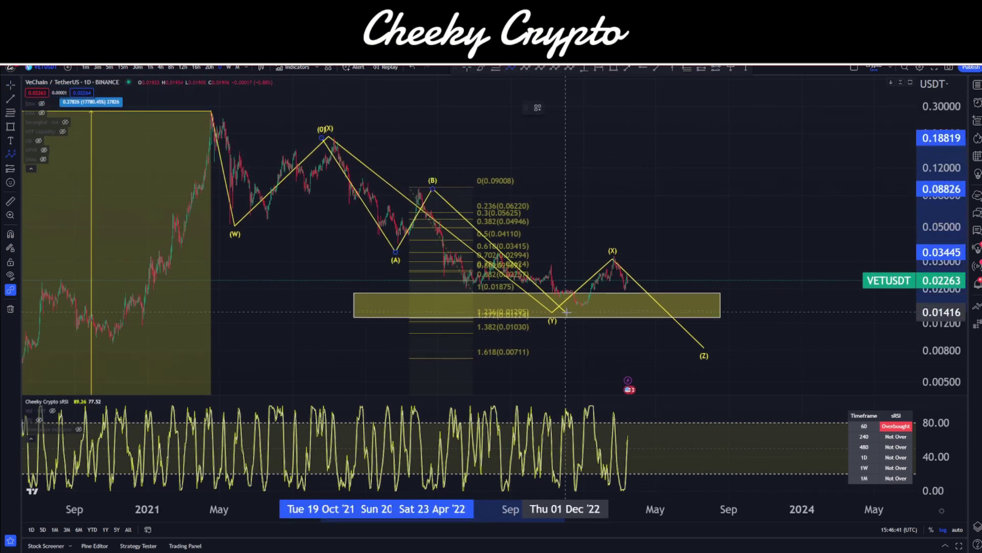
click(572, 313)
drag(599, 206, 693, 219)
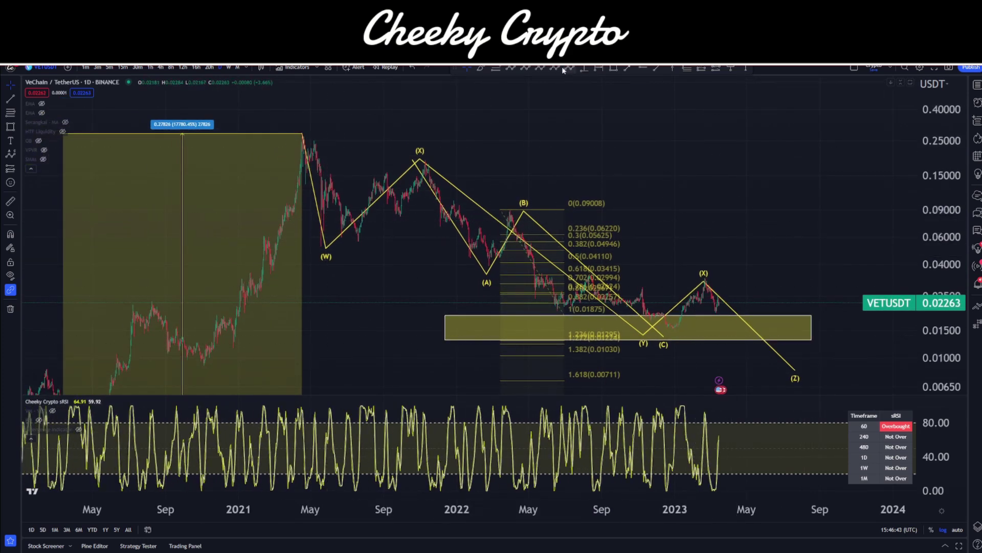
- Draw an A-B-C correction from the 2021 top down to the (W) low
click(511, 68)
click(285, 132)
click(307, 188)
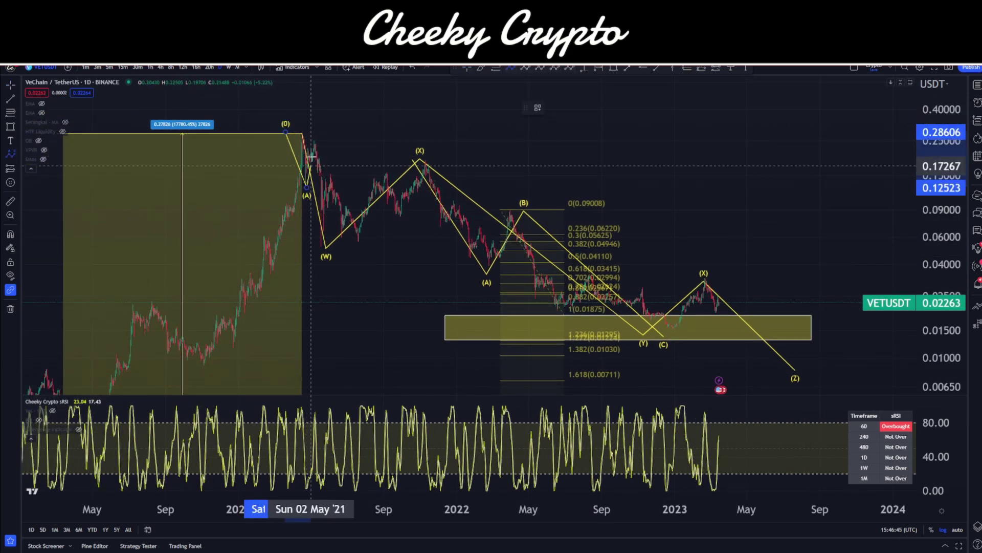
click(314, 134)
click(325, 251)
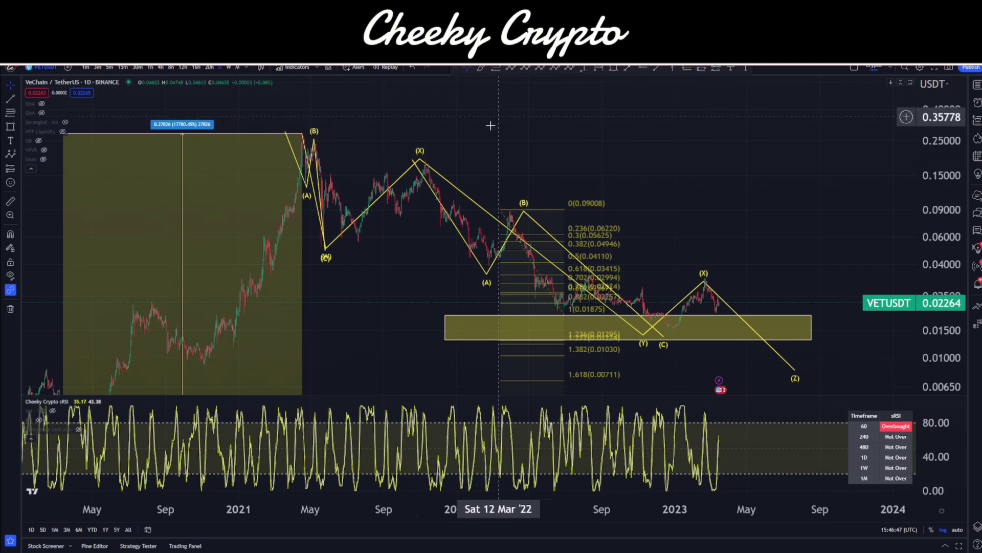
- Draw an A-B-C rise from the (W) low up to the (X) peak
click(509, 68)
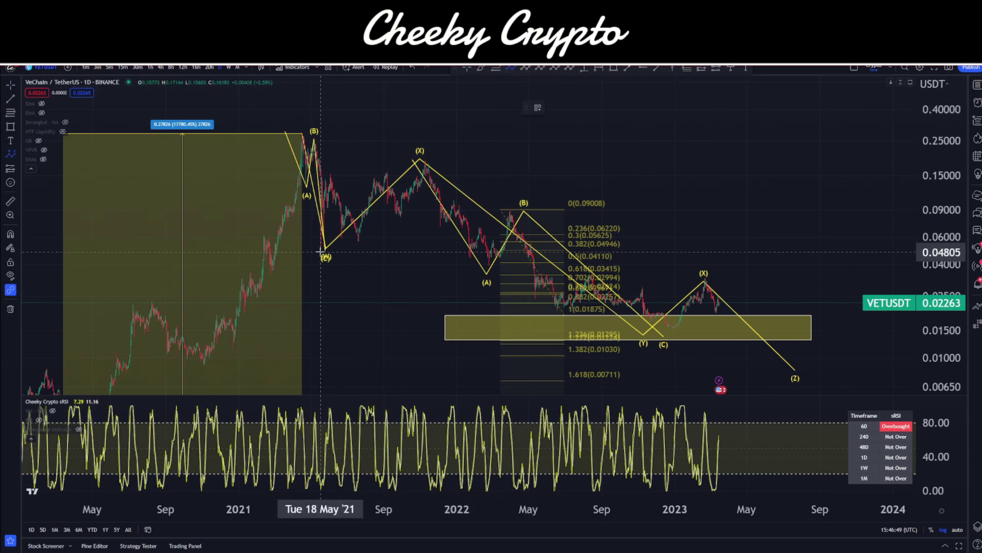
click(323, 251)
click(340, 169)
click(363, 240)
click(403, 156)
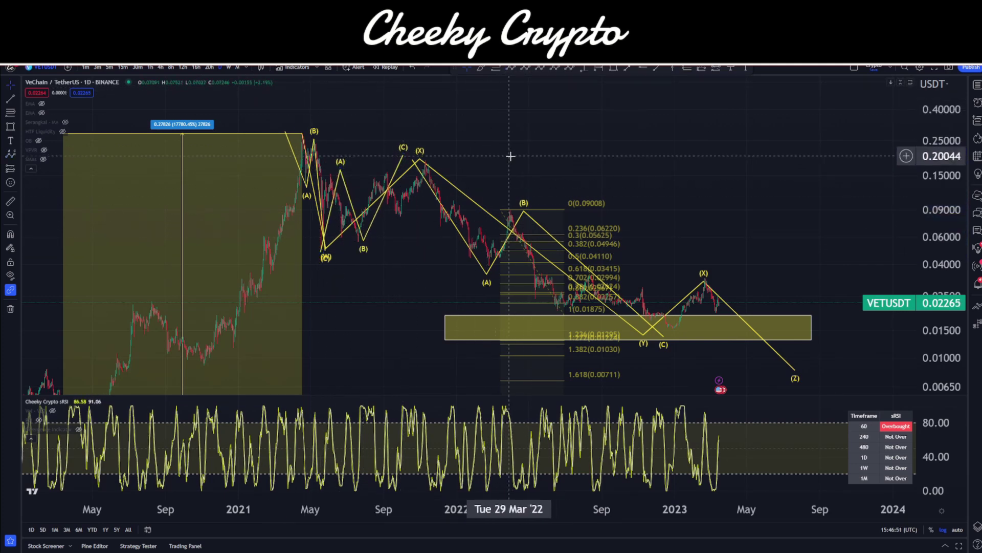
drag(510, 156, 436, 117)
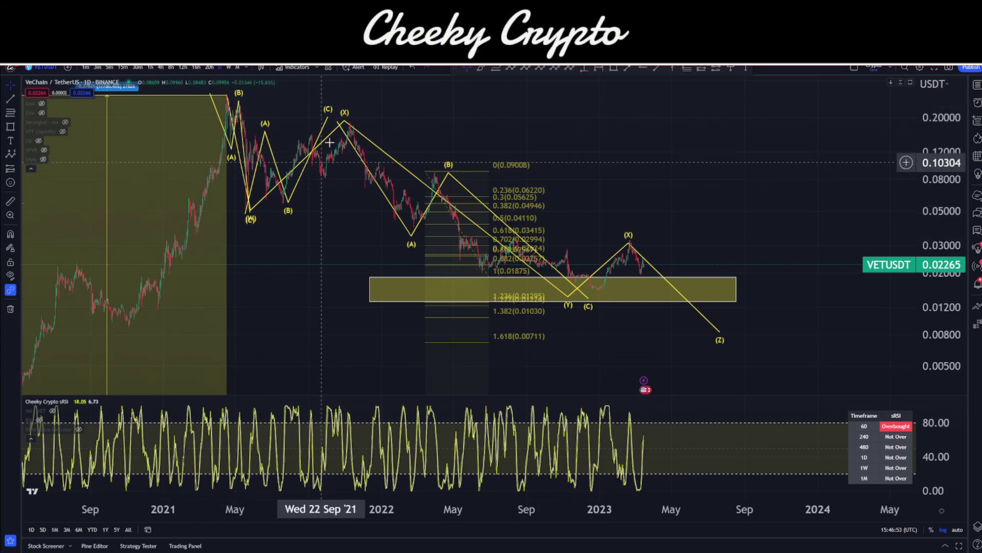
drag(581, 305, 474, 235)
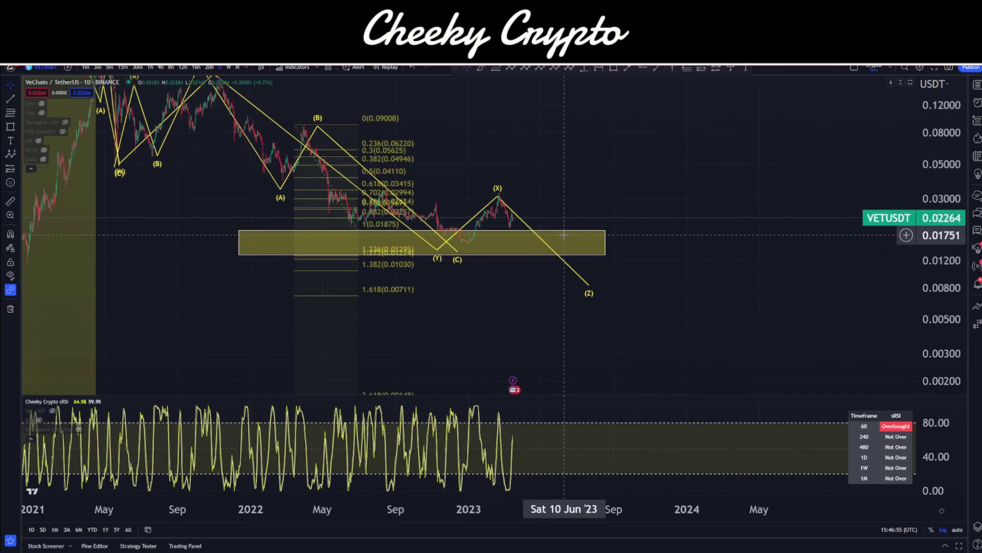
drag(597, 195, 655, 225)
drag(953, 351, 931, 202)
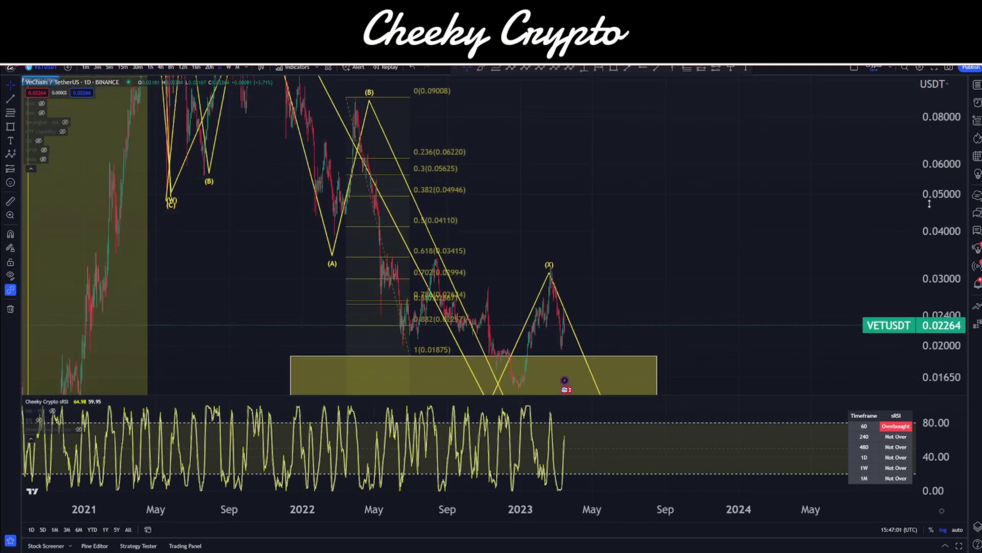
drag(685, 299, 817, 108)
scroll(634, 269, up, 6)
drag(470, 259, 555, 335)
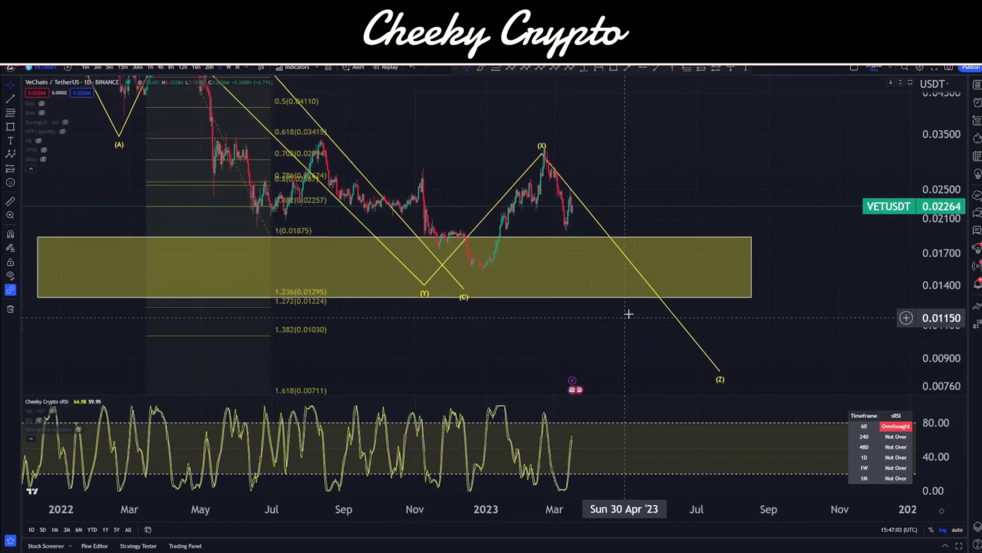
drag(642, 182, 652, 202)
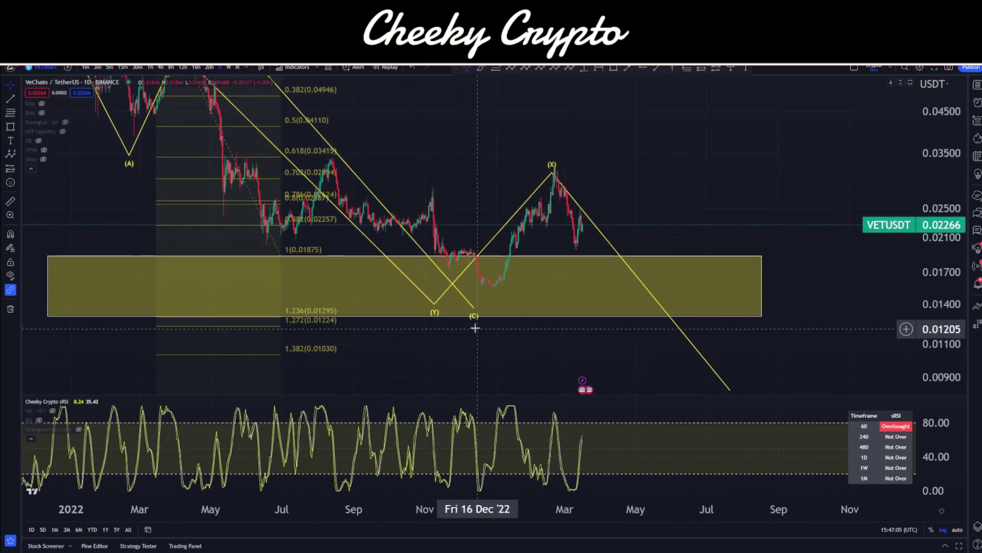
scroll(456, 217, left, 3)
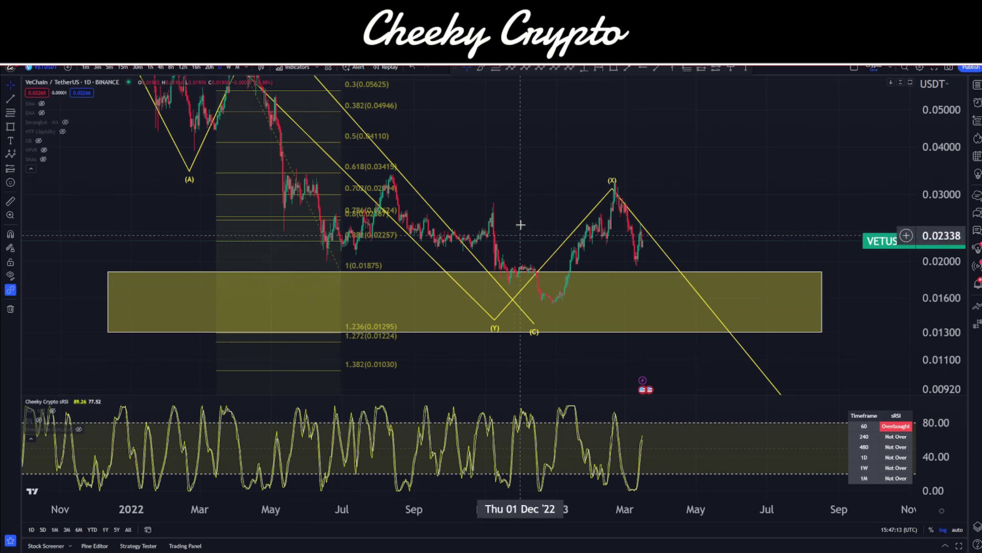
drag(520, 225, 622, 206)
scroll(834, 152, down, 5)
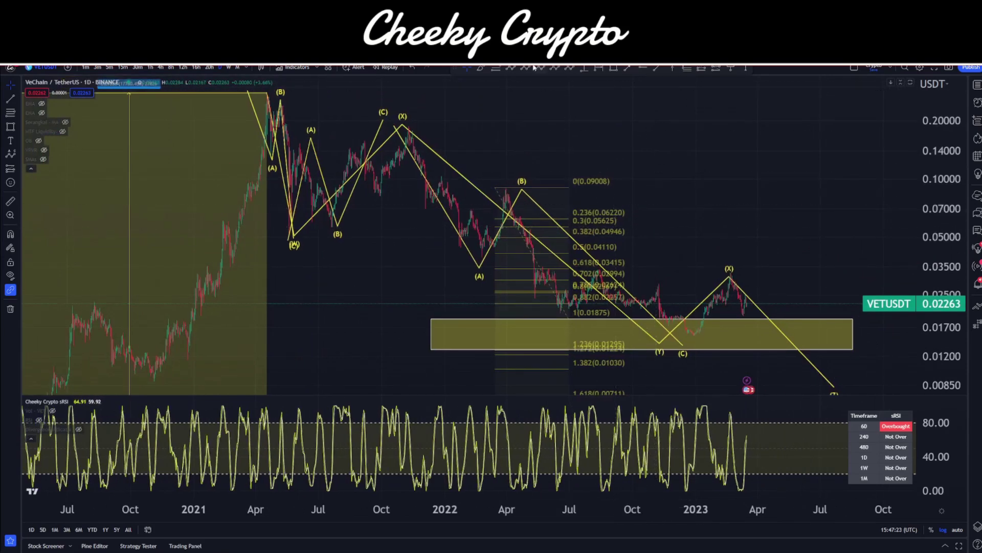
- Mark a new wave starting at the 2022 high with its (B) point, then deselect it
click(501, 197)
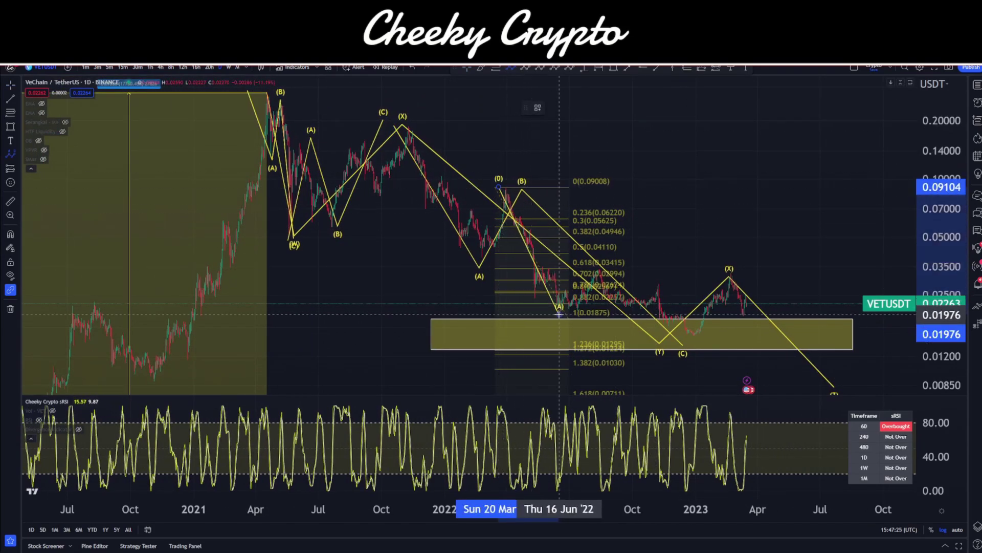
click(597, 266)
click(684, 295)
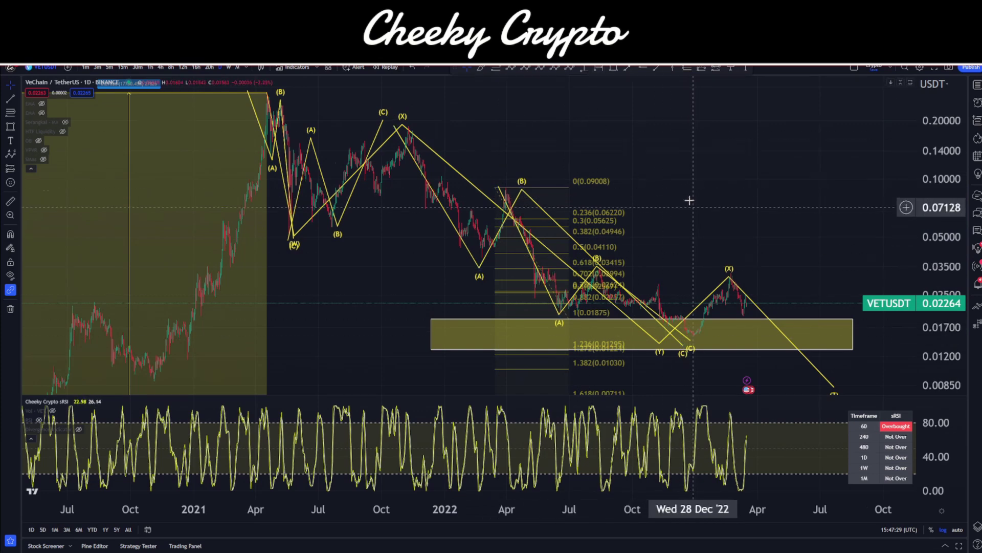
drag(584, 240, 494, 170)
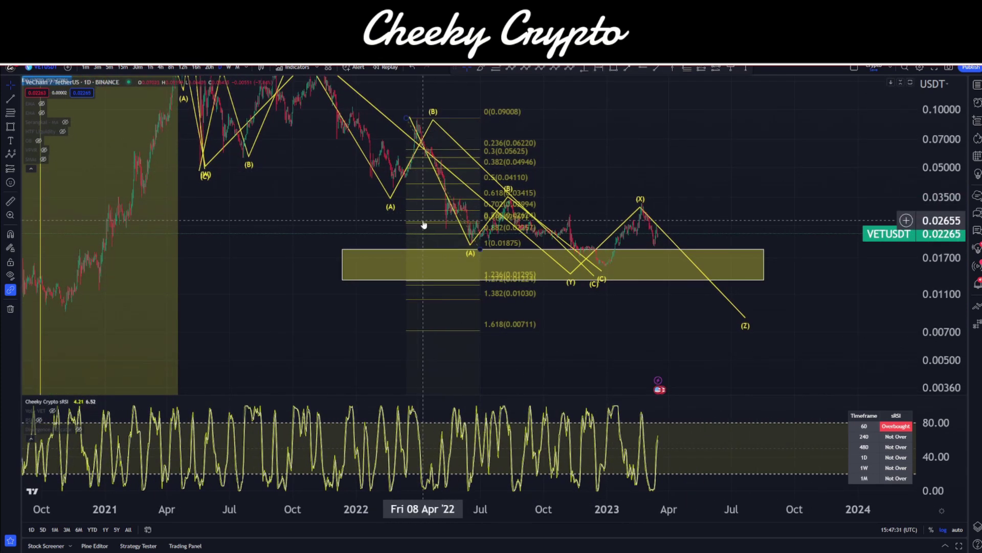
- Delete the Fibonacci retracement and reframe the chart
click(445, 247)
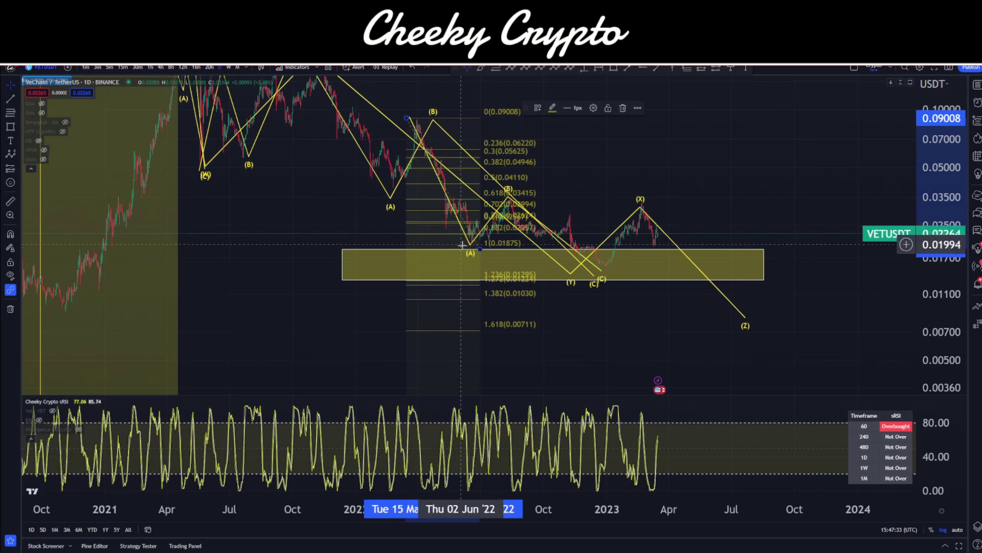
key(Delete)
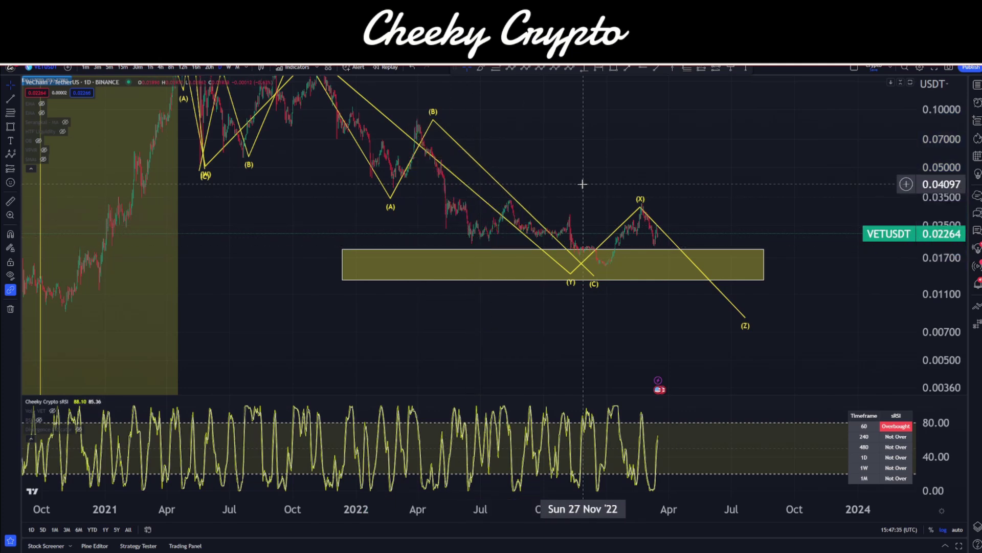
drag(582, 185, 518, 165)
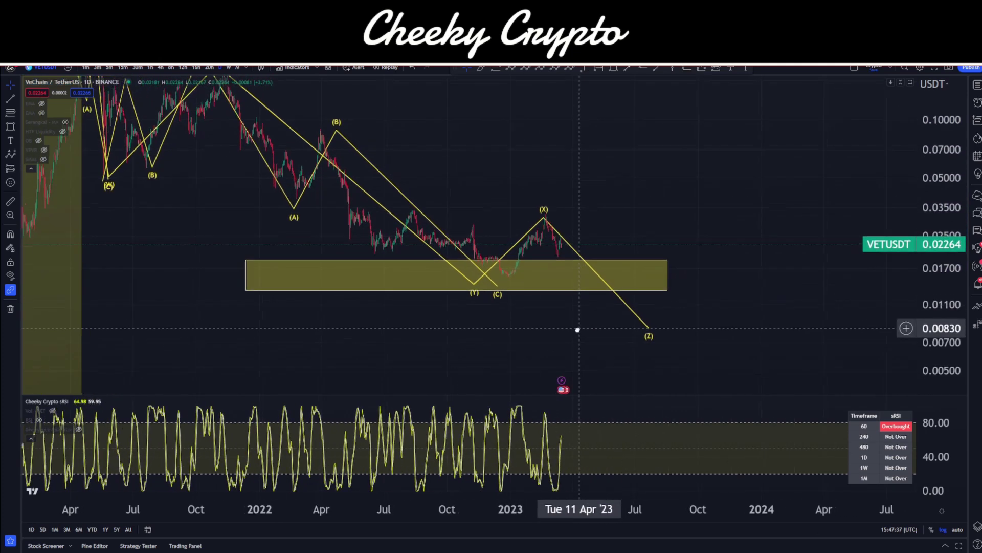
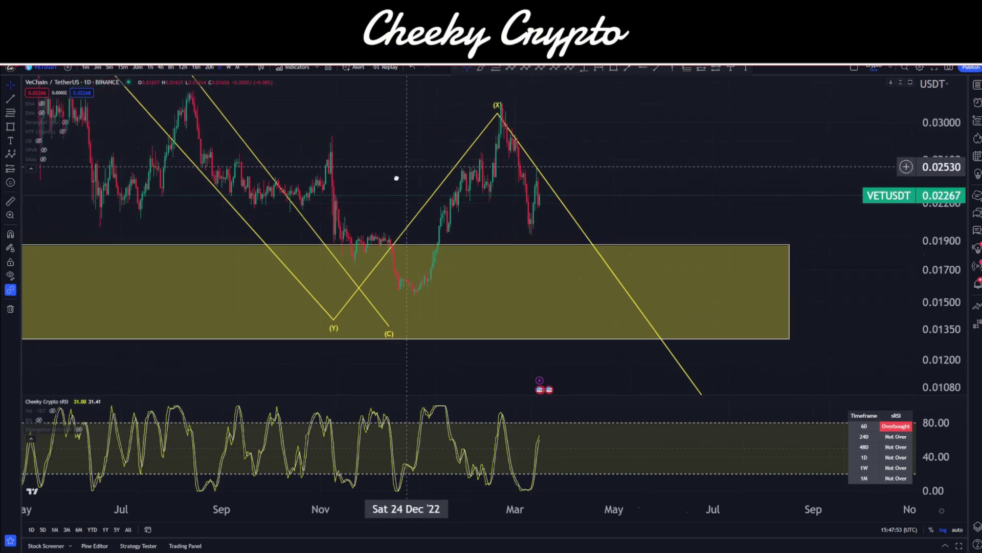
- Zoom out and compress the price scale to show VeChain's full 2019–2024 history, including the 2021 rally box
drag(556, 266, 529, 167)
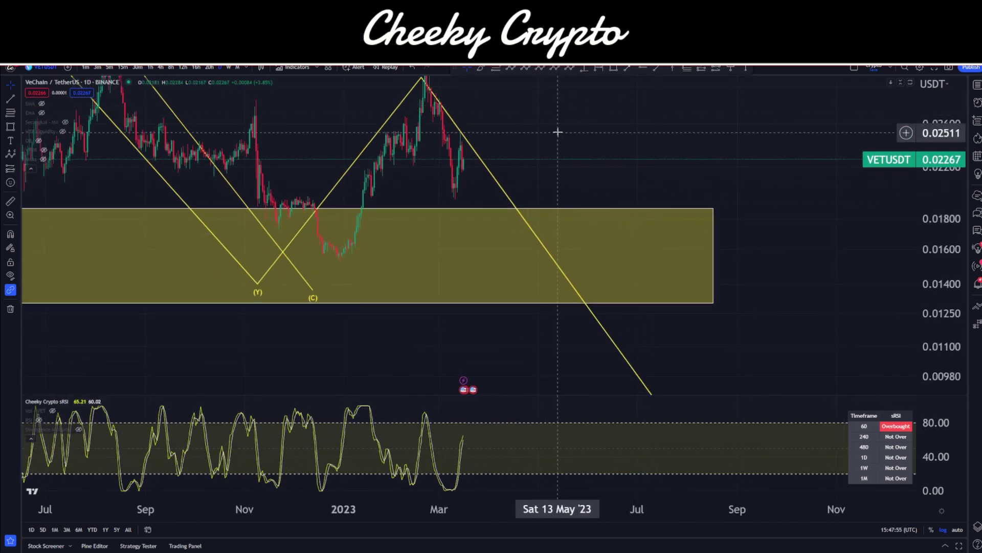
scroll(708, 259, down, 6)
drag(951, 119, 951, 384)
scroll(832, 305, down, 5)
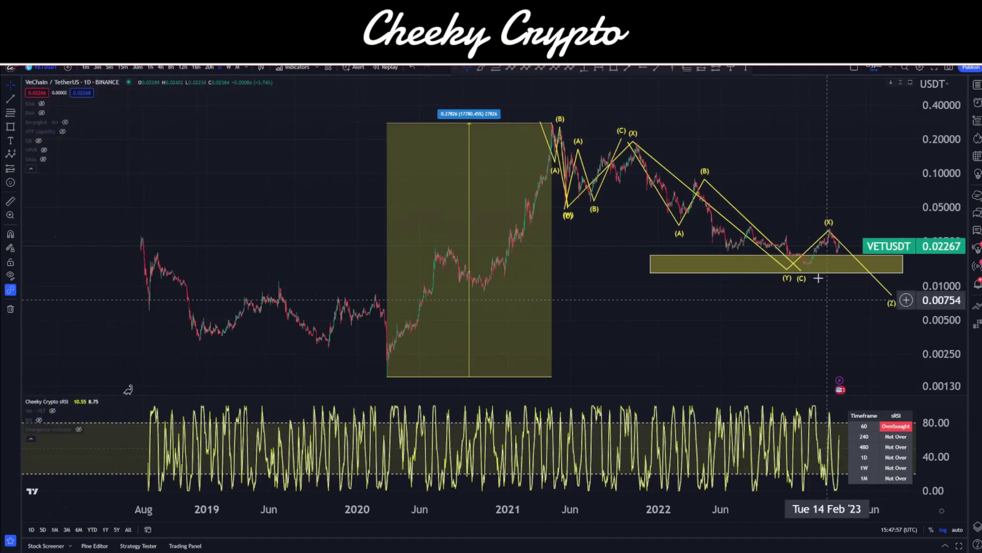
drag(830, 302, 650, 307)
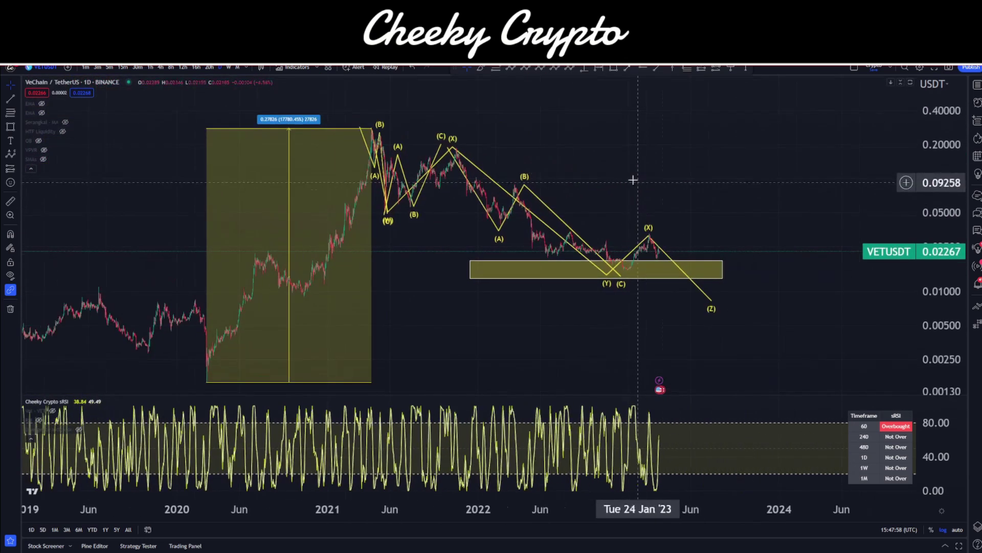
- Draw a trial W-X-Y wave from the 2021 top, then delete it
click(524, 68)
click(343, 129)
click(409, 234)
click(474, 139)
click(607, 280)
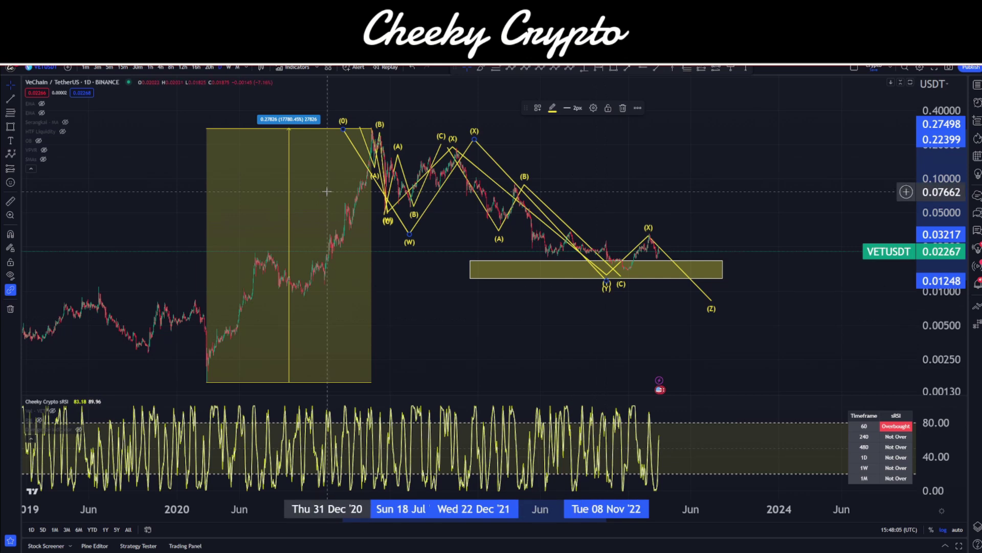
key(Delete)
- Nudge the existing wave's (X) point and zoom into the 2022–2023 decline above the yellow zone
mouse_move(649, 238)
mouse_down()
mouse_move(663, 242)
mouse_move(651, 235)
mouse_up()
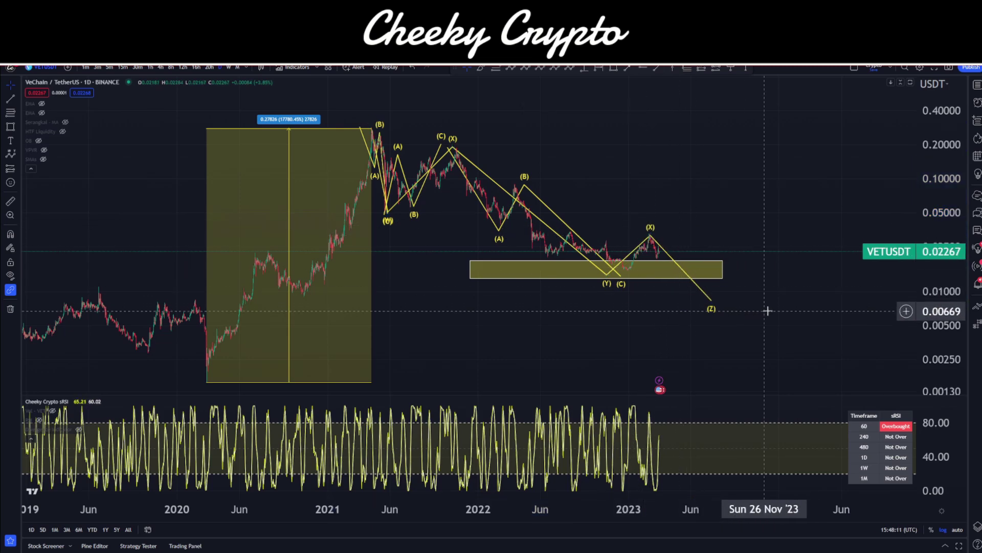
drag(816, 313, 787, 311)
drag(950, 333, 946, 163)
scroll(691, 289, up, 8)
drag(548, 336, 731, 275)
drag(947, 309, 947, 230)
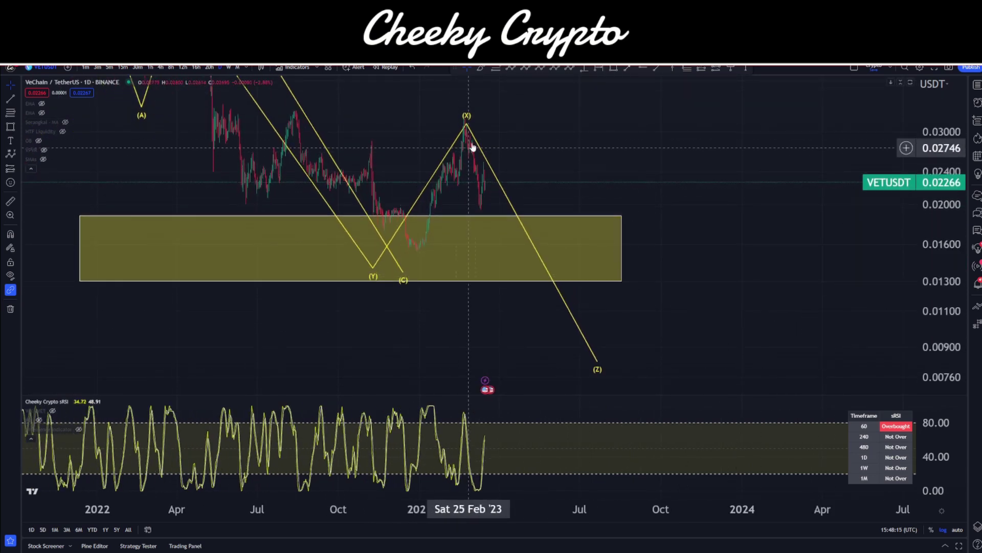
- Frame Oct 2022–Aug 2023 so the 0.031 (X) peak, price near 0.0227 and the yellow zone fill the chart
drag(610, 278, 612, 284)
drag(693, 320, 799, 333)
scroll(747, 320, up, 6)
drag(481, 161, 760, 193)
scroll(760, 193, up, 5)
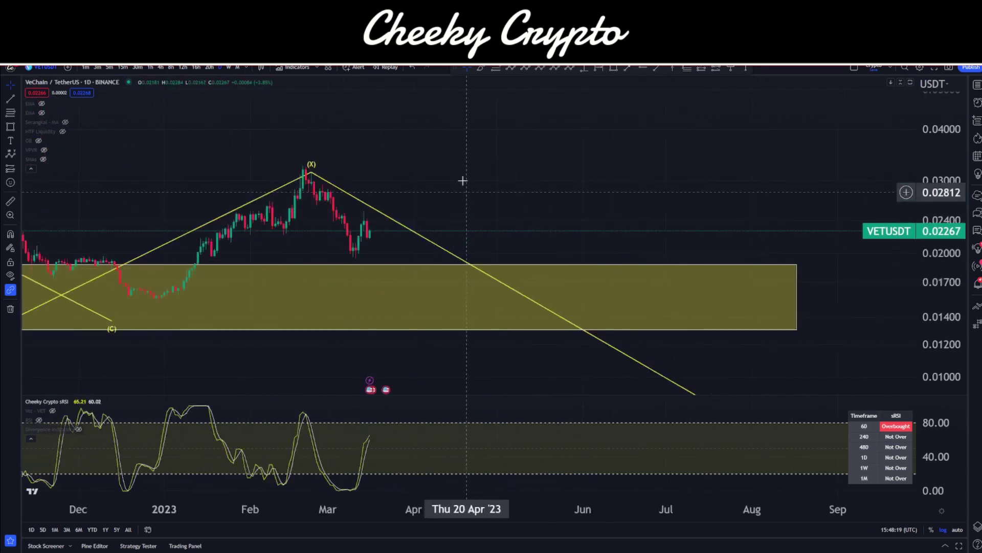
drag(468, 200, 584, 205)
drag(938, 329, 939, 153)
drag(698, 269, 776, 206)
drag(934, 164, 934, 247)
drag(751, 149, 721, 183)
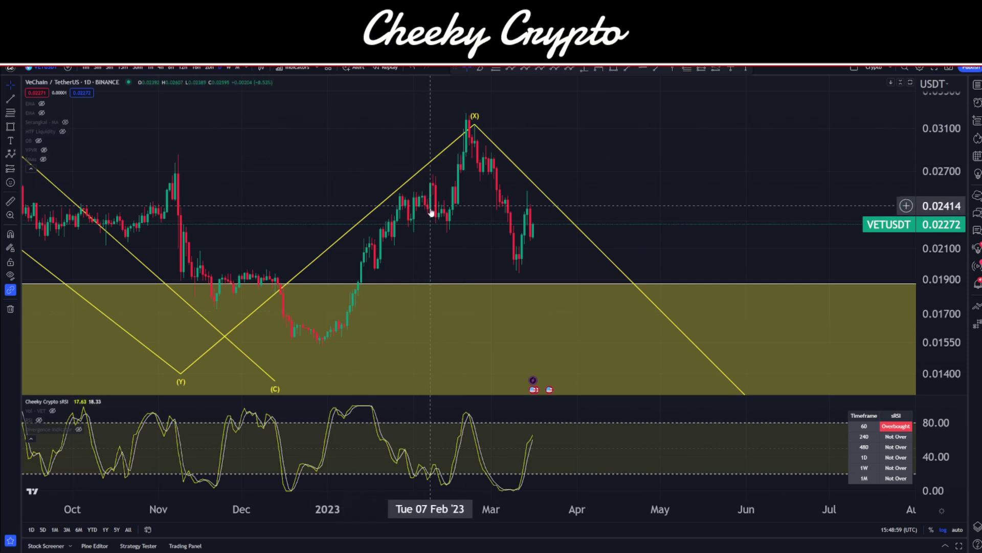
click(388, 284)
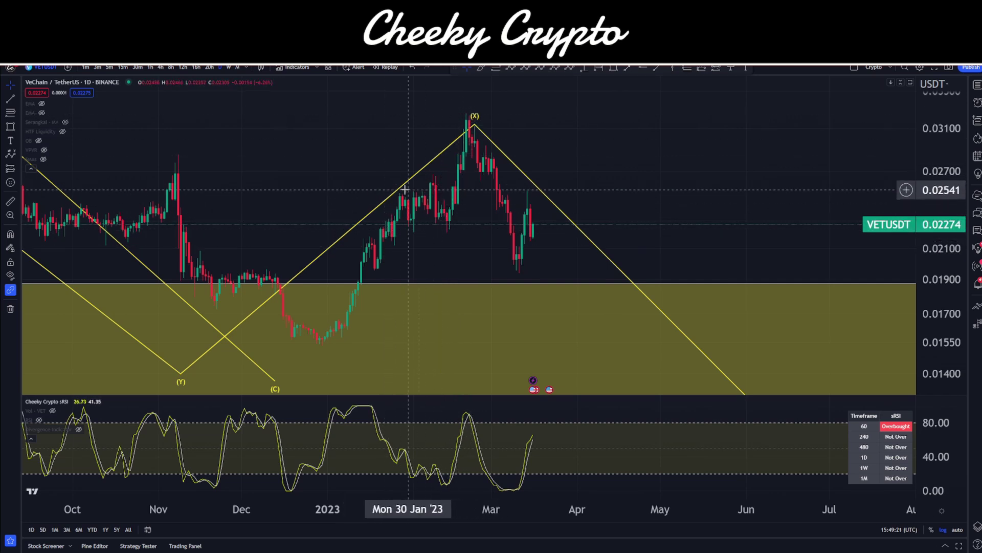
drag(414, 237, 439, 225)
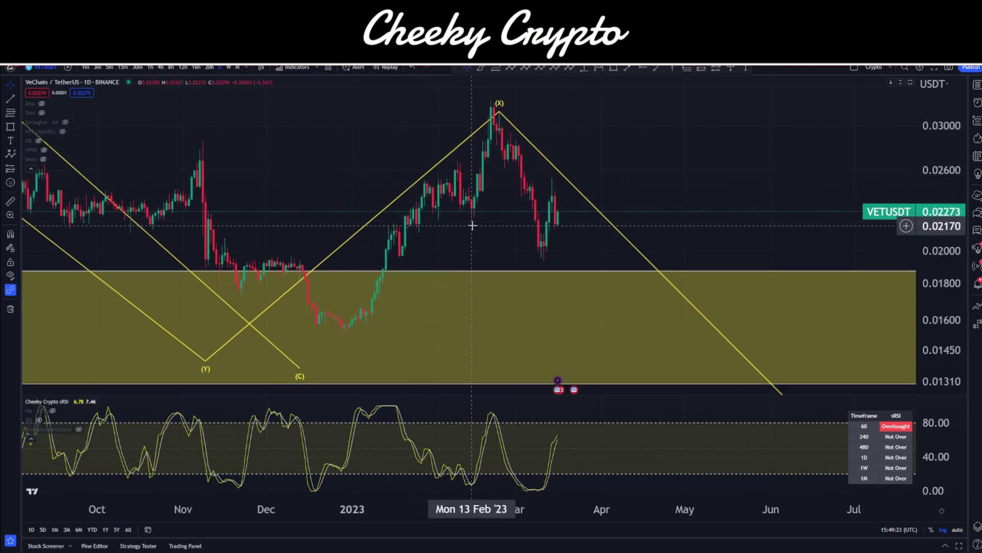
scroll(409, 246, right, 4)
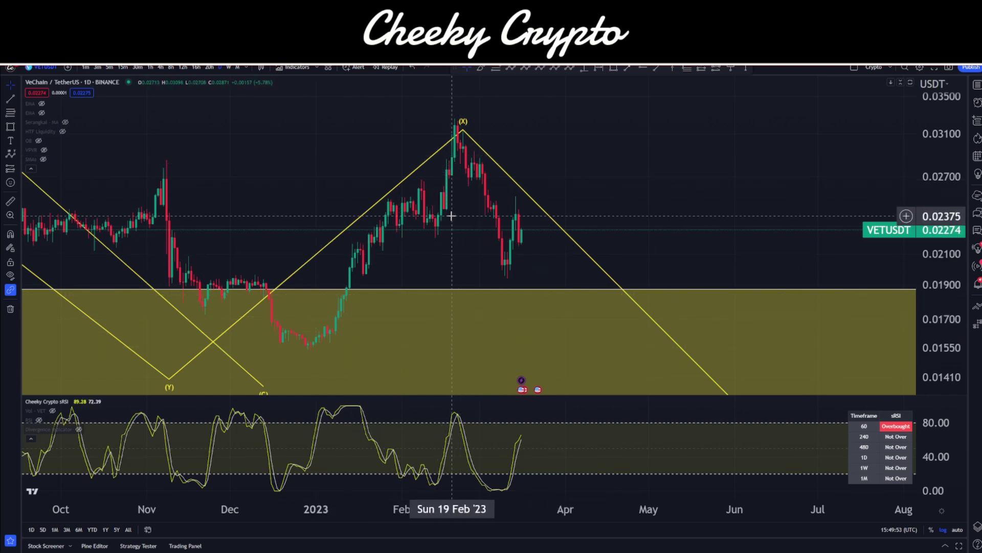
- Draw an (A)(B)(C) wave from the late-December low to the February peak, placing (A) and (B) on the swings
click(511, 68)
click(308, 351)
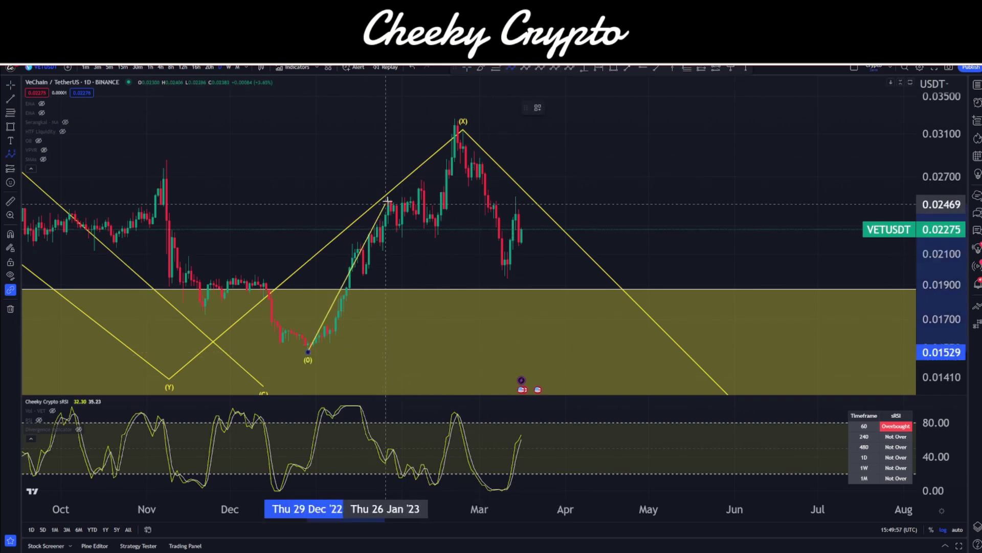
click(402, 245)
click(454, 116)
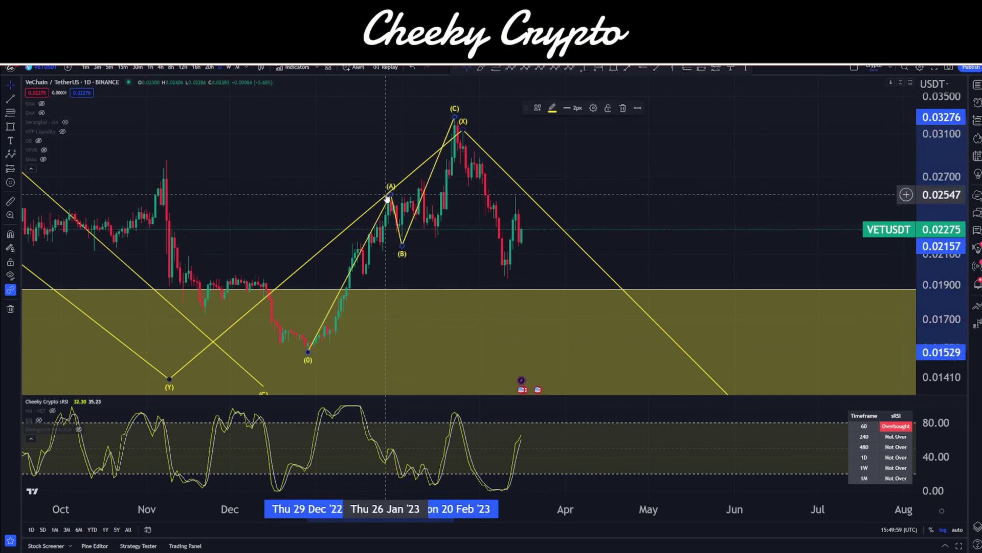
mouse_move(391, 196)
mouse_down()
mouse_move(411, 192)
mouse_move(355, 252)
mouse_up()
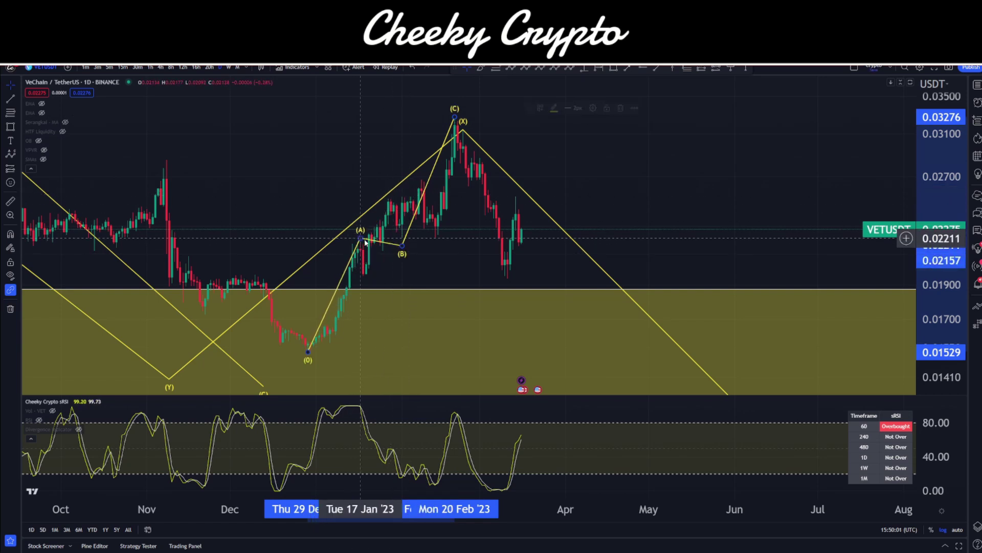
mouse_move(369, 276)
mouse_down()
mouse_move(401, 232)
mouse_move(385, 254)
mouse_up()
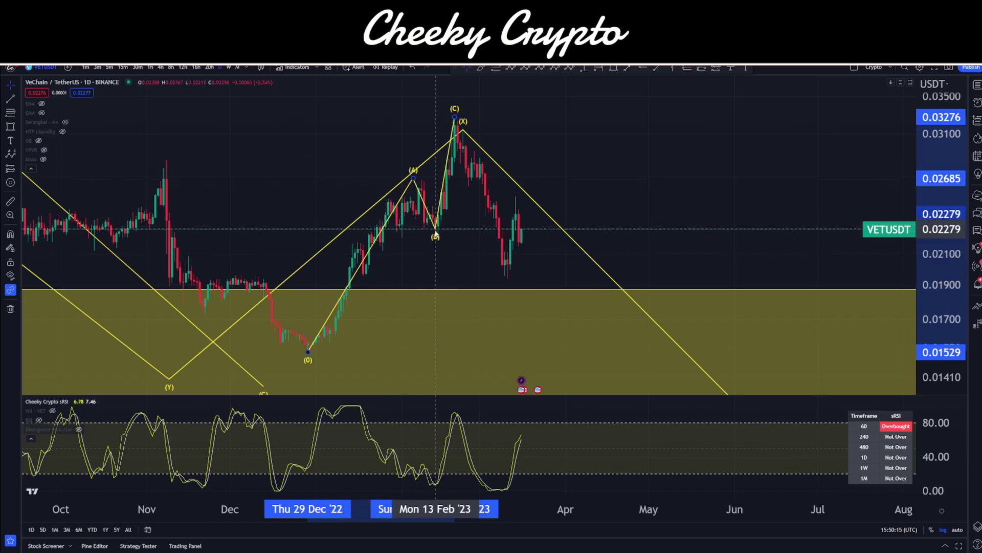
- Refine the wave so (C) sits on the peak candle and (A) on the January high
click(460, 222)
mouse_move(456, 118)
mouse_down()
mouse_move(466, 120)
mouse_move(456, 121)
mouse_up()
click(530, 159)
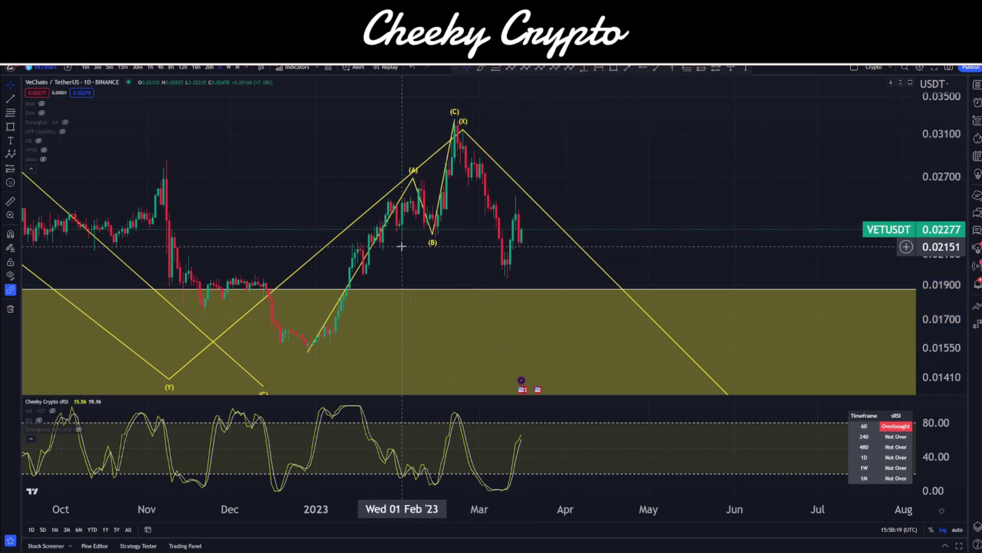
drag(413, 181, 389, 206)
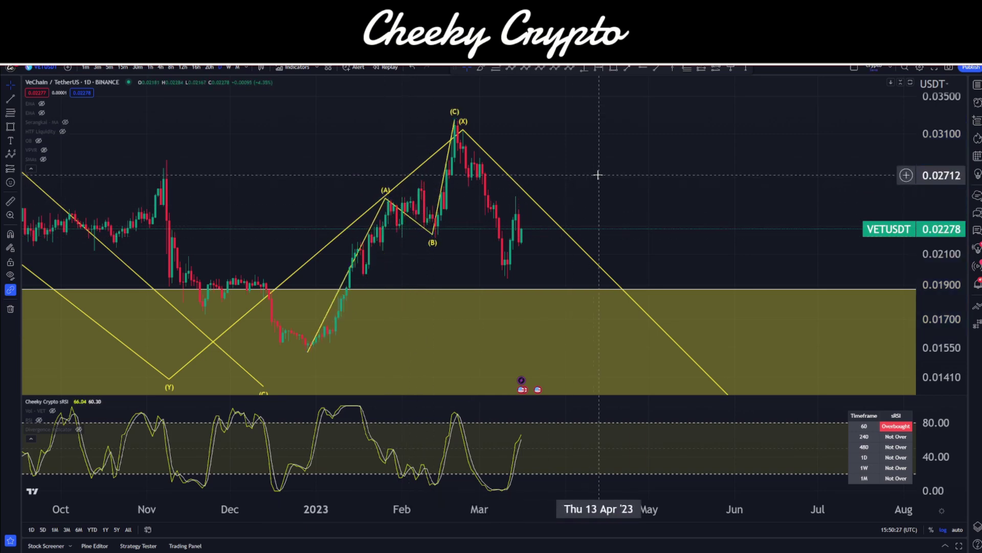
drag(630, 229, 570, 228)
mouse_move(417, 193)
mouse_down()
mouse_move(614, 162)
mouse_move(585, 133)
mouse_up()
click(635, 96)
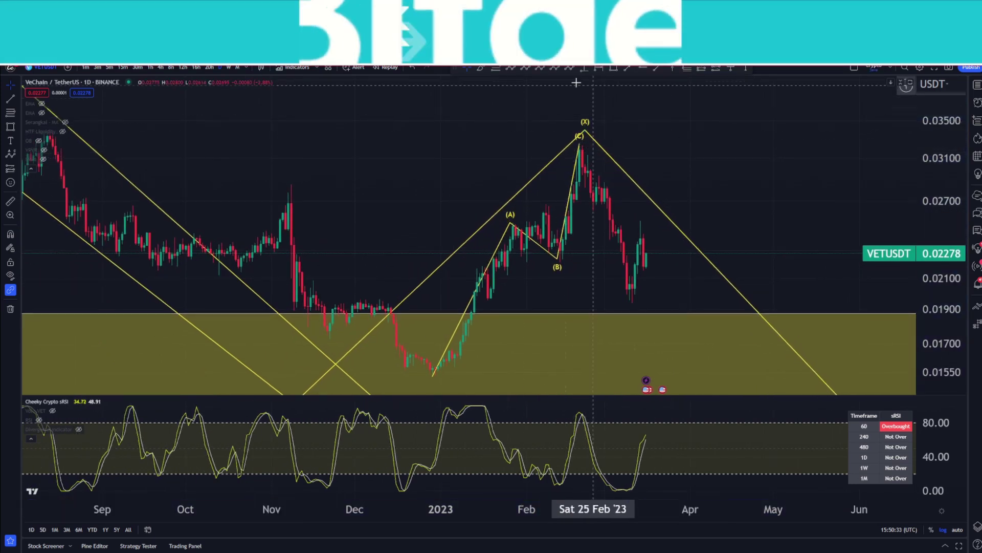
click(584, 68)
click(579, 144)
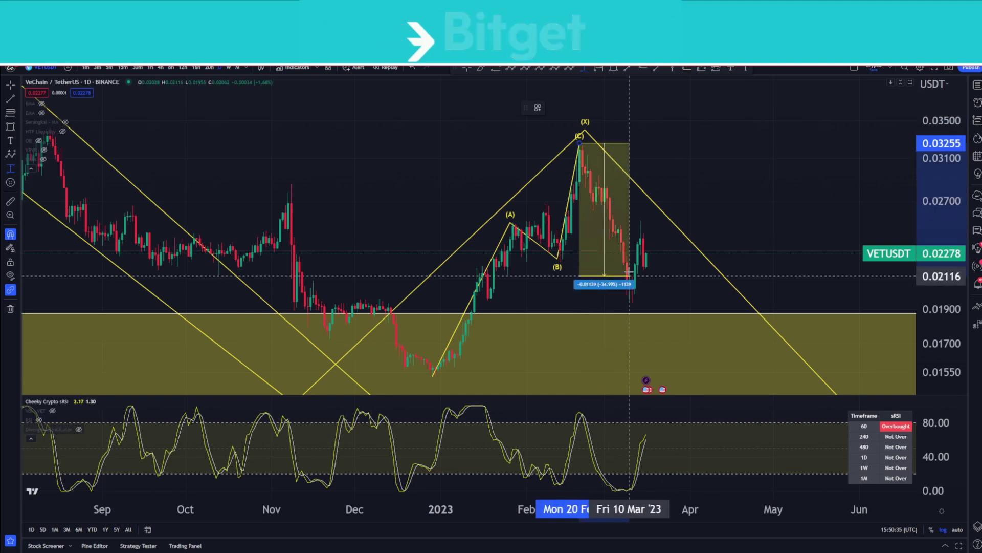
click(632, 302)
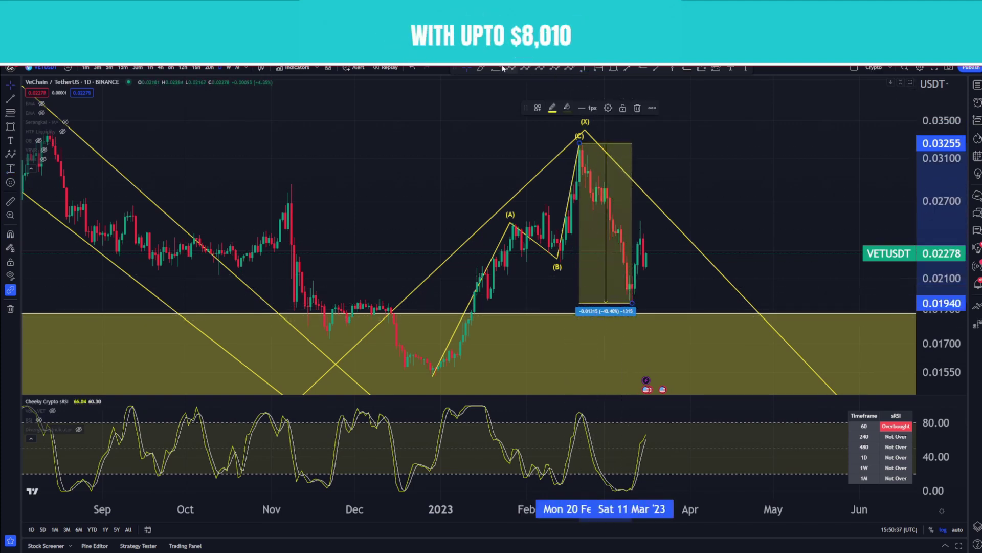
click(586, 72)
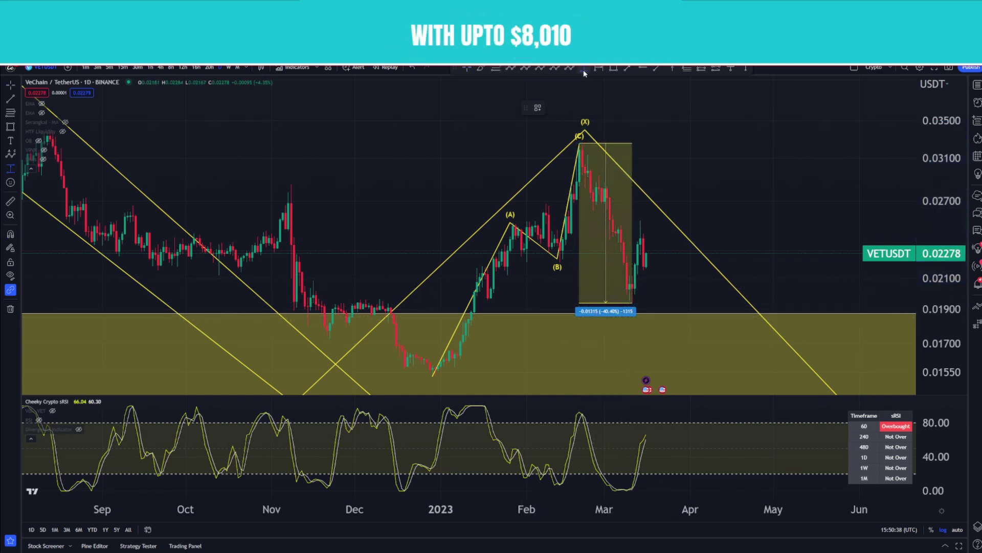
click(434, 378)
click(579, 144)
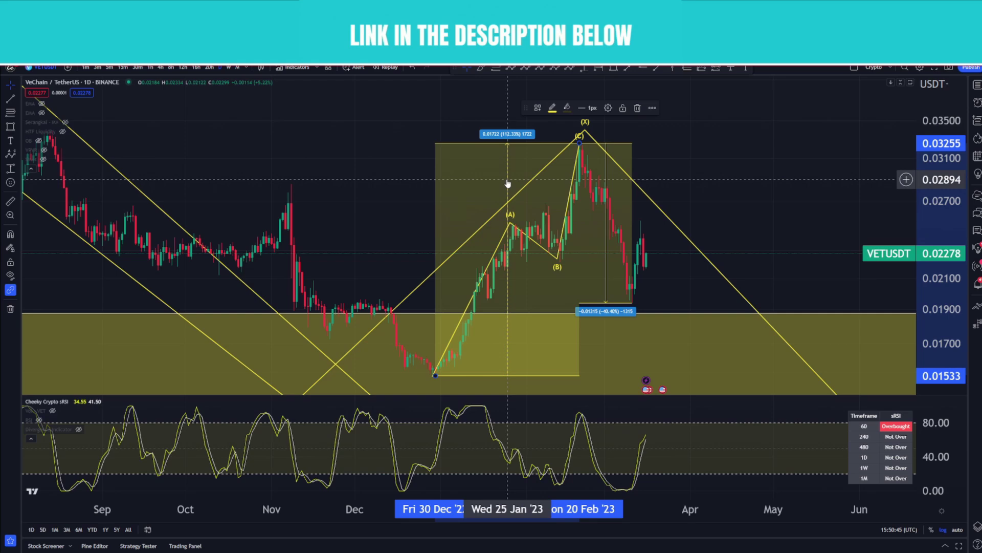
key(Delete)
click(618, 144)
key(Delete)
drag(751, 221, 683, 187)
scroll(542, 228, up, 8)
drag(492, 171, 773, 231)
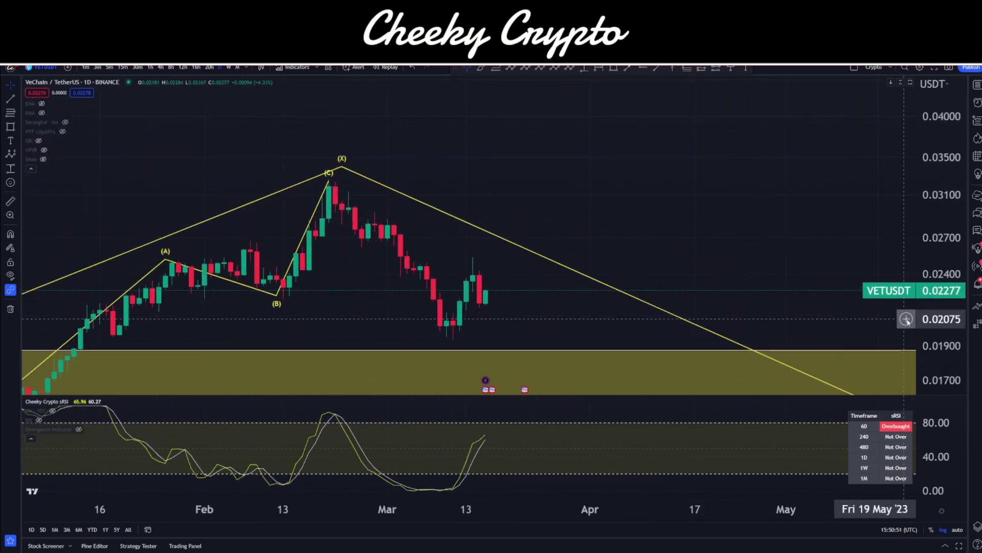
drag(939, 328, 937, 192)
drag(733, 248, 723, 200)
drag(937, 161, 937, 277)
scroll(786, 270, down, 2)
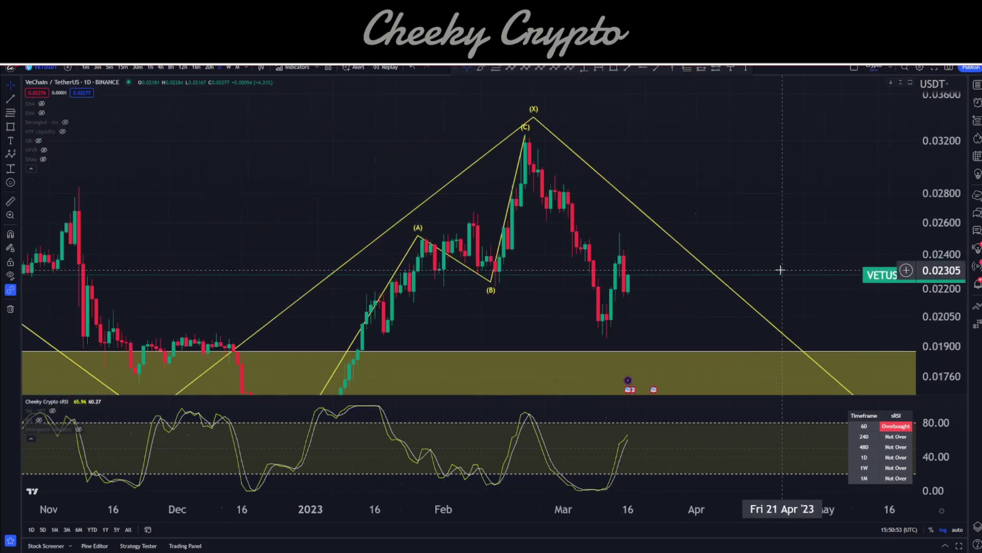
scroll(786, 270, down, 6)
drag(913, 167, 941, 346)
scroll(788, 259, down, 8)
drag(816, 182, 667, 167)
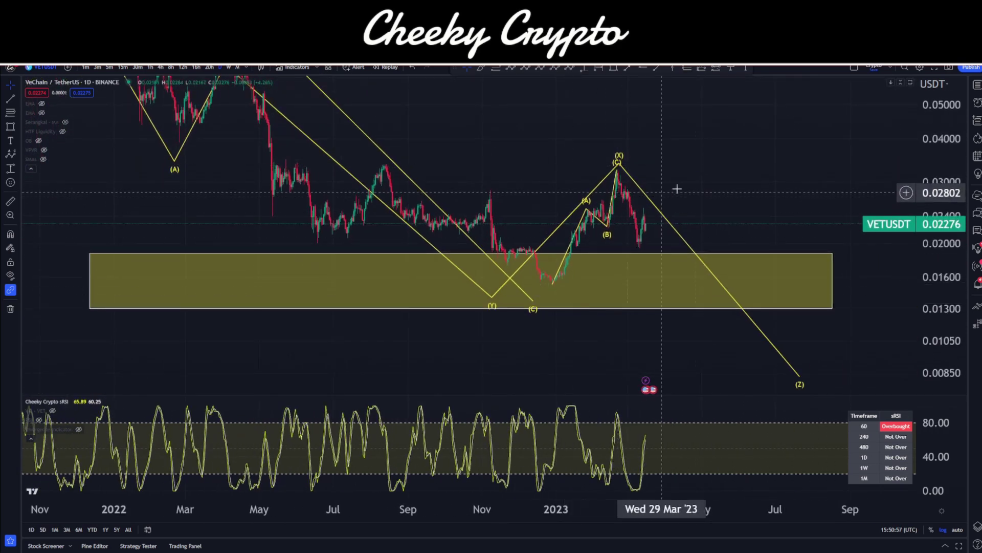
scroll(639, 196, right, 3)
click(512, 67)
click(466, 130)
click(521, 261)
click(558, 186)
click(663, 324)
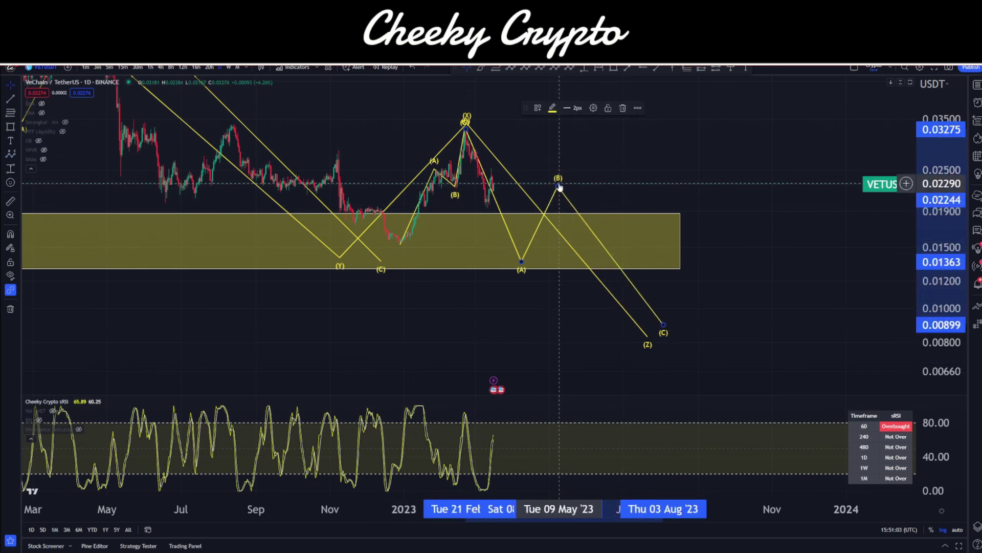
key(Delete)
drag(940, 298, 937, 174)
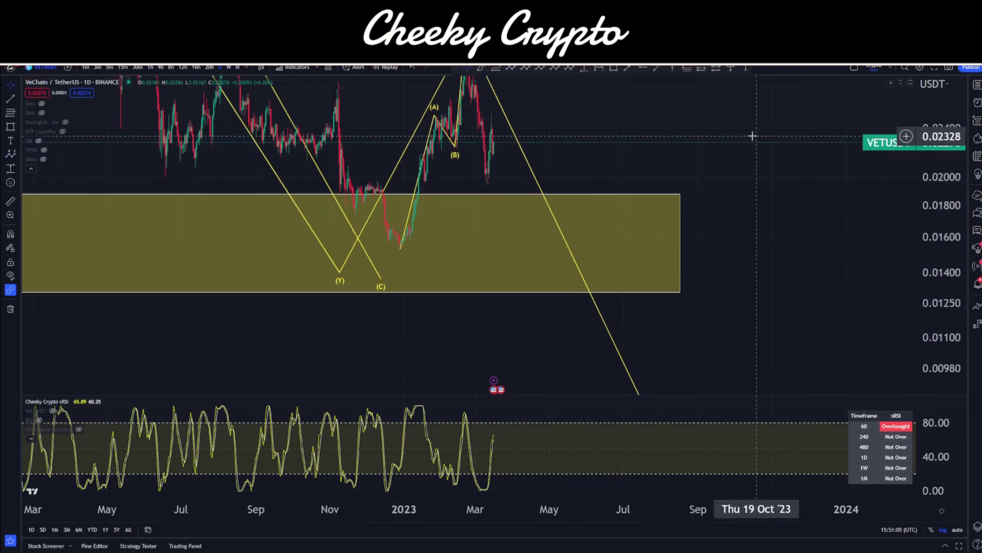
drag(537, 110, 660, 198)
scroll(557, 152, up, 10)
drag(331, 177, 651, 187)
drag(949, 285, 952, 196)
drag(777, 218, 774, 225)
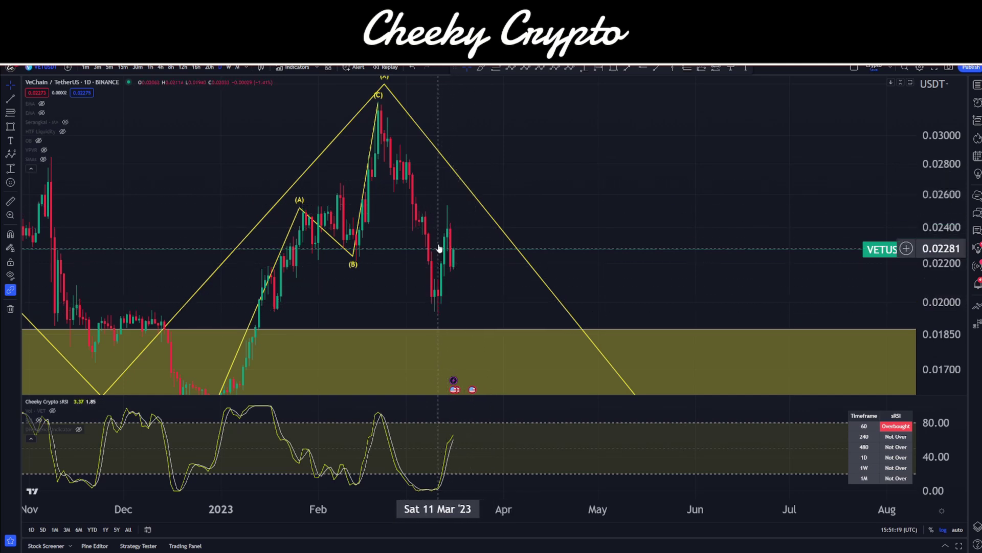
drag(532, 205, 500, 193)
drag(940, 180, 940, 250)
drag(666, 185, 657, 208)
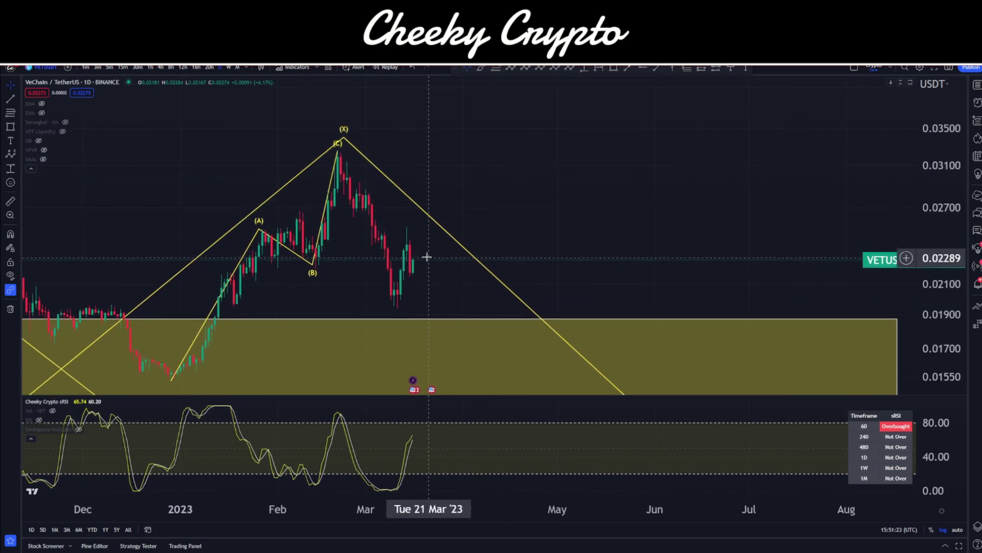
drag(348, 165, 362, 140)
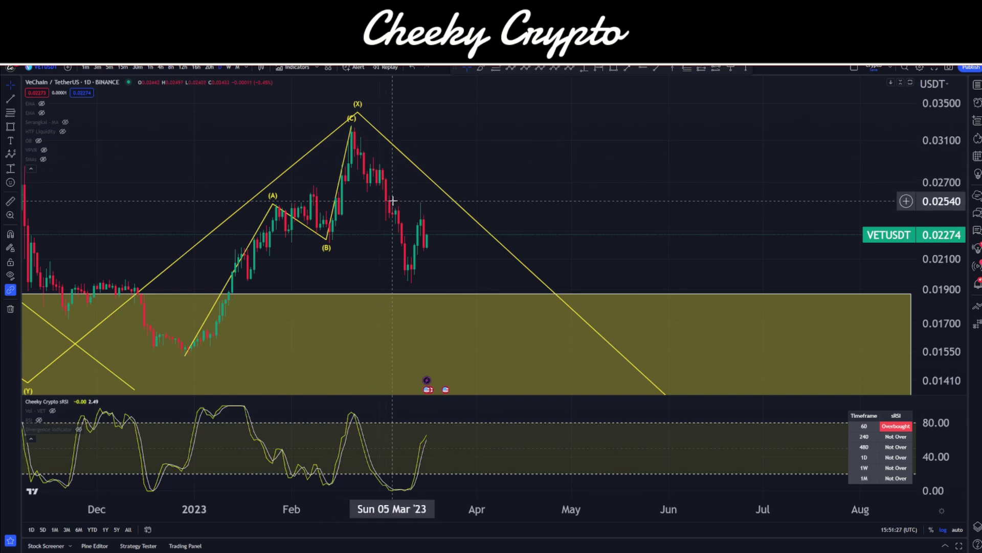
click(496, 67)
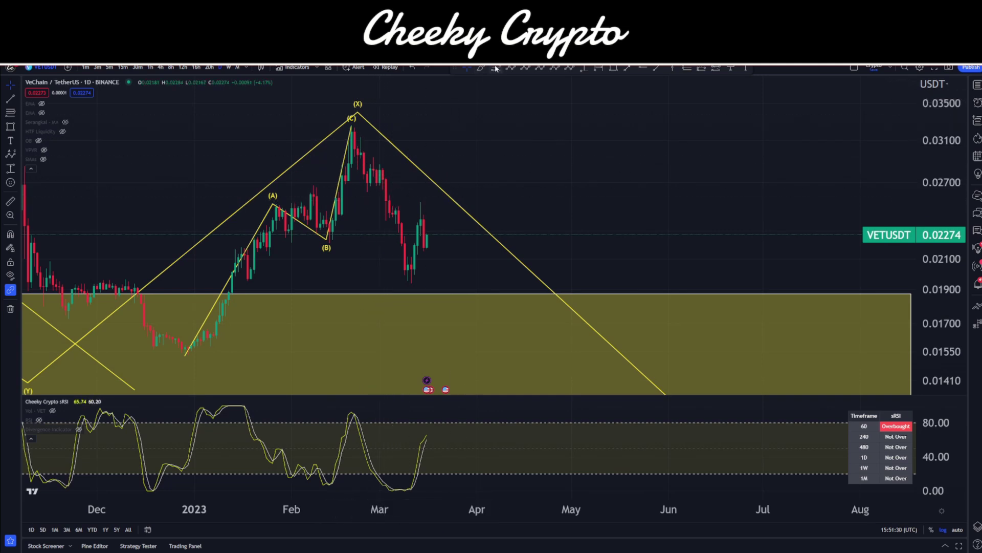
click(368, 192)
click(354, 128)
drag(360, 172, 372, 197)
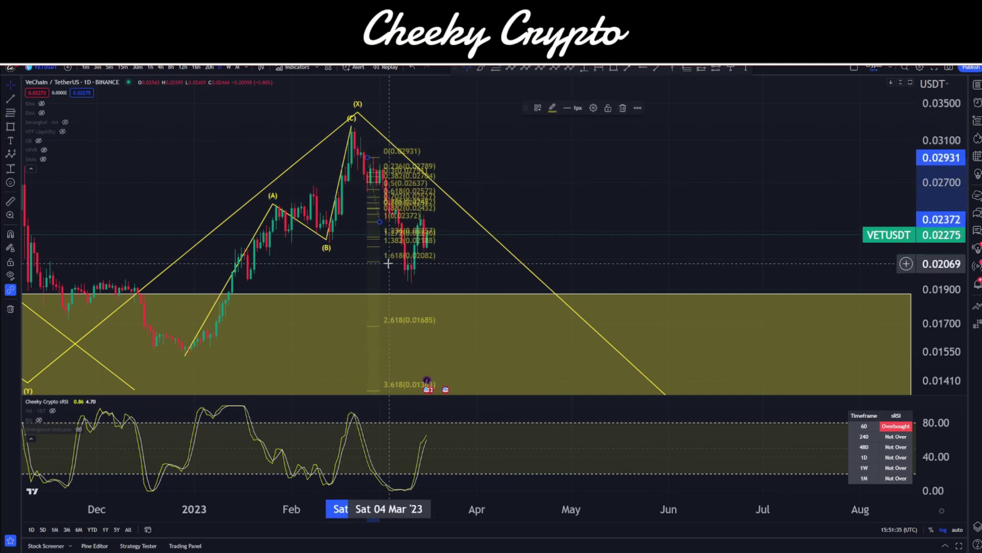
key(Delete)
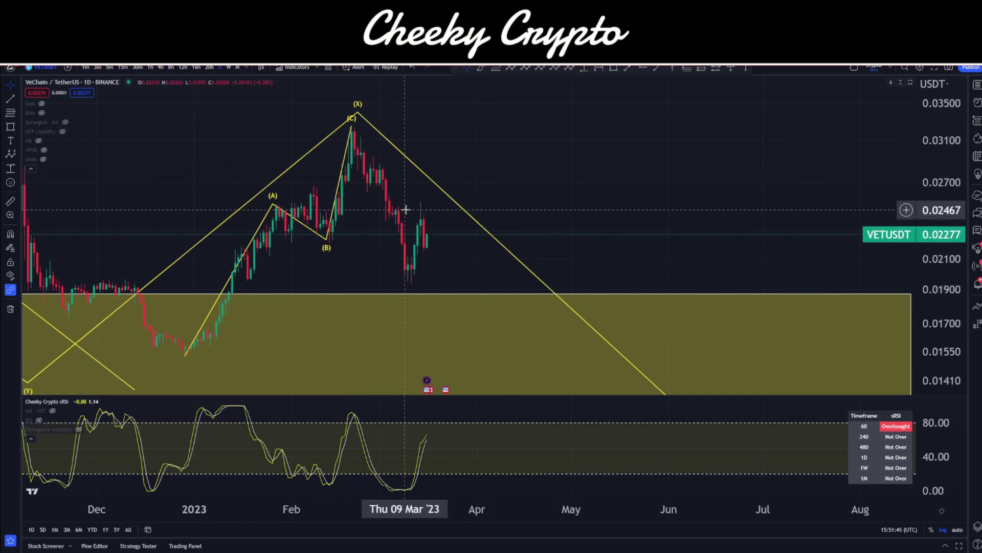
- Draw a white (1)–(5) impulse wave down from the (C) peak, ending at (5) near 0.017 in the yellow zone
click(556, 68)
click(348, 126)
click(364, 195)
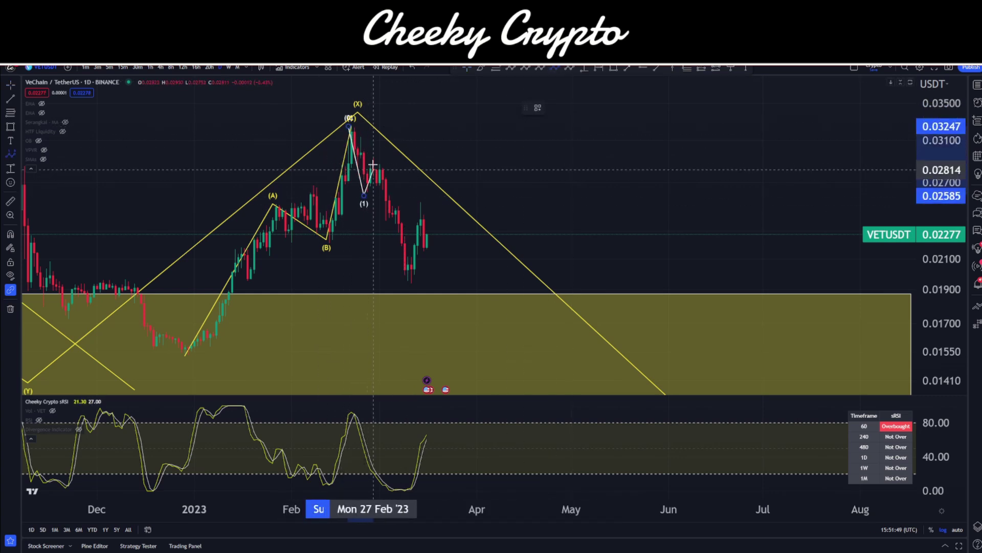
click(377, 155)
click(405, 285)
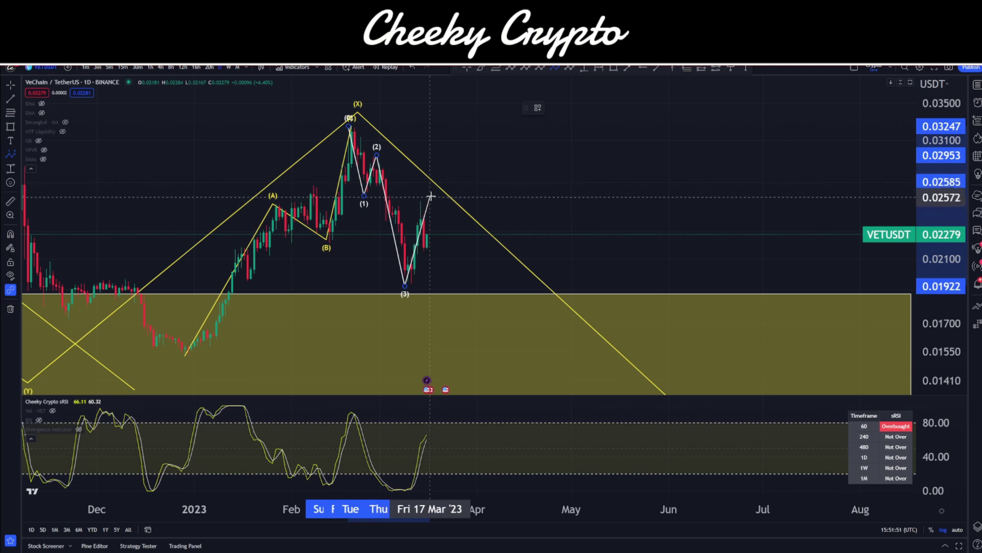
click(430, 181)
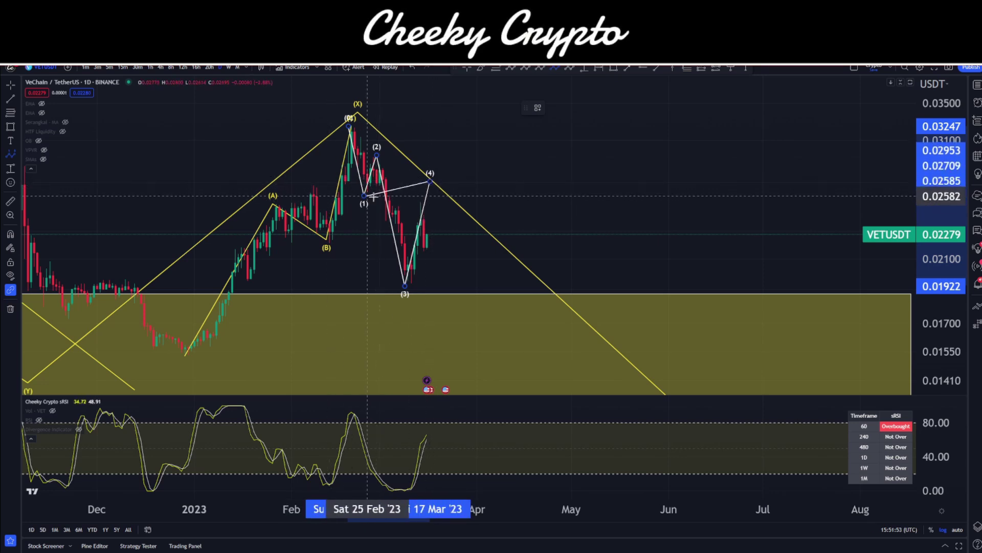
click(477, 322)
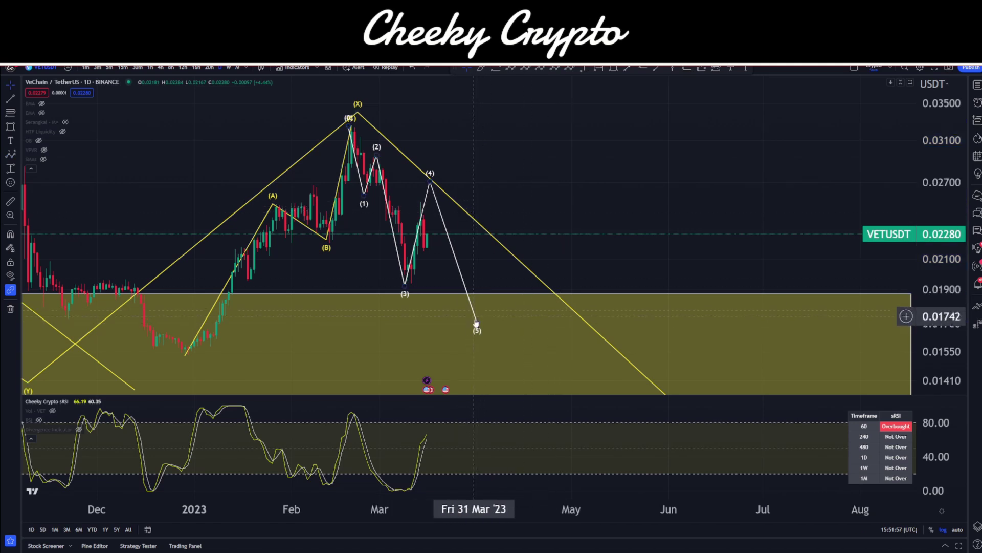
drag(530, 195, 500, 210)
drag(572, 217, 518, 145)
scroll(517, 145, down, 6)
drag(752, 173, 628, 170)
drag(952, 147, 952, 169)
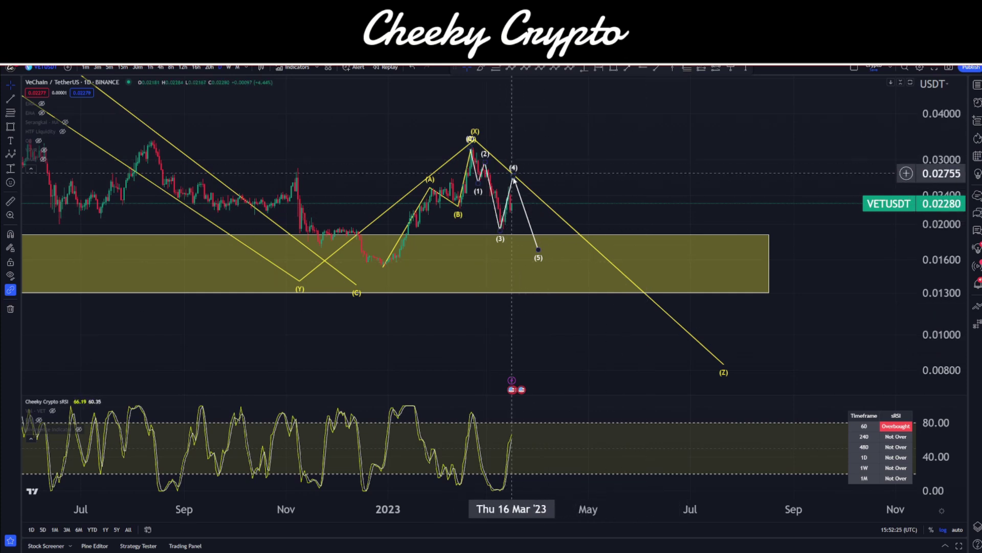
- Draw a Fibonacci retracement from the May 2021 low to the 0.27983 peak and shift it over 2023
drag(624, 325, 633, 253)
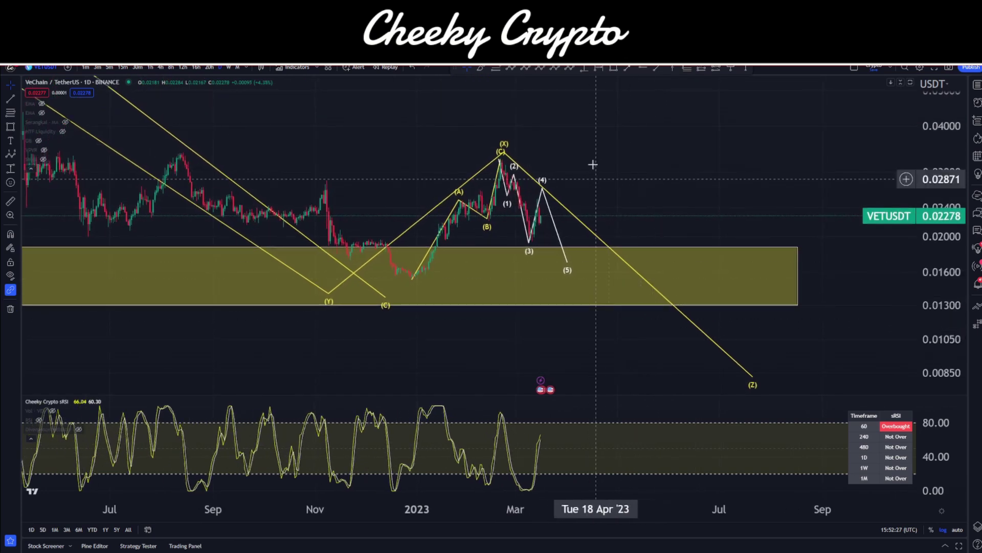
scroll(613, 165, down, 3)
scroll(845, 193, down, 3)
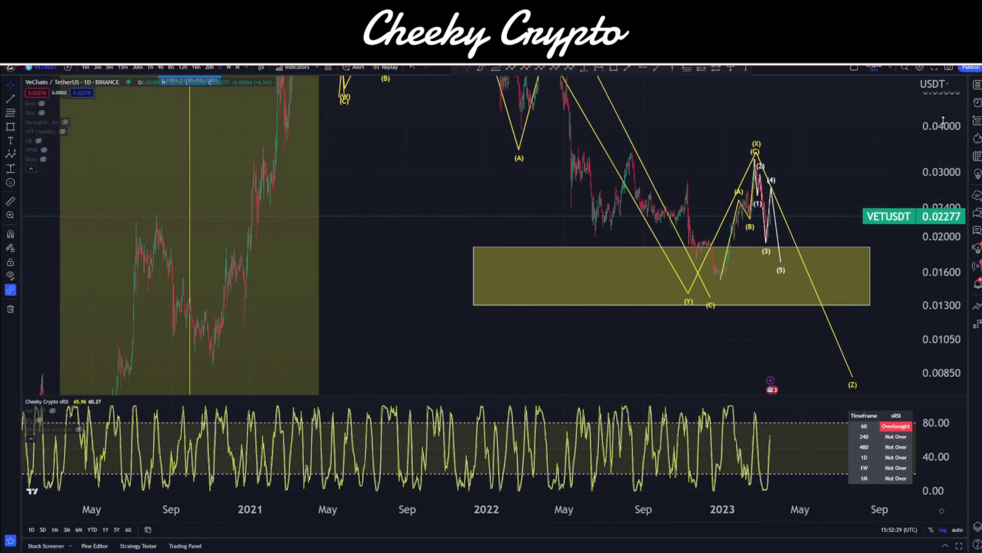
scroll(696, 115, down, 1)
drag(696, 115, 720, 199)
click(495, 68)
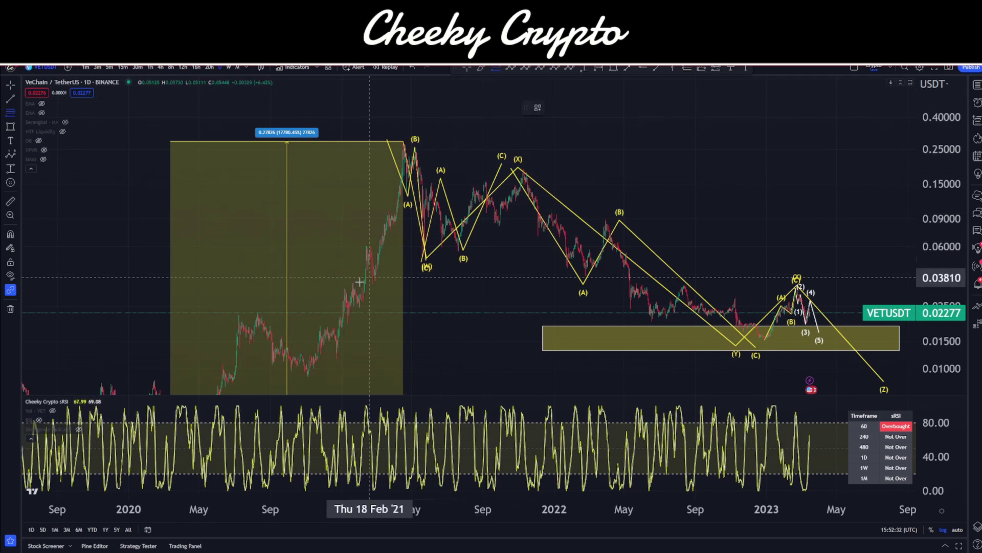
click(422, 256)
click(402, 137)
scroll(653, 162, right, 3)
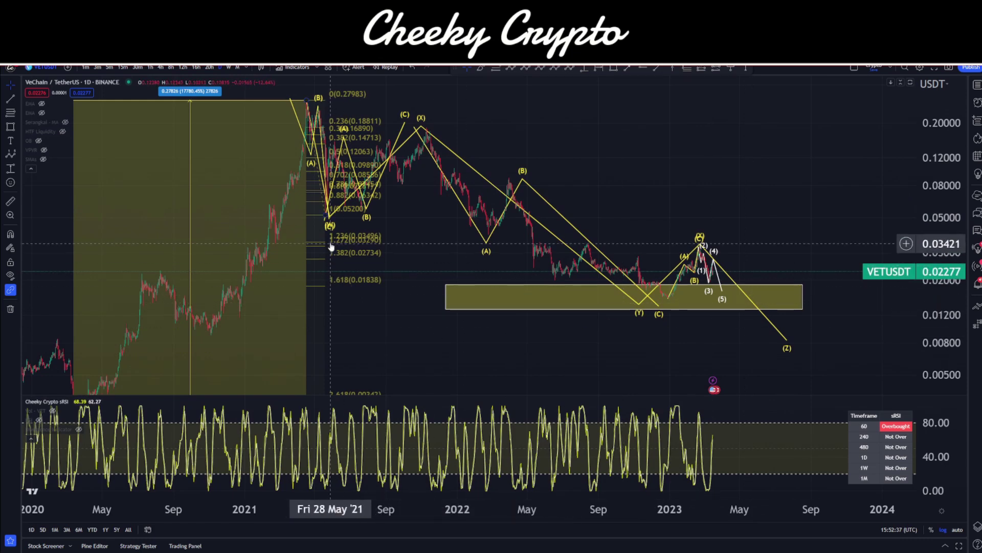
drag(318, 247, 705, 387)
- Zoom into early 2023 and set the retracement's 0 level on the 0.03248 February peak
drag(794, 239, 643, 225)
drag(943, 335, 958, 59)
scroll(182, 235, up, 10)
drag(229, 244, 870, 186)
scroll(574, 186, up, 9)
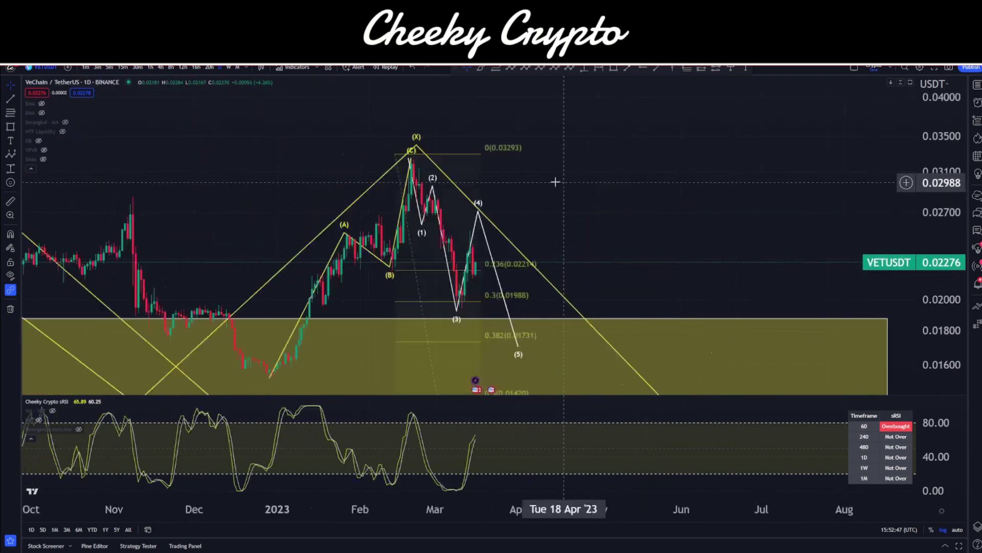
scroll(455, 199, up, 3)
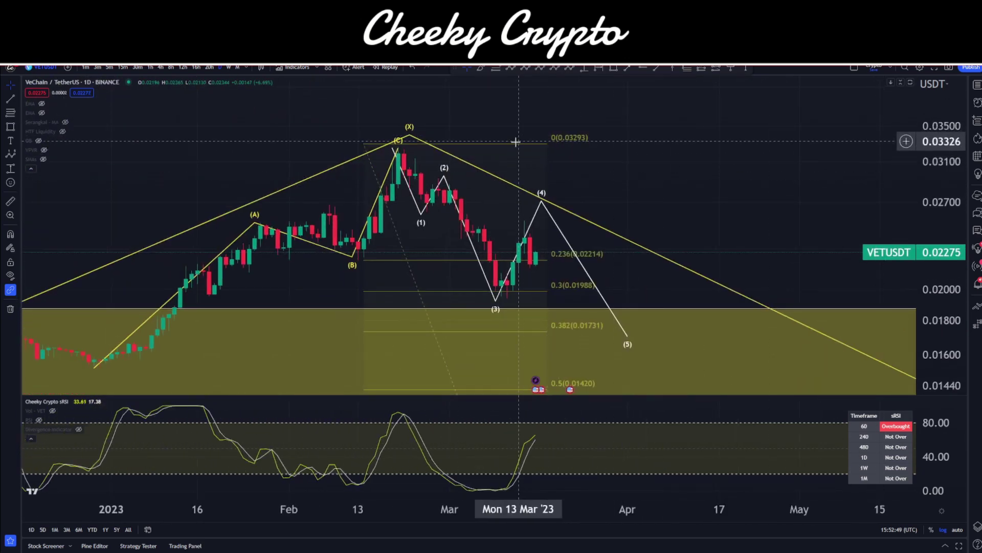
drag(517, 148, 493, 152)
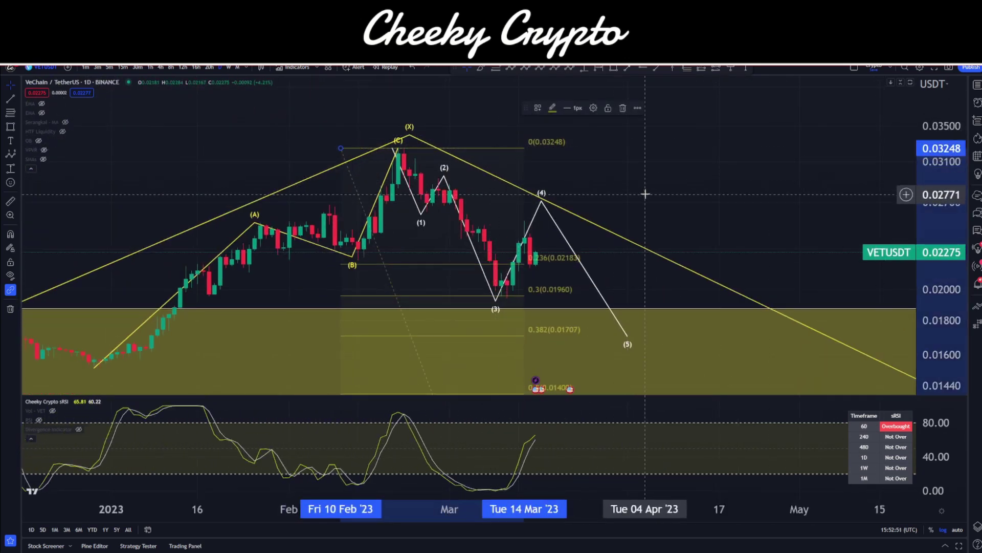
- Zoom back out to show the lower levels, 0.382 at 0.01707 and 0.5 at 0.01400
drag(644, 195, 592, 167)
scroll(592, 166, down, 9)
drag(892, 175, 572, 81)
drag(931, 176, 932, 307)
drag(585, 321, 582, 243)
scroll(582, 249, down, 4)
drag(663, 243, 561, 257)
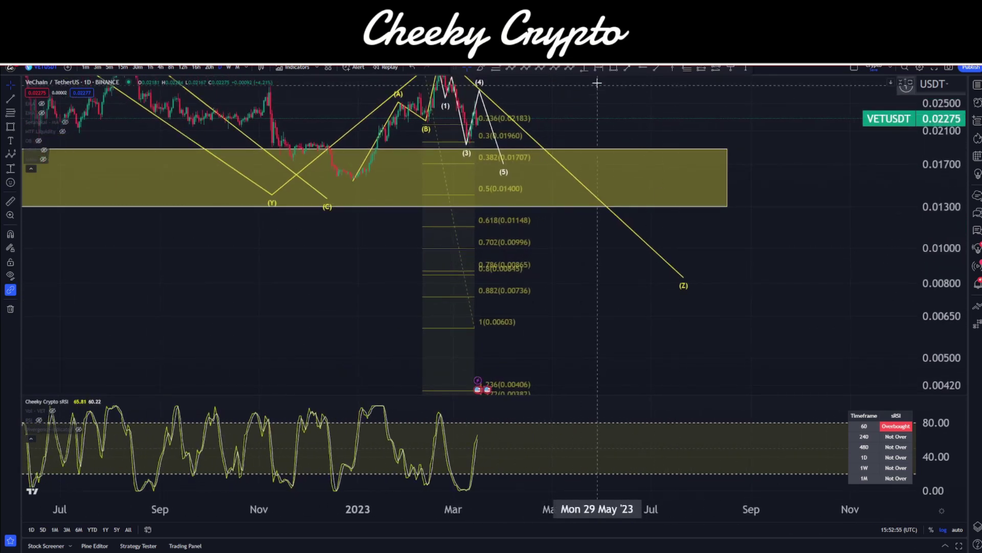
- Draw a yellow box from the 0.01148 level down to the 1.236 level at 0.00406
click(615, 67)
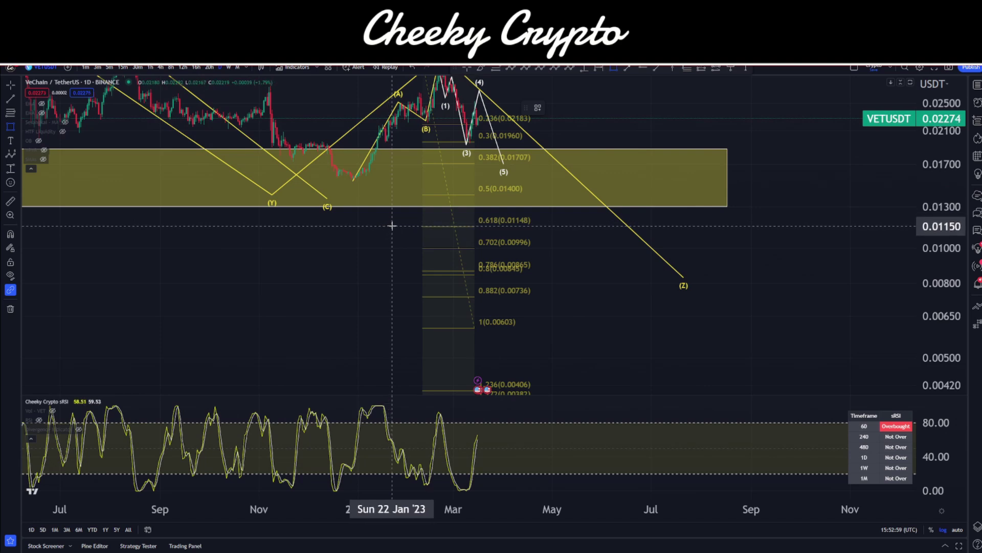
mouse_move(395, 226)
mouse_down()
mouse_move(686, 254)
mouse_move(686, 378)
mouse_up()
drag(745, 349, 740, 262)
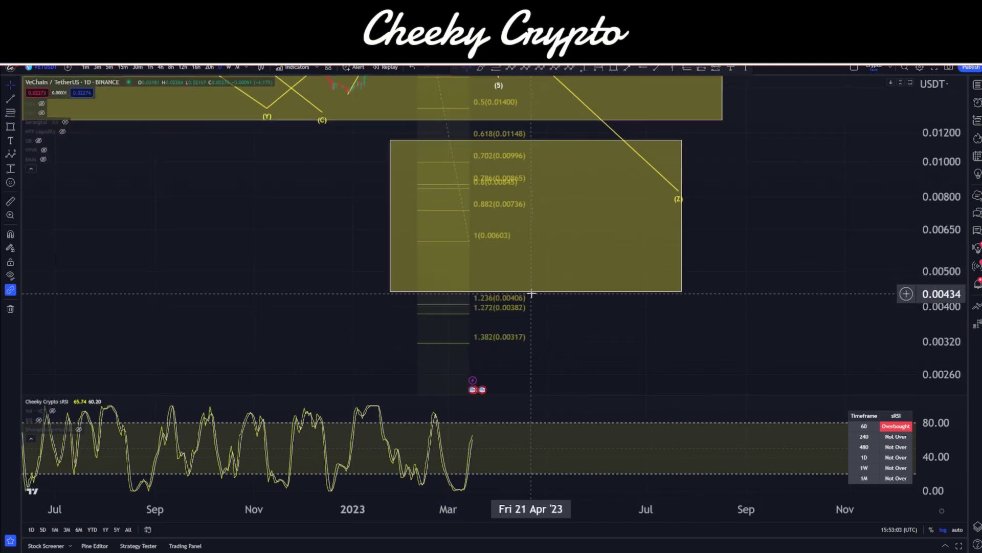
click(537, 292)
drag(537, 292, 543, 303)
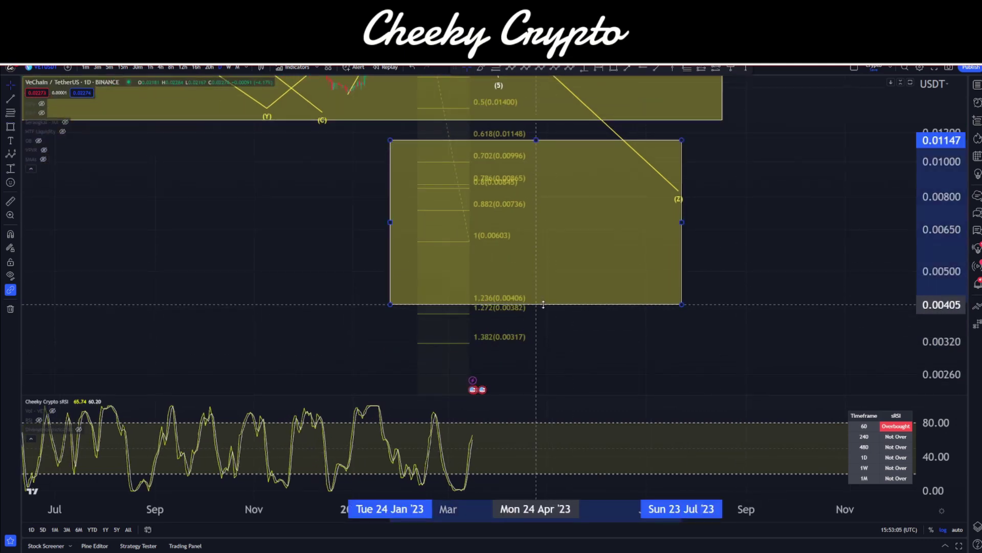
- Pull the wave's (Z) end down into the box near the 1 level at 0.00603
scroll(776, 226, down, 5)
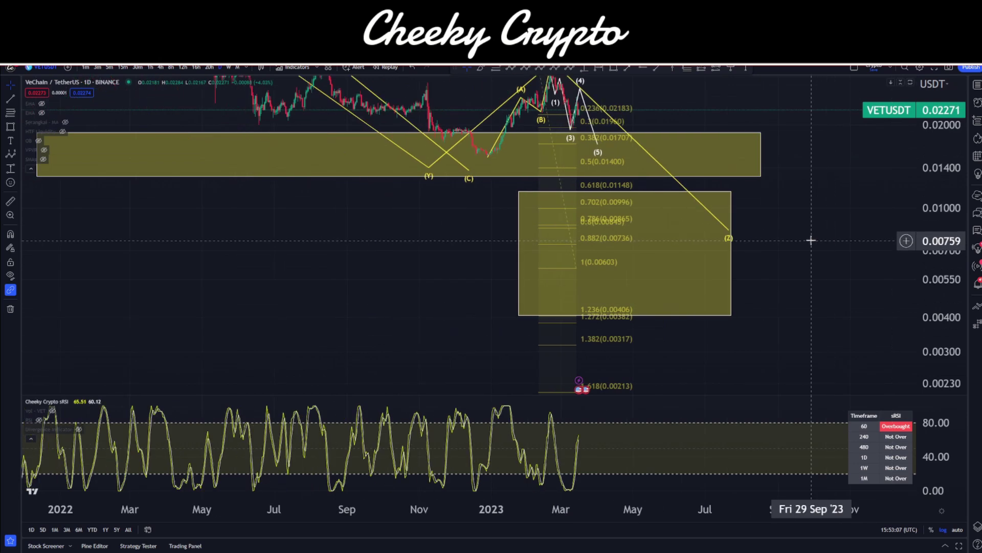
drag(811, 241, 757, 243)
mouse_move(675, 240)
mouse_down()
mouse_move(603, 245)
mouse_move(632, 260)
mouse_move(502, 270)
mouse_move(598, 265)
mouse_up()
click(678, 254)
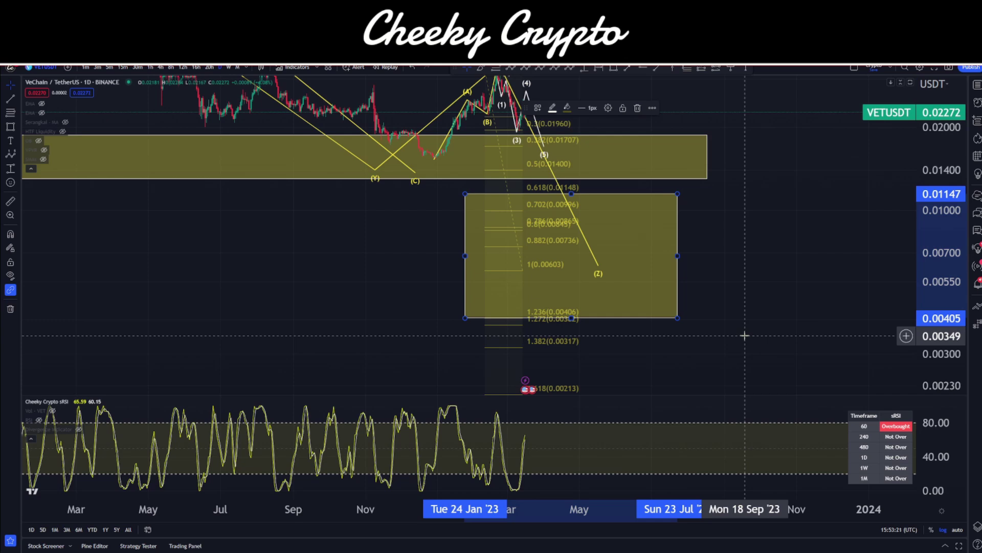
click(711, 246)
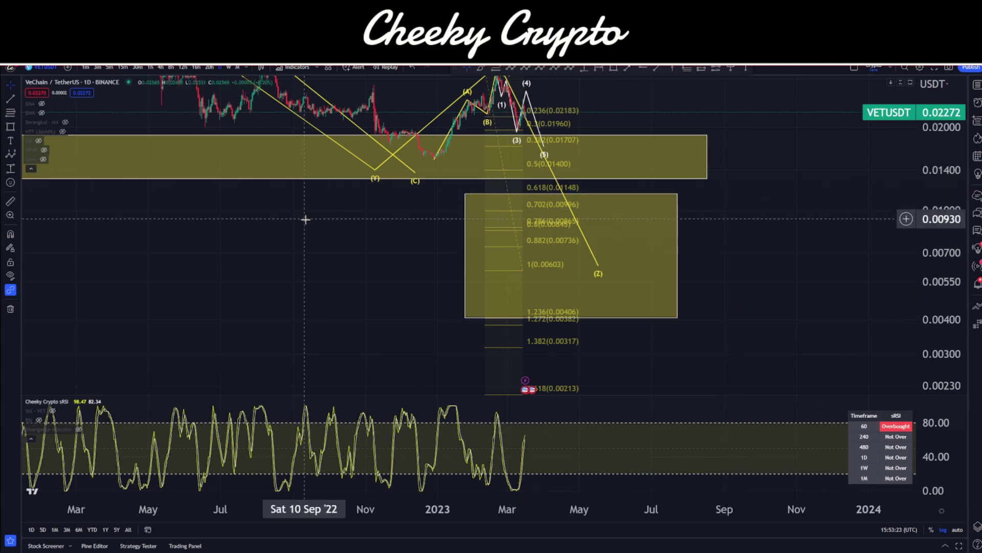
drag(338, 215, 394, 256)
drag(472, 264, 357, 307)
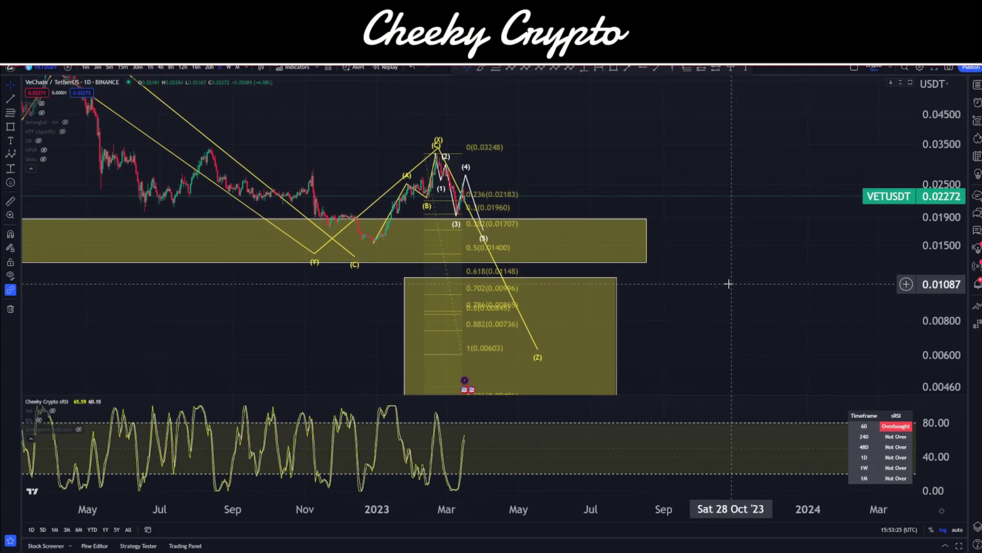
drag(735, 284, 712, 285)
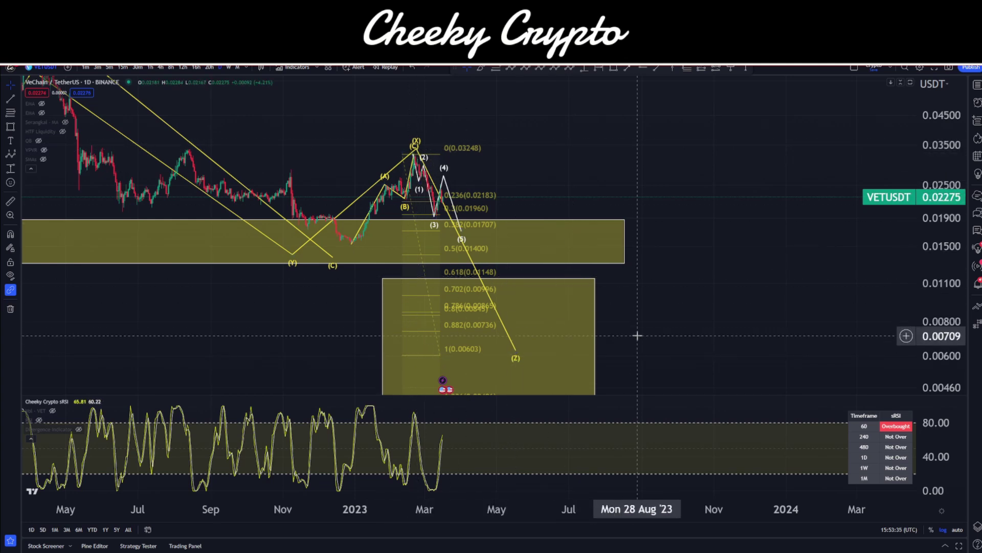
drag(643, 349, 694, 331)
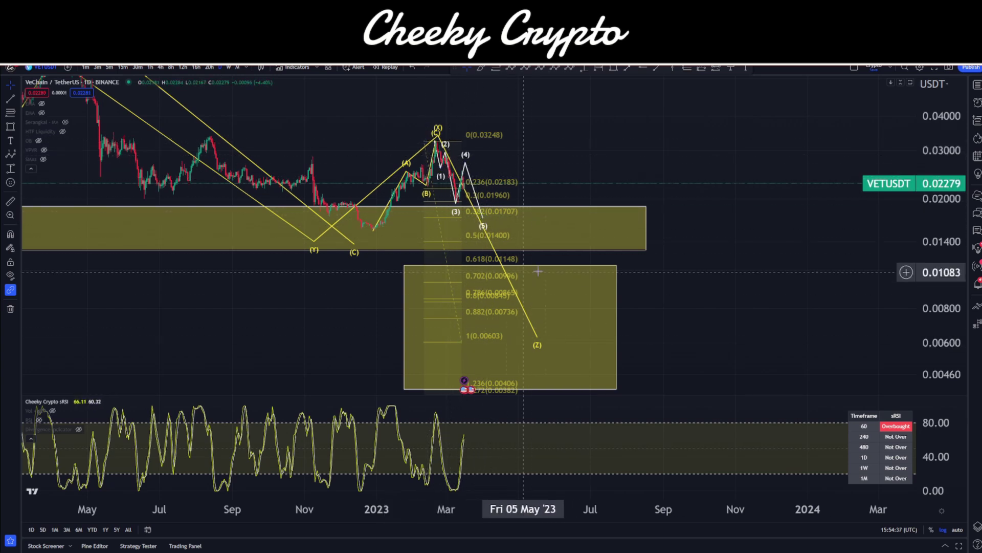
- Frame the daily chart's wave projection falling into the lower yellow box near 0.006
drag(682, 348, 688, 314)
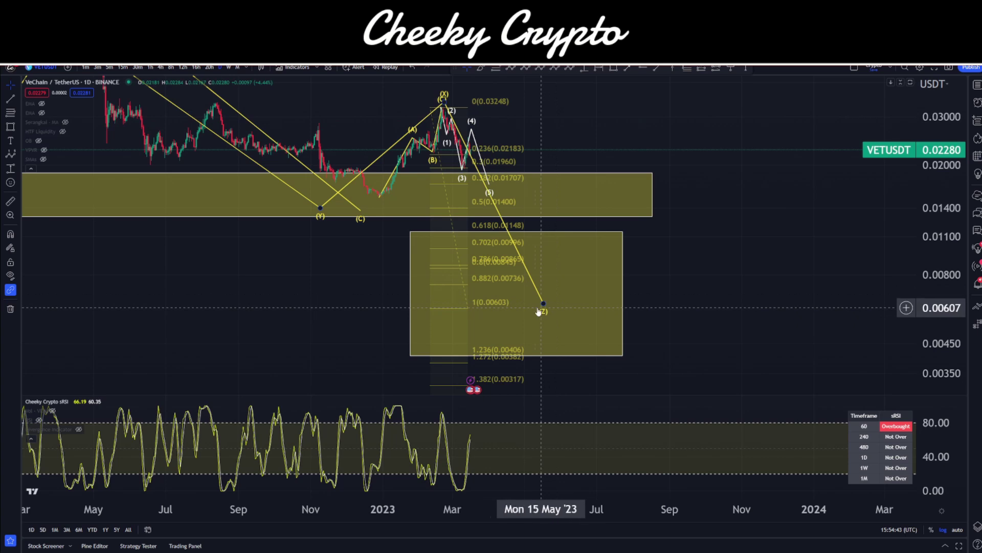
drag(684, 283, 669, 317)
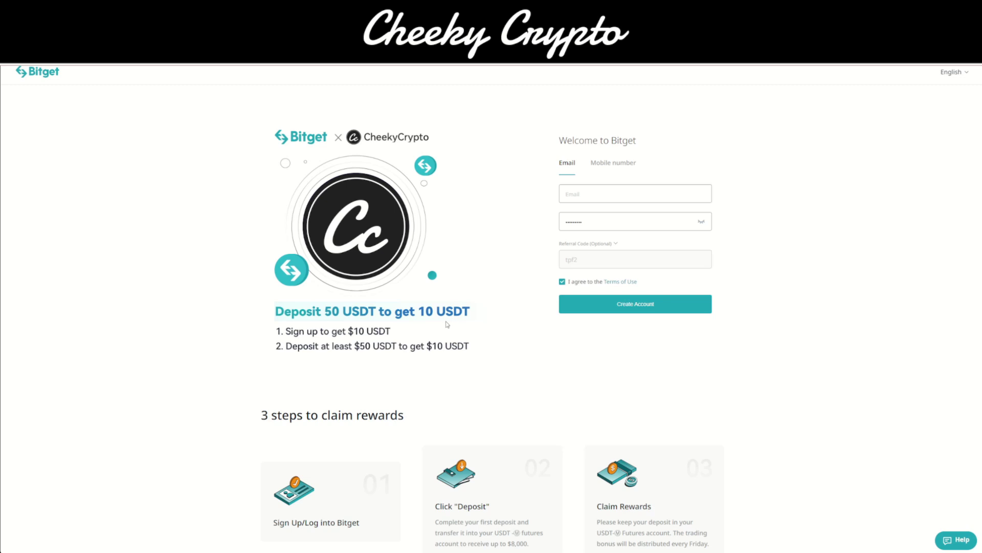
- Scroll down to the tiered deposit rewards on the Bitget sign-up page and back up
scroll(448, 324, down, 8)
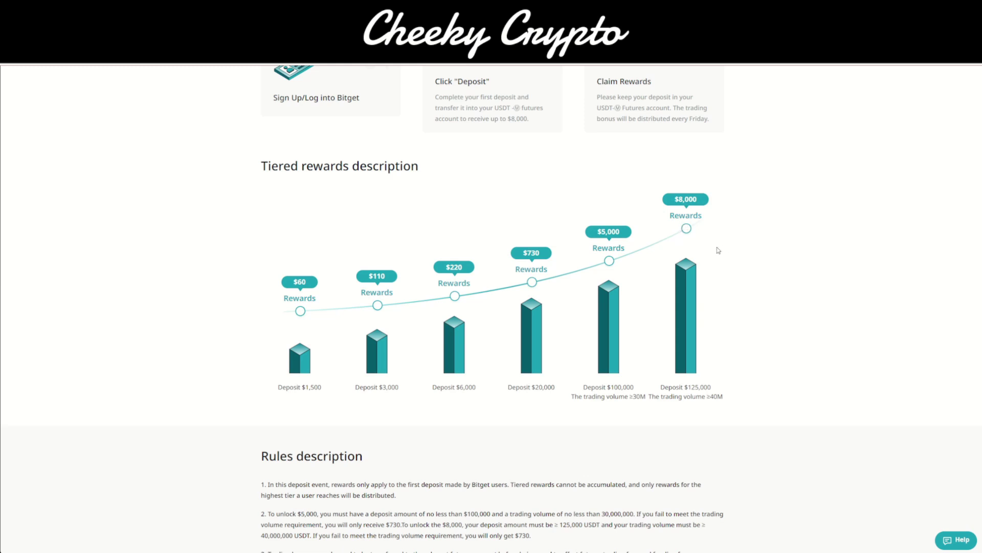
scroll(274, 226, up, 8)
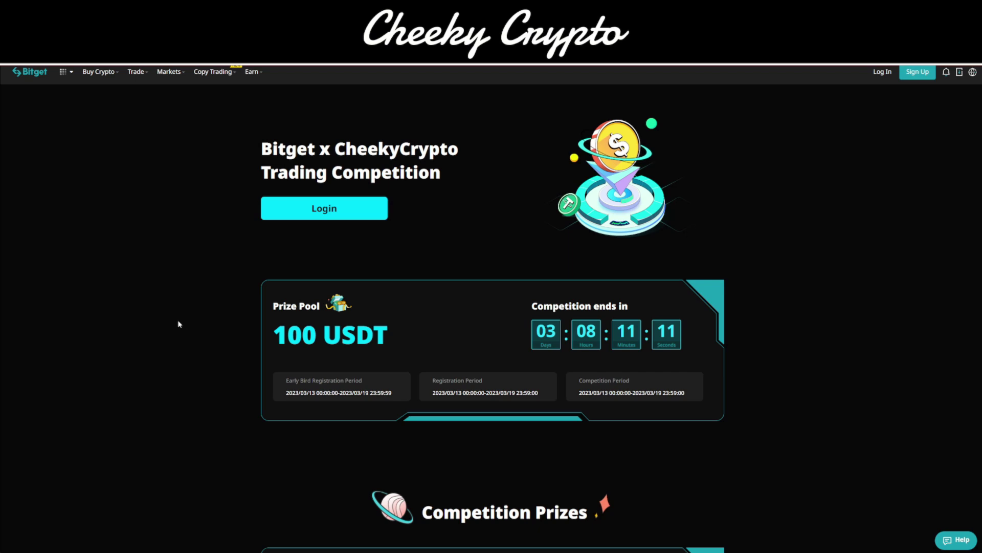
- Scroll the Bitget competition page to review the 100 USDT prize pool and P/L rankings
scroll(180, 323, down, 12)
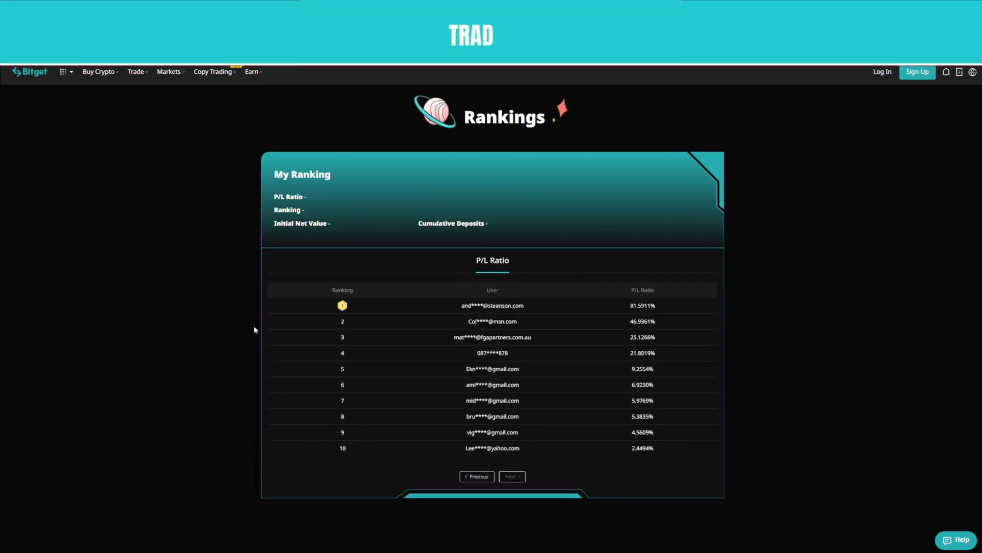
scroll(767, 348, up, 12)
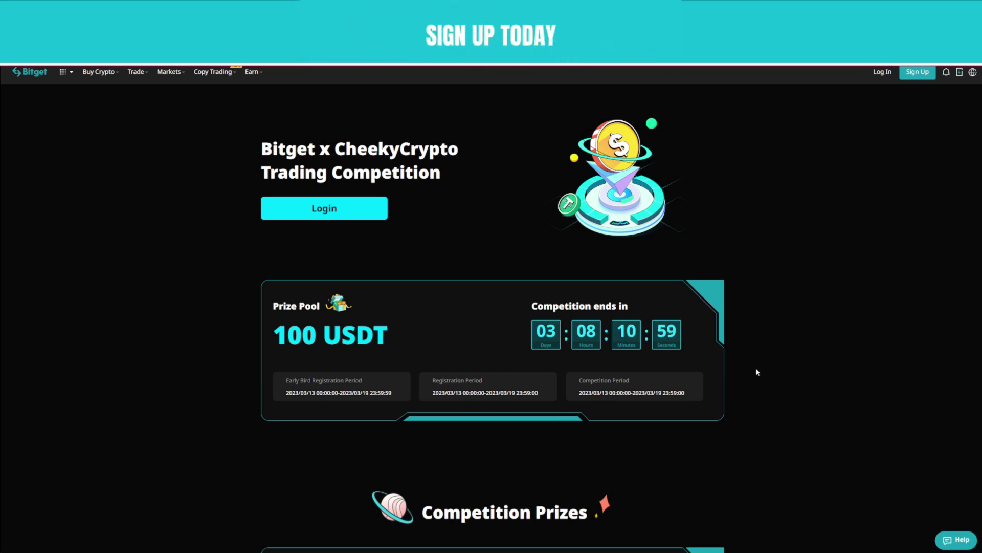
scroll(752, 370, down, 10)
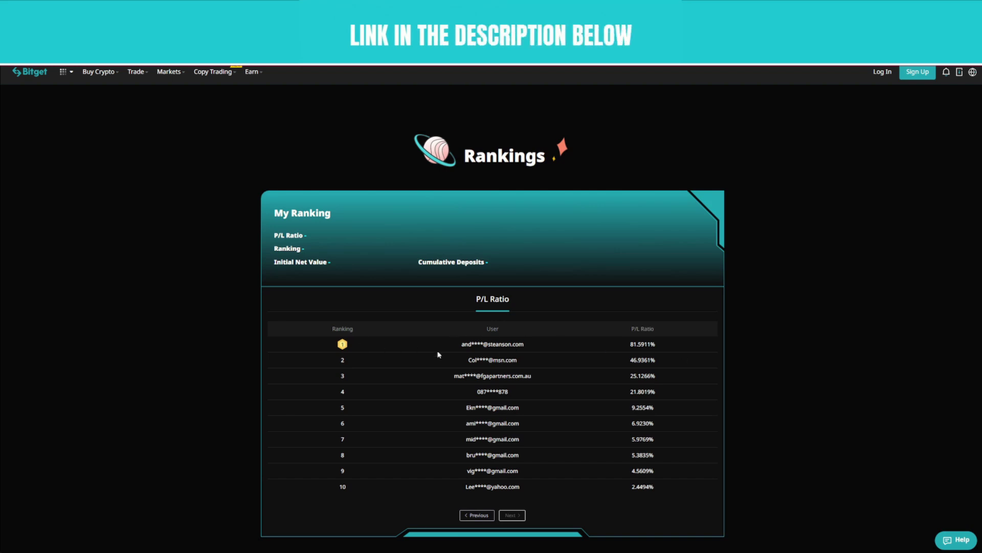
scroll(767, 367, up, 10)
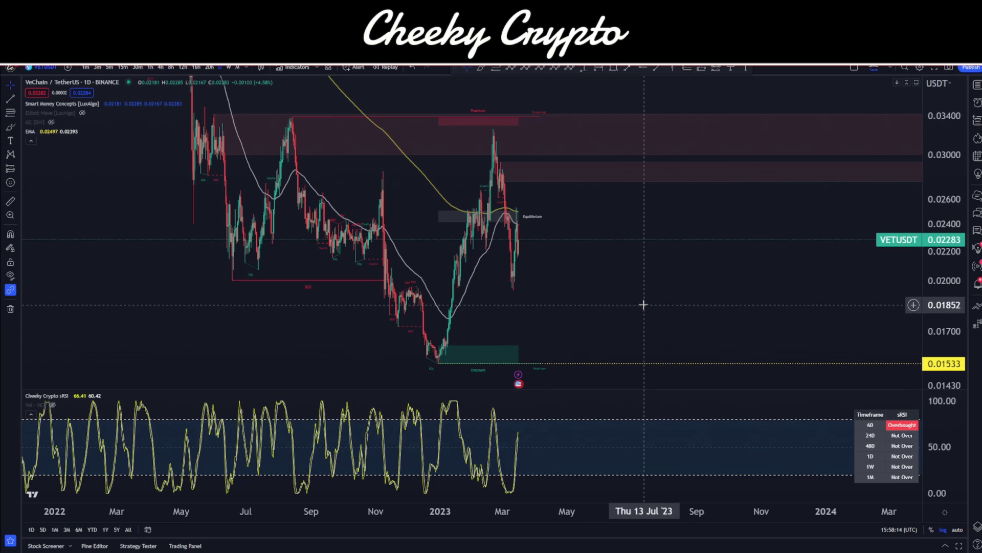
- Zoom out the daily VeChain chart and pan back to bring 2021 price action into view
drag(955, 138, 953, 341)
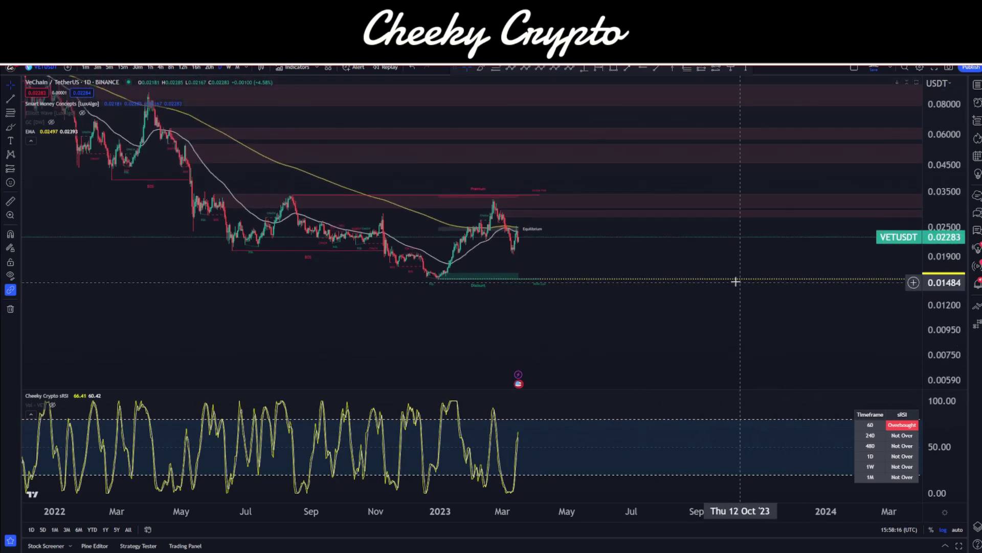
scroll(754, 288, down, 7)
drag(712, 300, 643, 348)
drag(597, 320, 644, 340)
scroll(614, 340, up, 4)
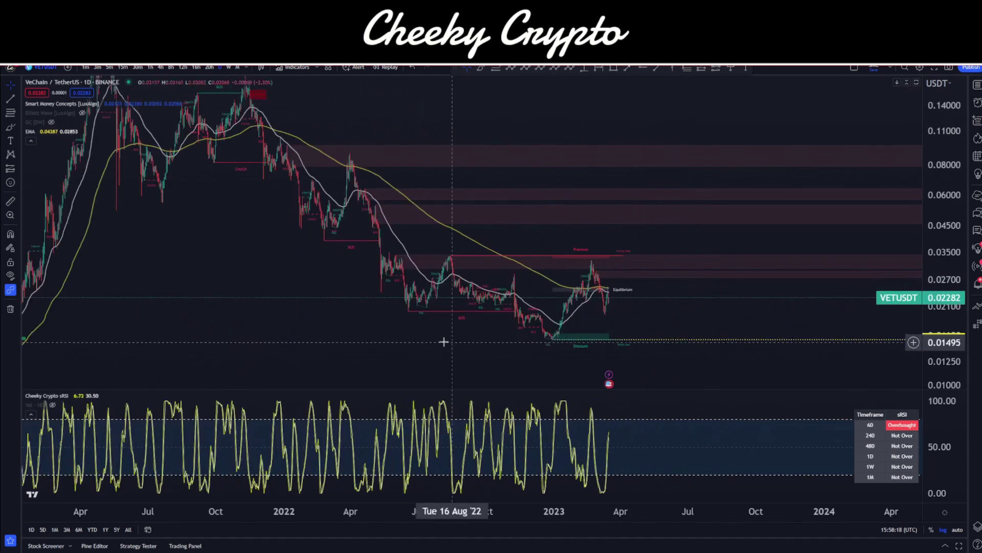
drag(459, 342, 507, 357)
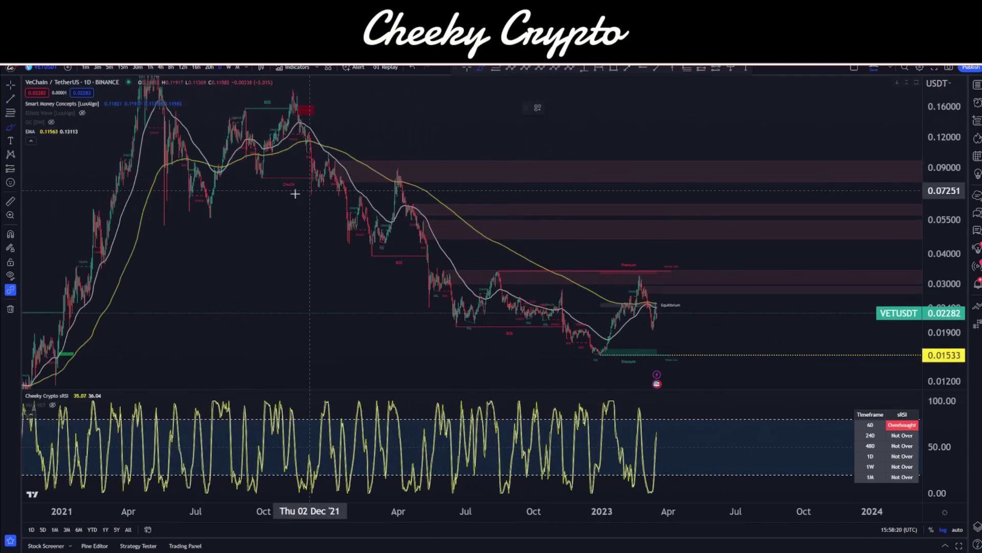
- Circle the CHoCH and BOS labels and the recent high with the Brush, then undo the circles
drag(307, 180, 309, 184)
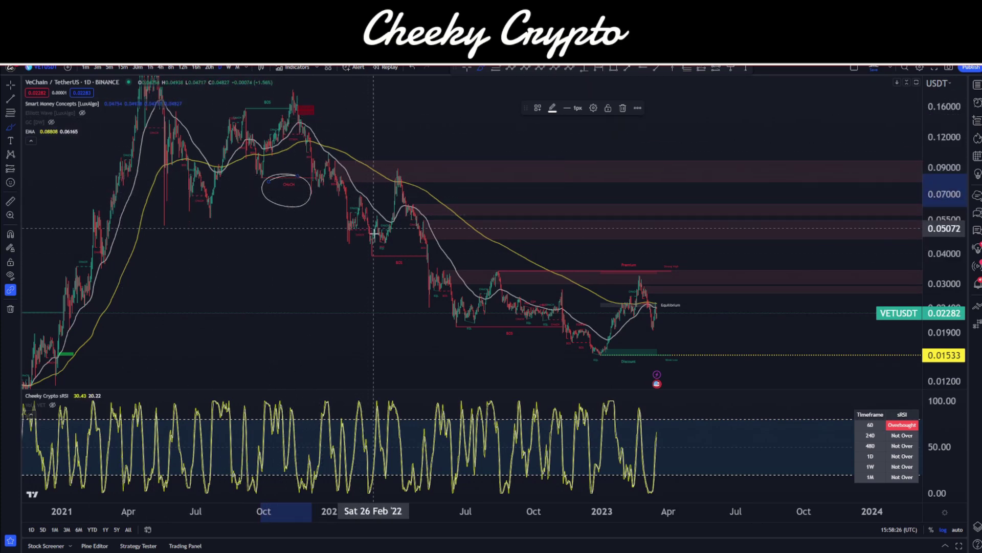
drag(411, 257, 384, 257)
mouse_move(525, 326)
mouse_down()
mouse_move(505, 346)
mouse_move(524, 328)
mouse_up()
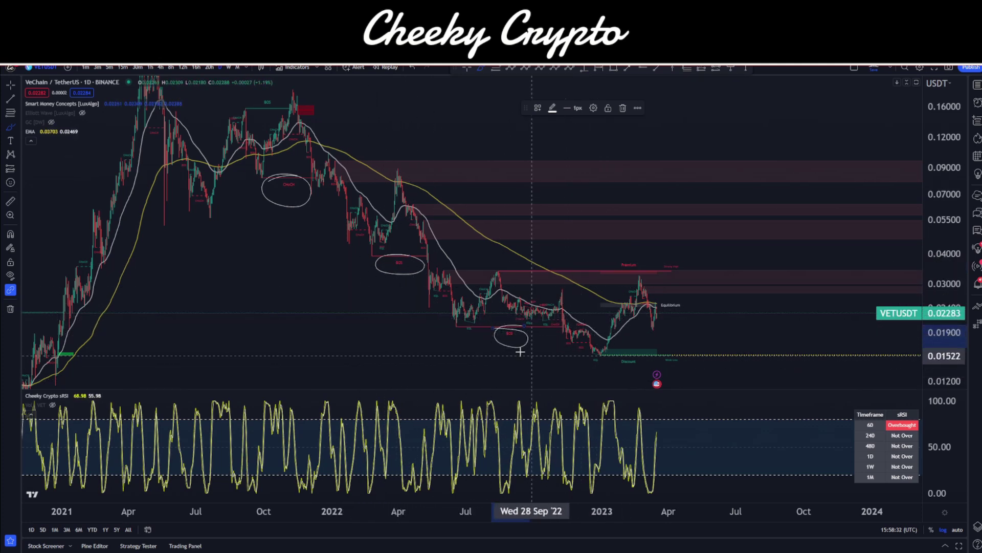
key(ctrl+z)
key(ctrl+z)
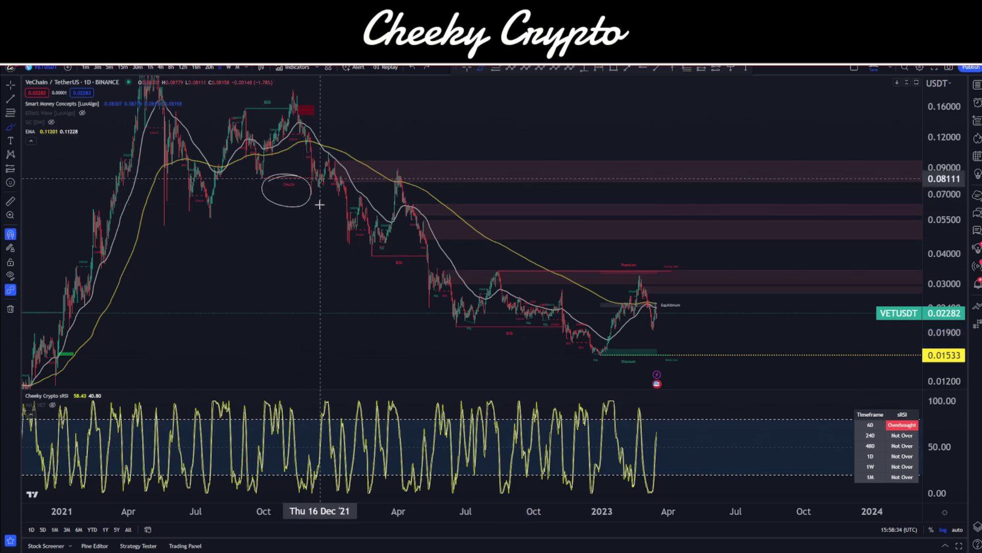
key(ctrl+z)
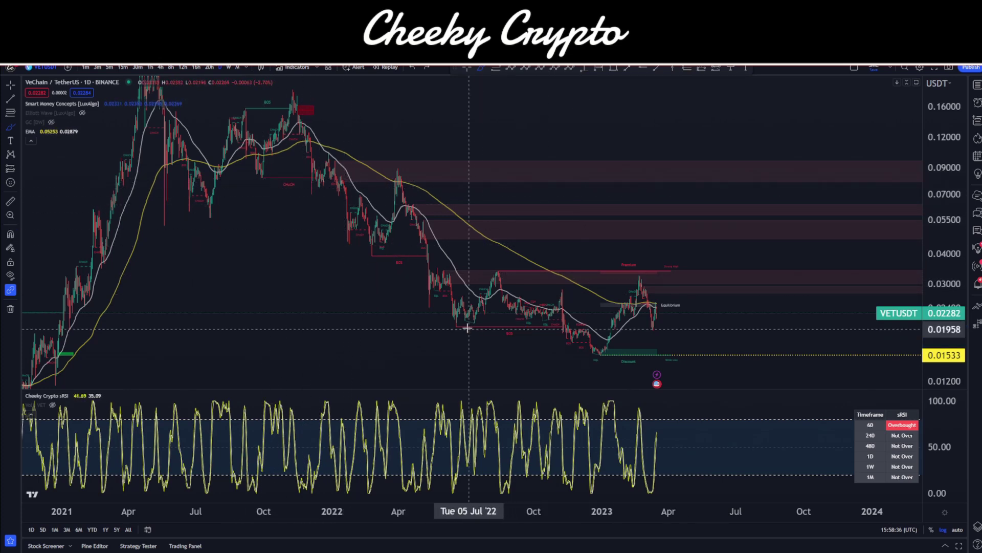
drag(284, 167, 307, 182)
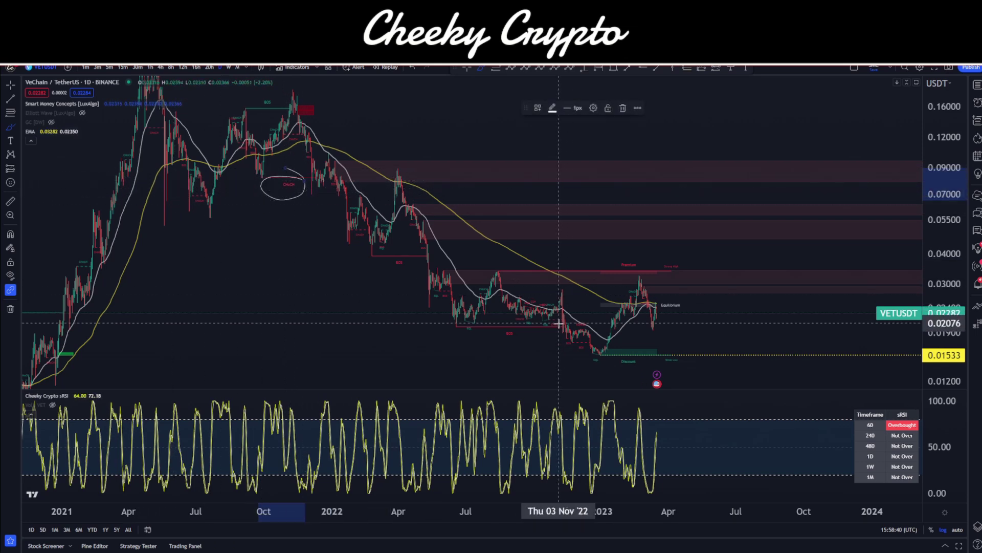
mouse_move(664, 282)
mouse_down()
mouse_move(609, 273)
mouse_move(630, 276)
mouse_up()
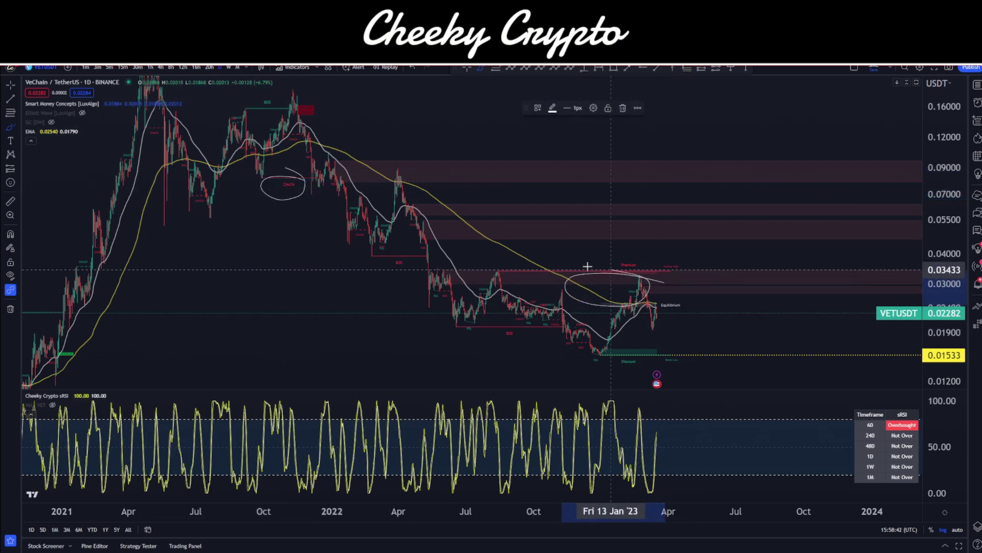
key(ctrl)
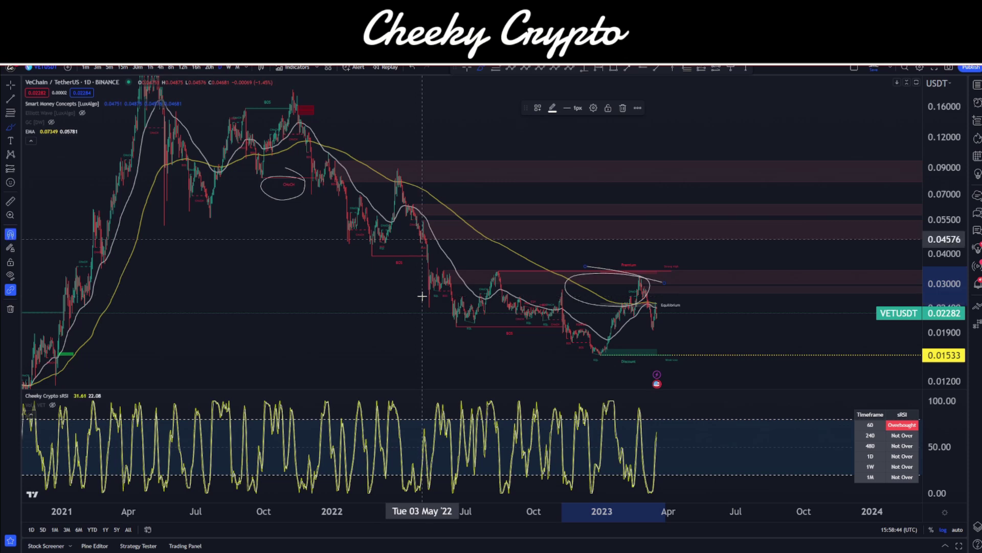
key(ctrl+z)
key(ctrl+z)
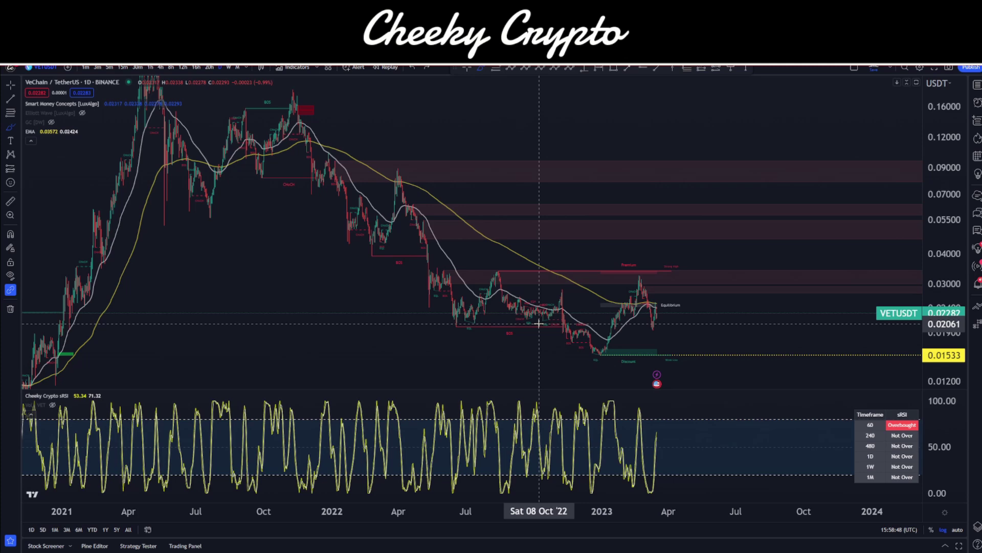
- Frame the chart on Sep–Mar so the Premium, Equilibrium and Discount zones all fit in view
click(11, 84)
drag(473, 338, 433, 325)
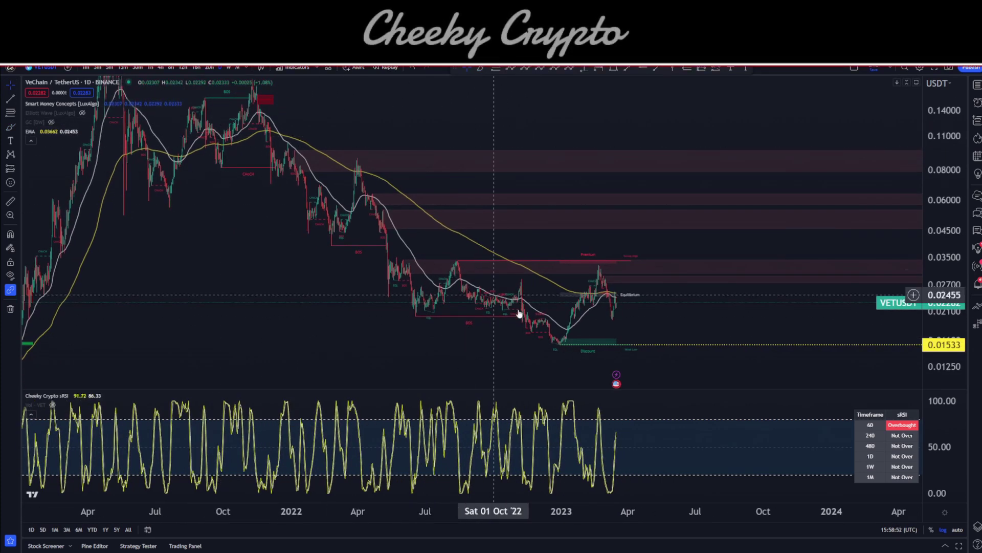
drag(694, 323, 608, 306)
drag(947, 368, 947, 143)
drag(644, 189, 722, 74)
scroll(643, 284, up, 13)
drag(172, 320, 869, 273)
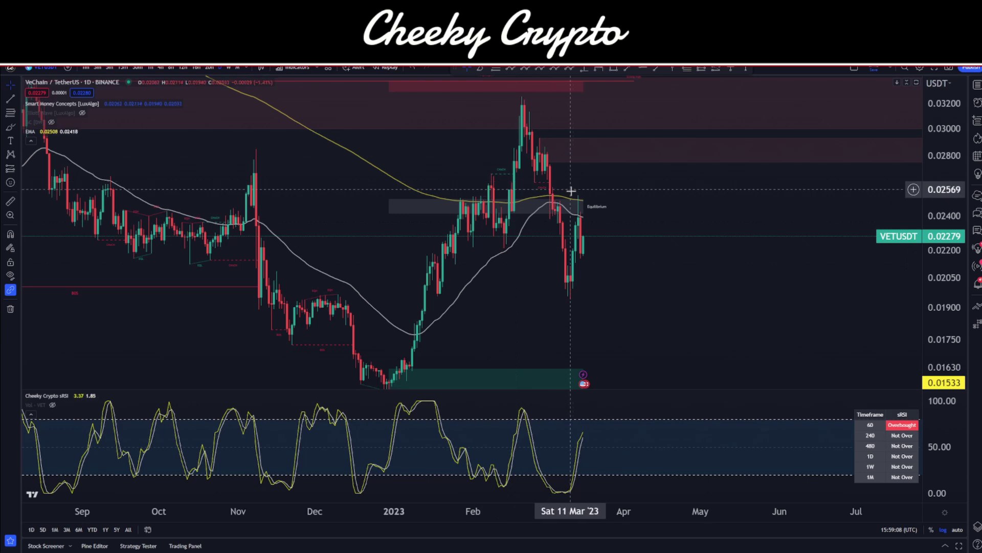
mouse_move(659, 290)
mouse_down()
mouse_move(655, 303)
mouse_move(655, 277)
mouse_up()
drag(929, 153, 930, 230)
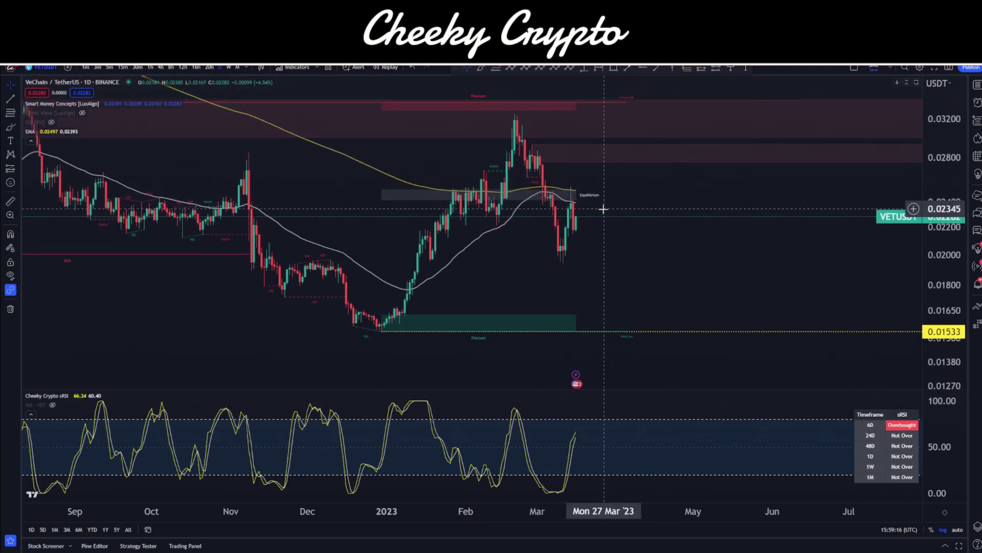
drag(615, 231, 597, 240)
- Circle the Discount, Premium, weak low and Premium high labels freehand, removing each circle again
click(481, 69)
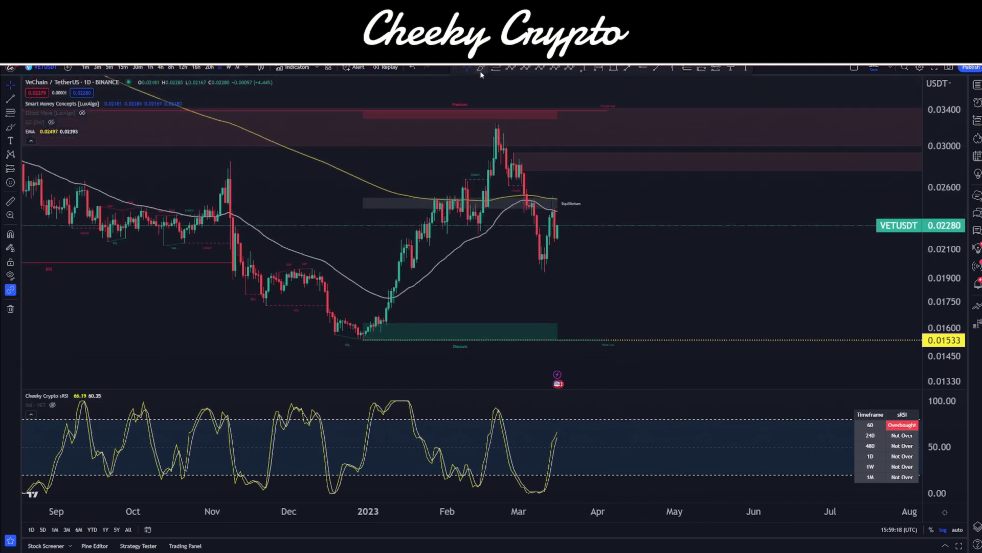
drag(474, 345, 432, 344)
drag(455, 98, 441, 101)
key(ctrl+z)
key(ctrl+z)
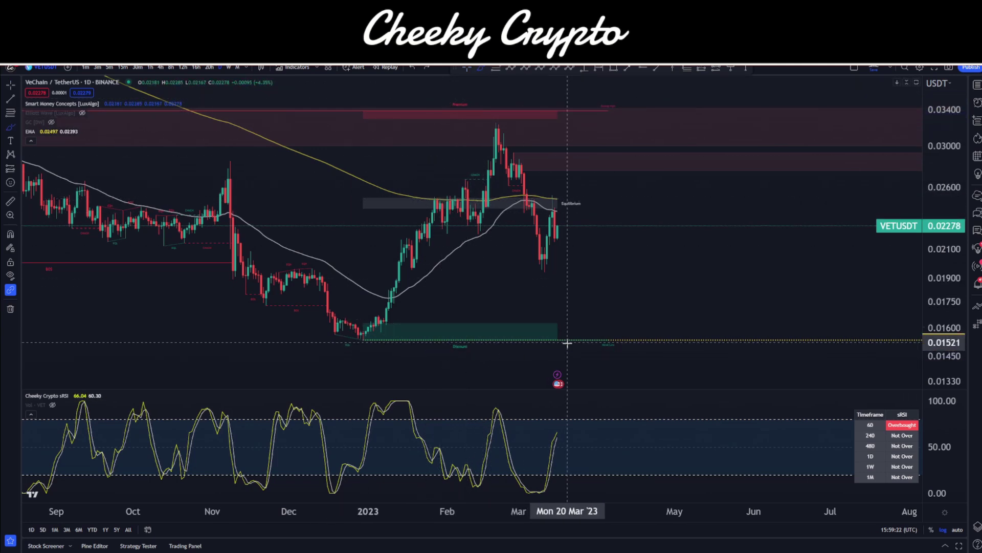
drag(628, 335, 602, 311)
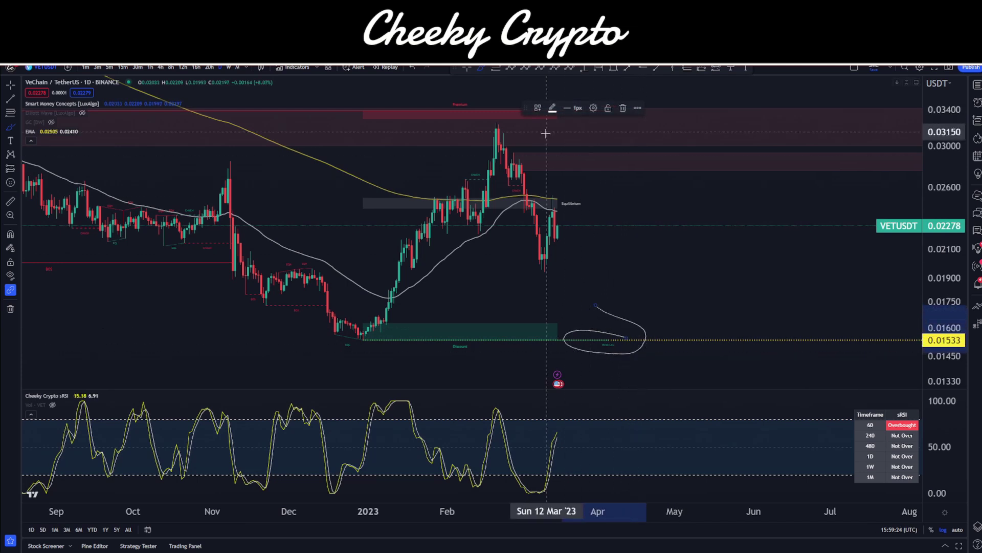
key(ctrl+z)
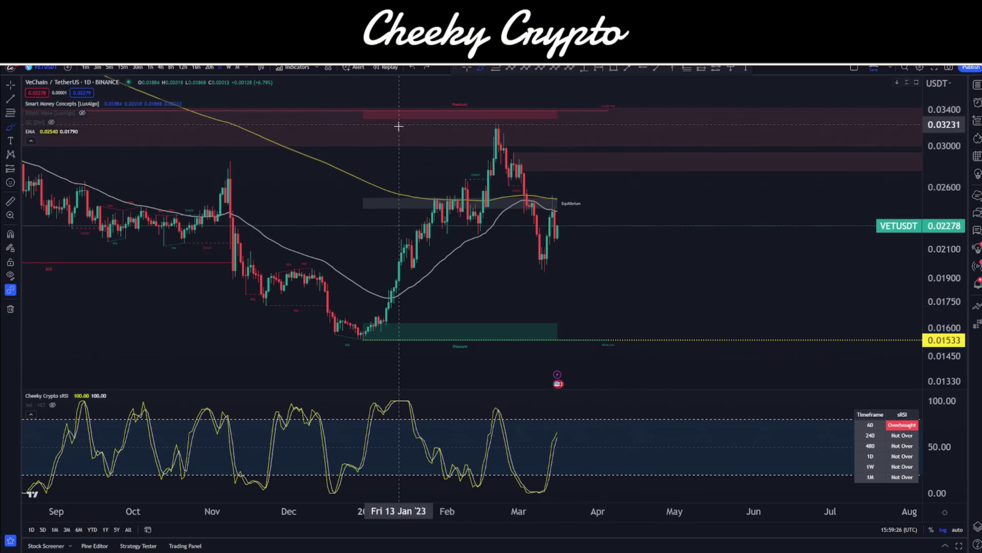
drag(616, 99, 620, 100)
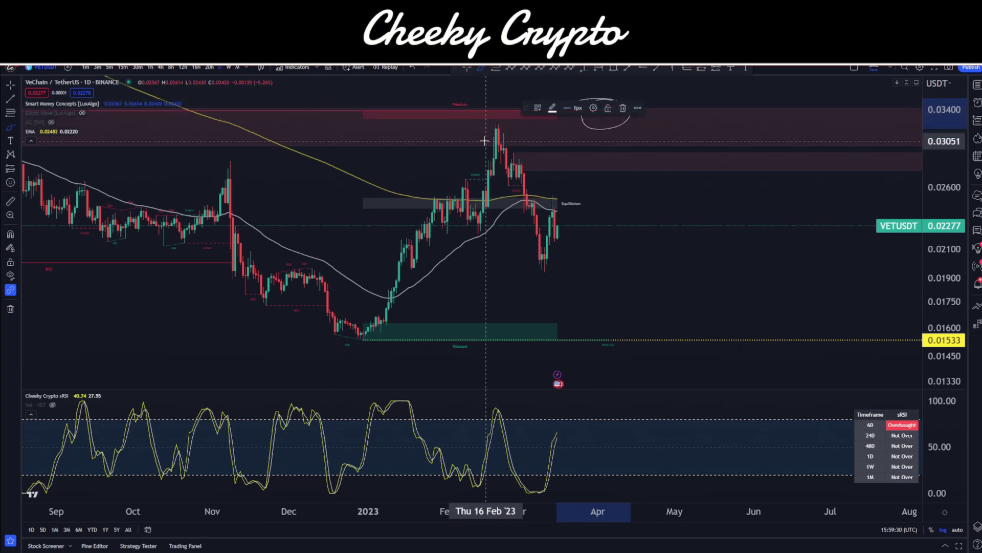
key(Delete)
- Sketch sideways, dropping, bottoming-loop and wavy price projections near the discount zone, deleting each
mouse_move(514, 123)
mouse_down()
mouse_move(562, 135)
mouse_move(672, 119)
mouse_move(888, 134)
mouse_up()
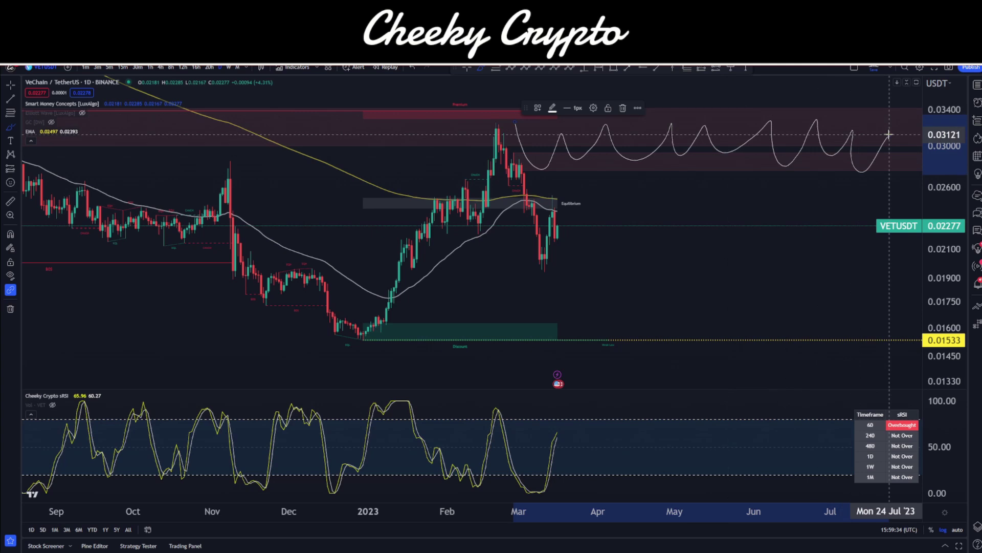
key(Delete)
mouse_move(578, 153)
mouse_down()
mouse_move(582, 174)
mouse_move(705, 294)
mouse_move(642, 333)
mouse_move(619, 309)
mouse_up()
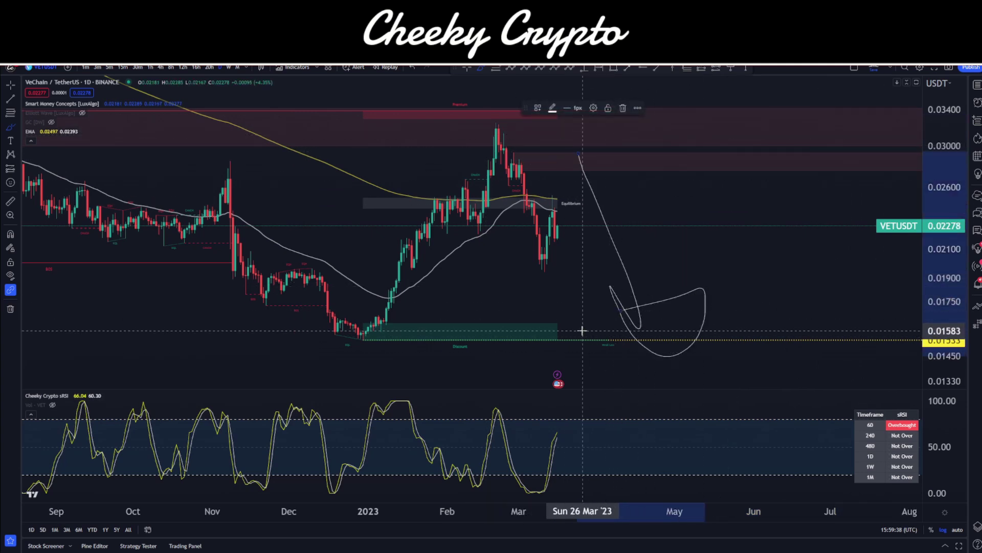
key(Delete)
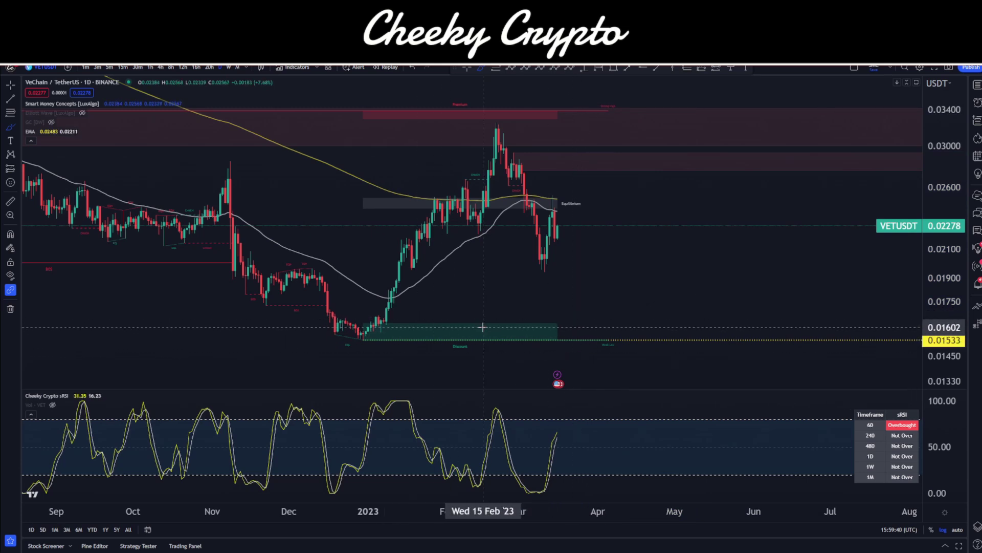
drag(594, 333, 589, 333)
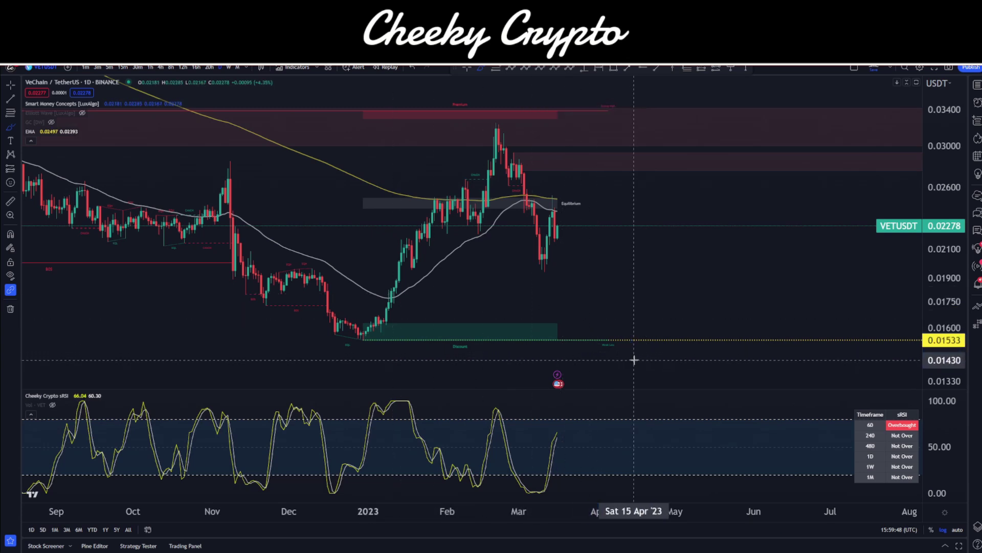
mouse_move(391, 310)
mouse_down()
mouse_move(521, 325)
mouse_move(681, 315)
mouse_up()
key(Delete)
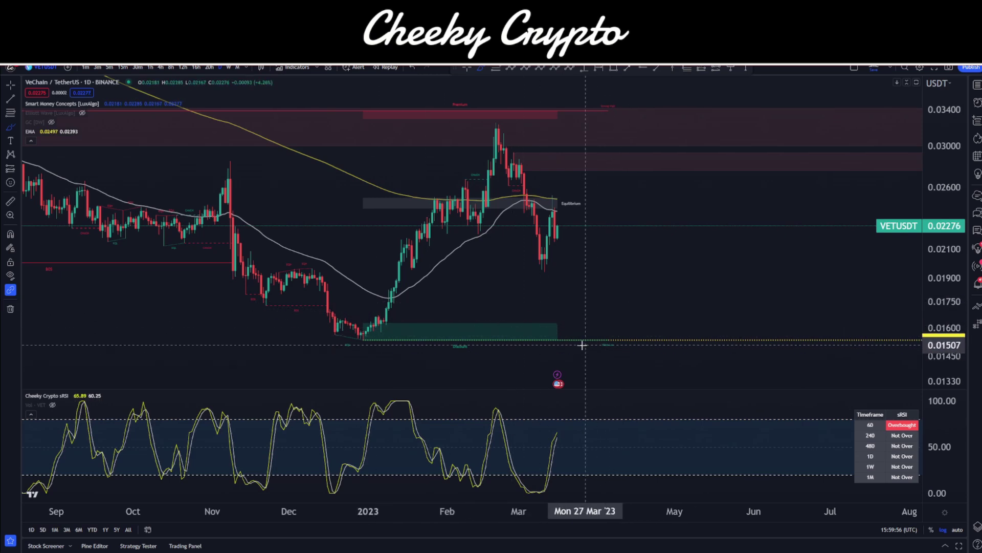
scroll(177, 248, down, 8)
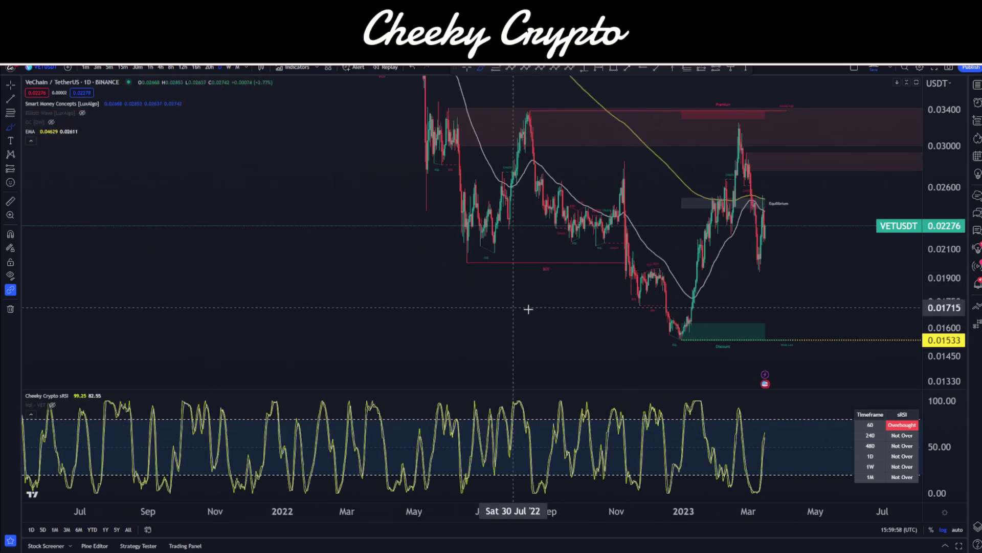
scroll(538, 309, up, 8)
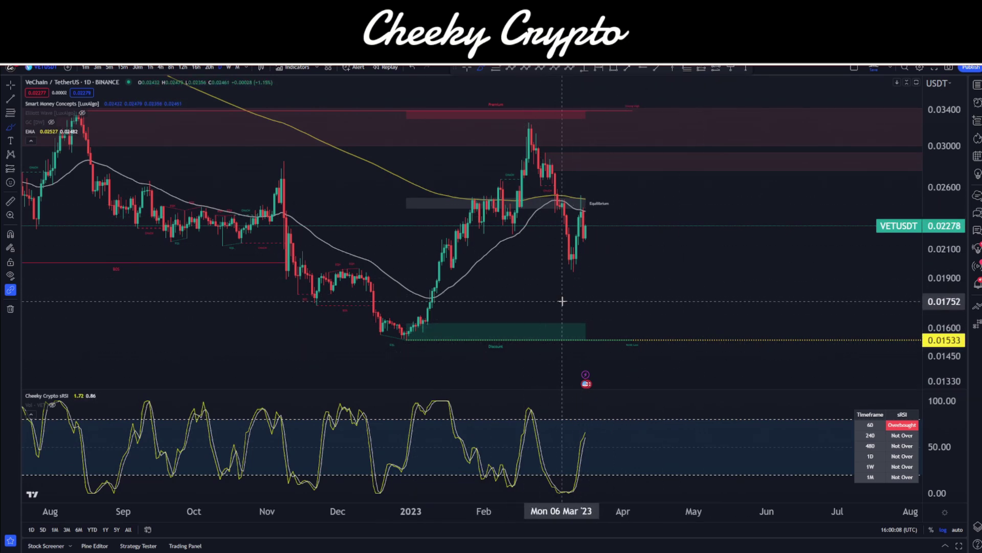
scroll(562, 301, down, 3)
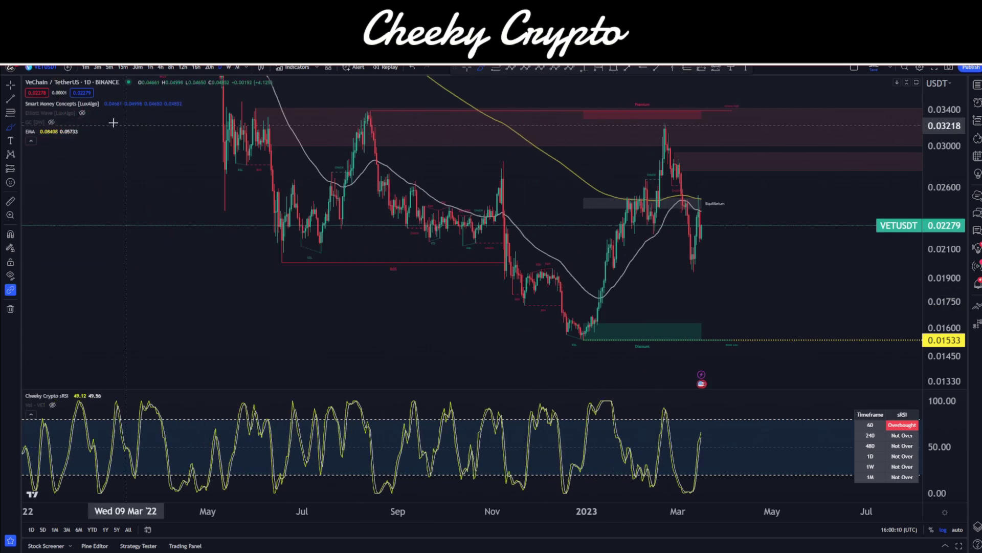
scroll(413, 292, down, 3)
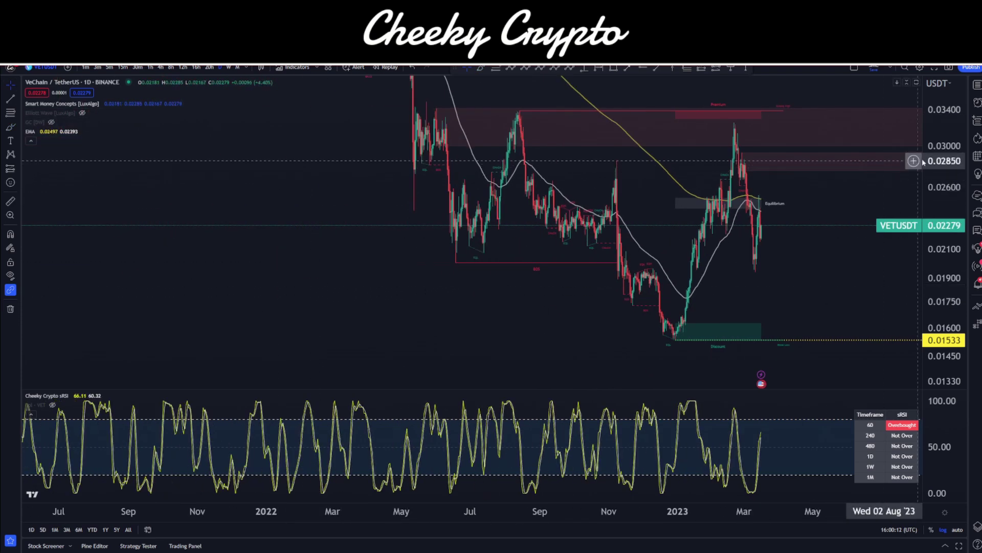
drag(763, 274, 697, 309)
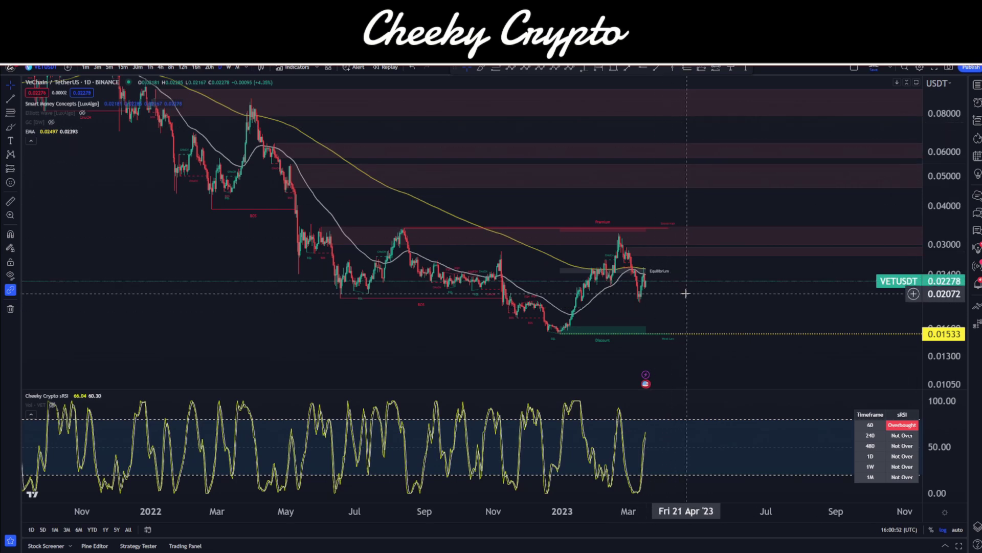
drag(688, 293, 604, 283)
drag(935, 354, 937, 220)
drag(711, 343, 832, 247)
scroll(649, 283, up, 10)
drag(476, 272, 744, 270)
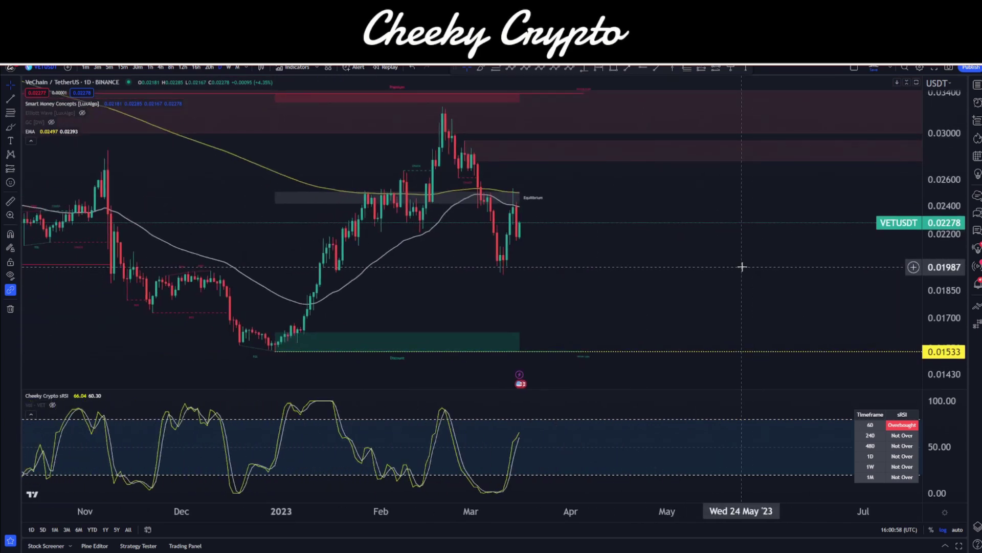
drag(650, 269, 648, 280)
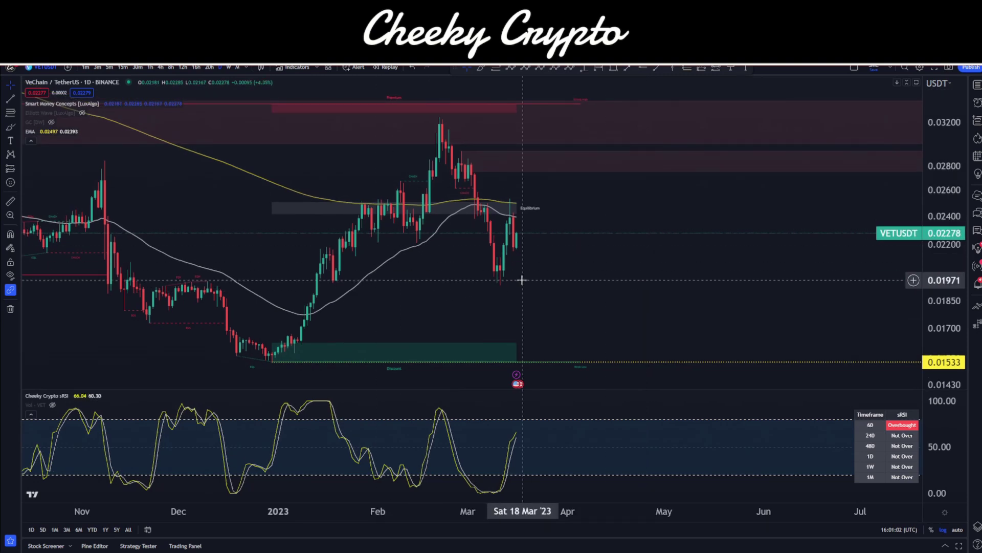
click(629, 69)
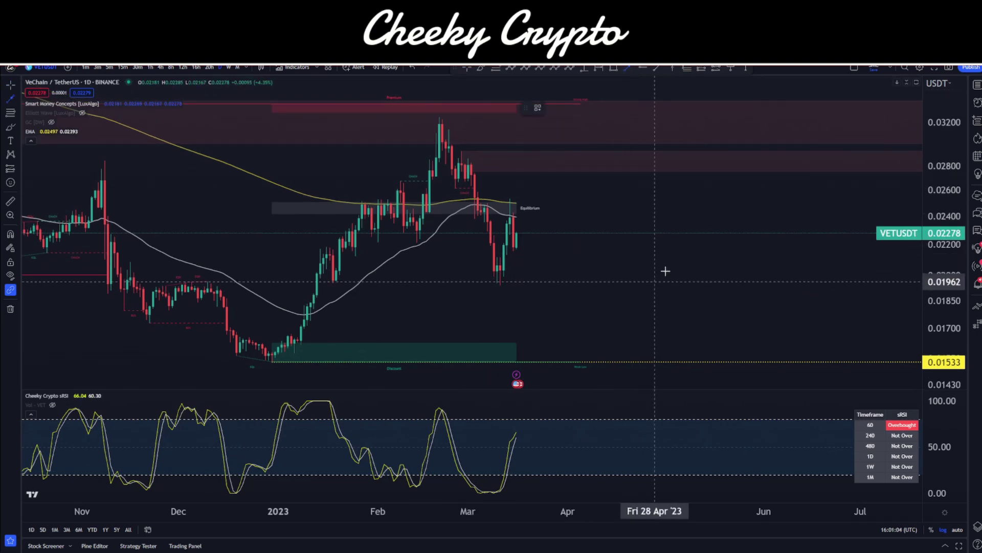
mouse_move(708, 206)
mouse_down()
mouse_move(528, 214)
mouse_move(510, 197)
mouse_move(529, 200)
mouse_move(497, 207)
mouse_move(520, 202)
mouse_move(476, 193)
mouse_move(503, 213)
mouse_move(541, 215)
mouse_up()
key(Delete)
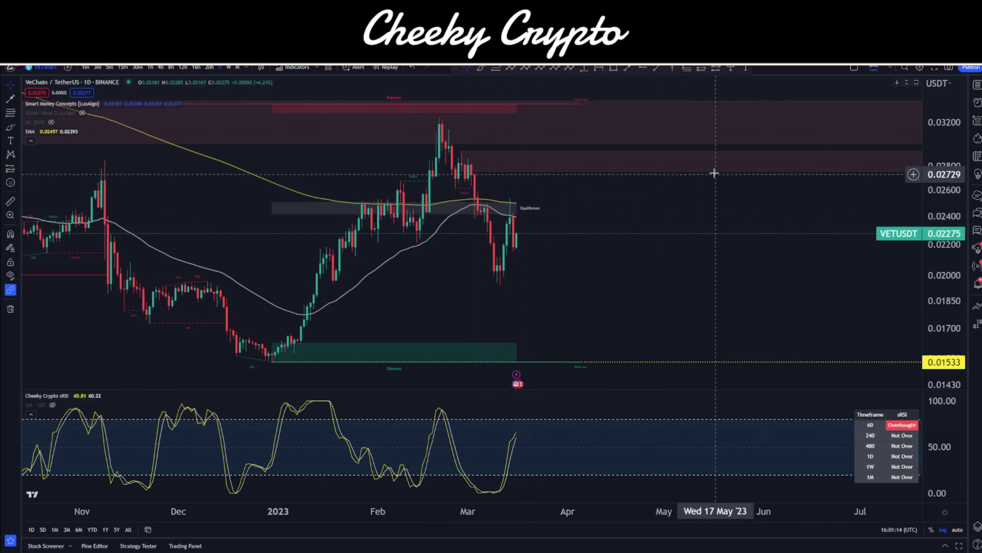
click(714, 68)
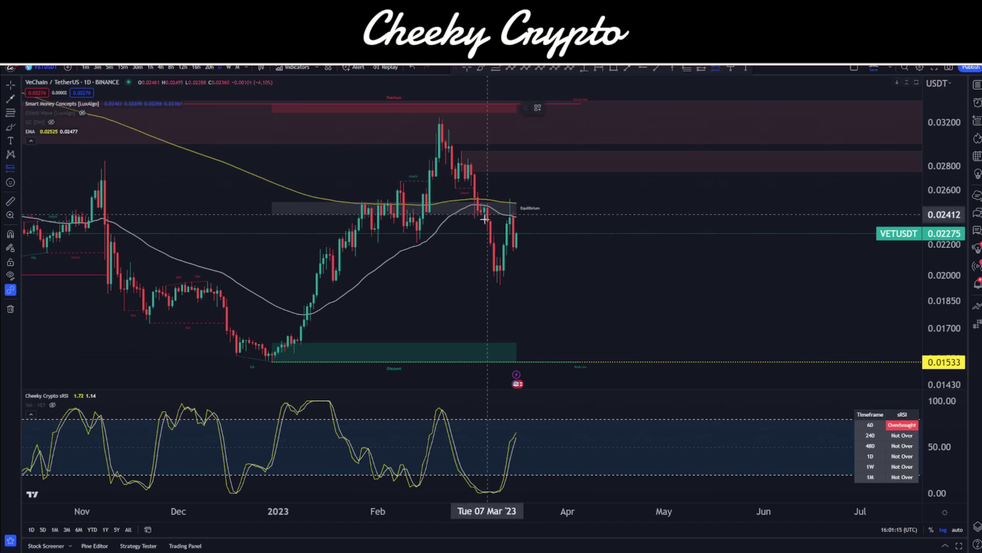
click(509, 210)
drag(510, 161, 513, 197)
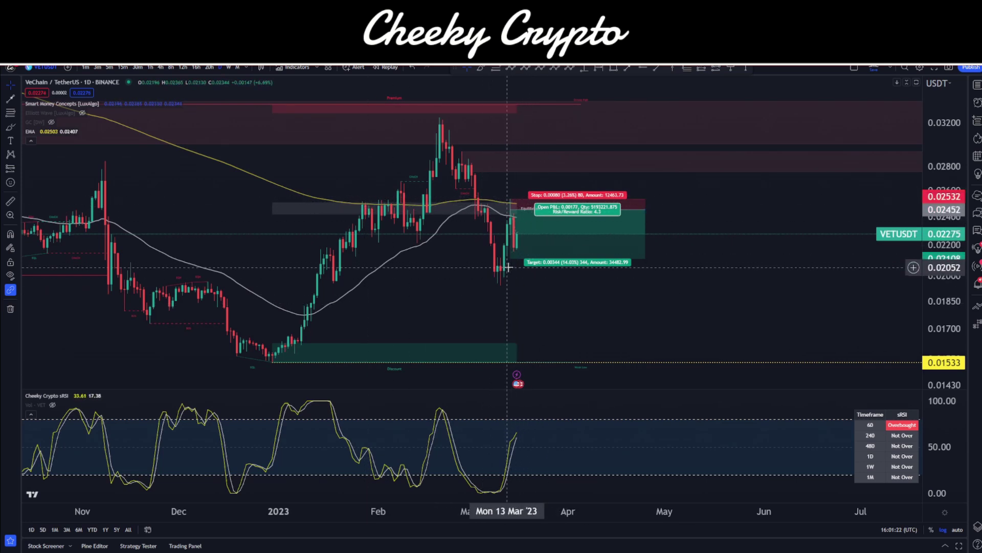
mouse_move(510, 259)
mouse_down()
mouse_move(513, 240)
mouse_move(523, 246)
mouse_up()
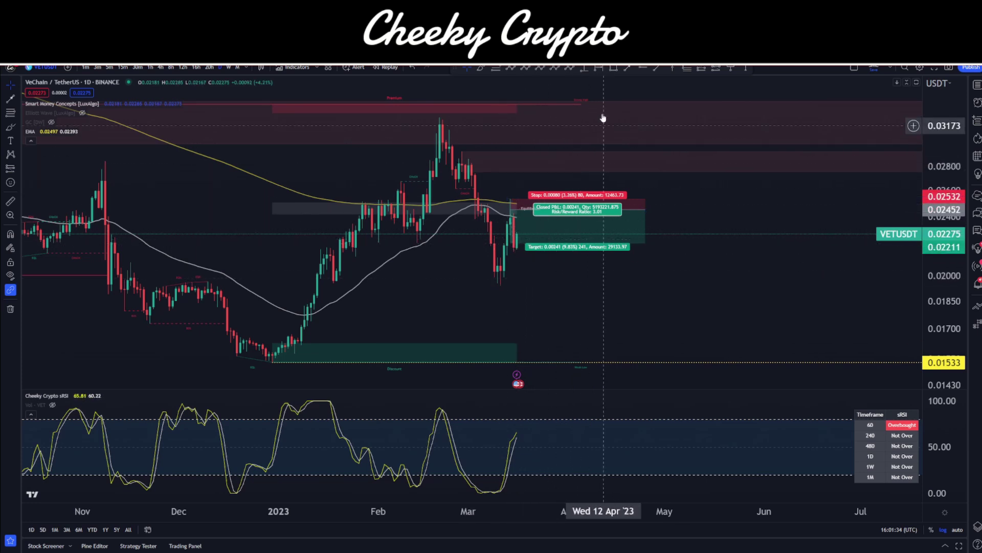
click(581, 239)
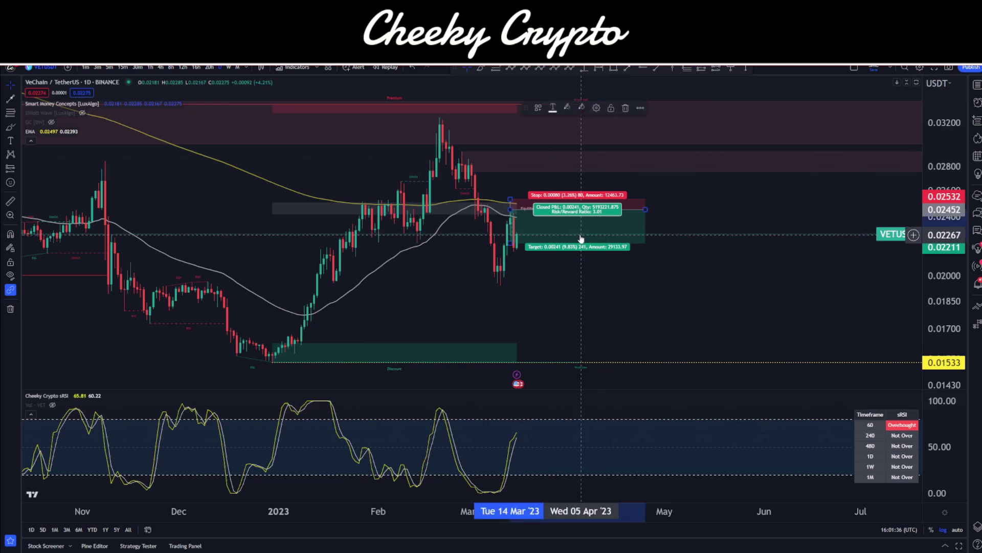
key(Delete)
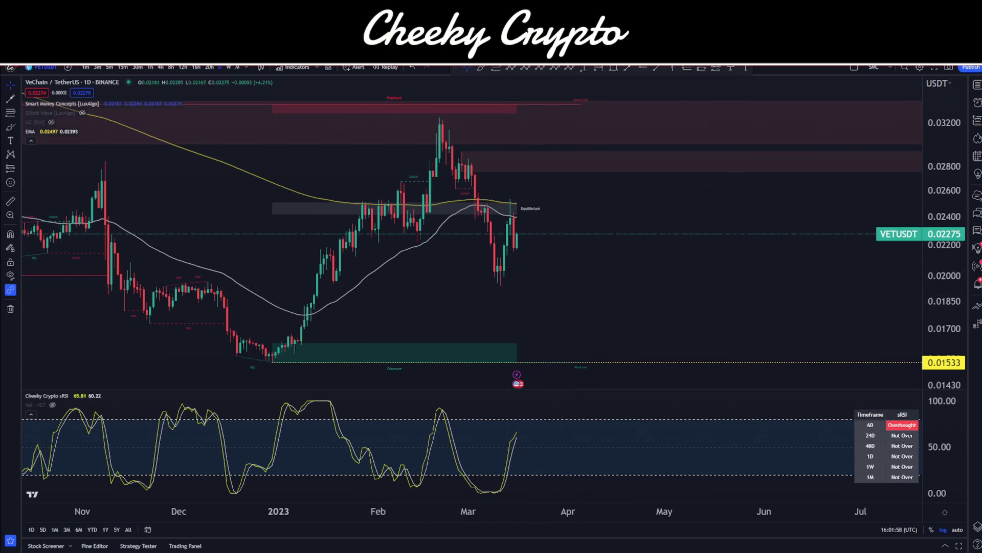
click(307, 10)
drag(720, 174, 681, 170)
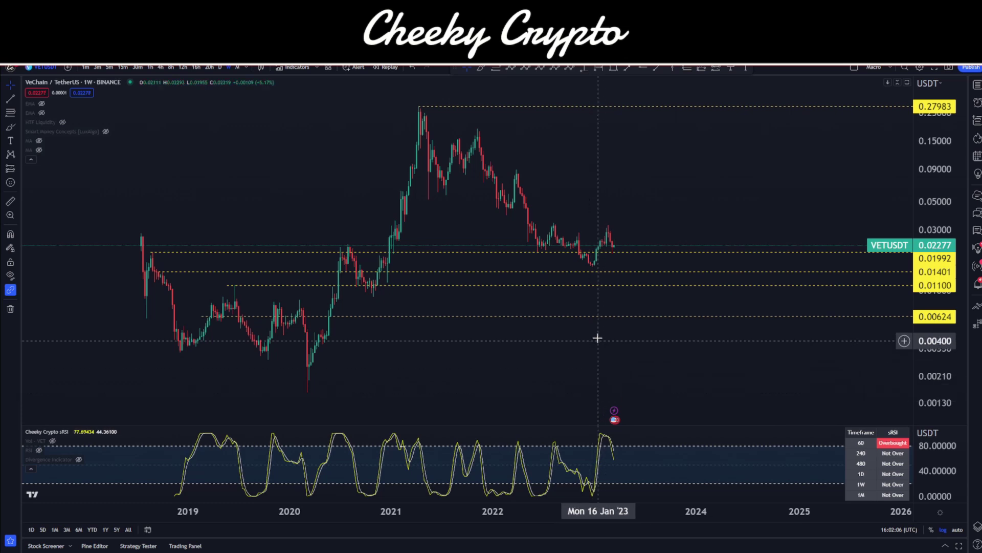
click(628, 67)
drag(572, 354, 596, 288)
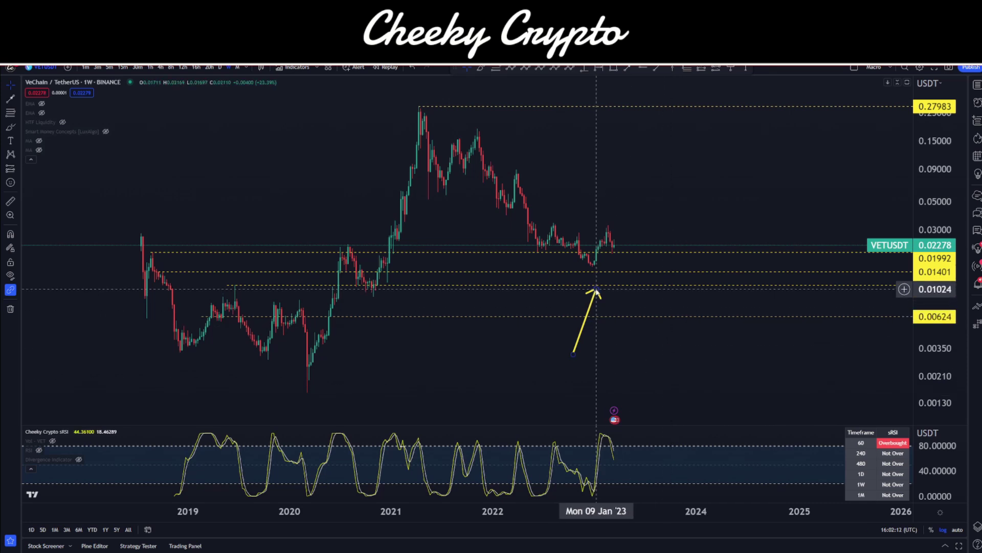
click(596, 289)
key(Delete)
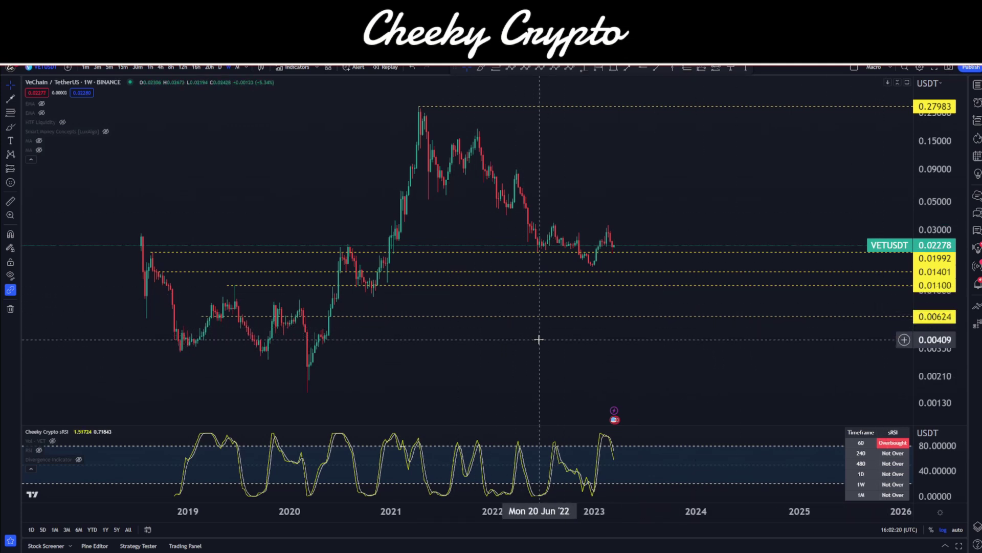
drag(671, 213, 679, 223)
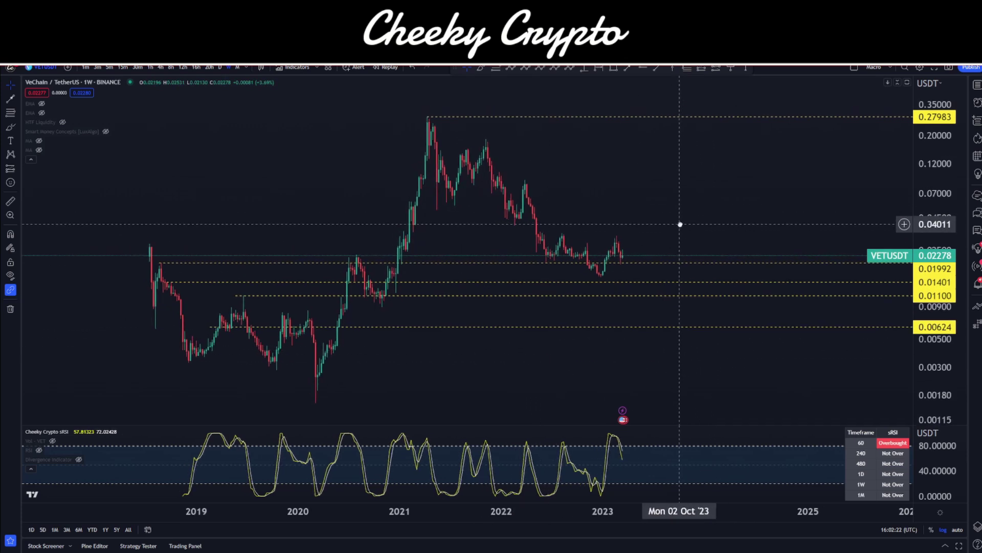
click(388, 11)
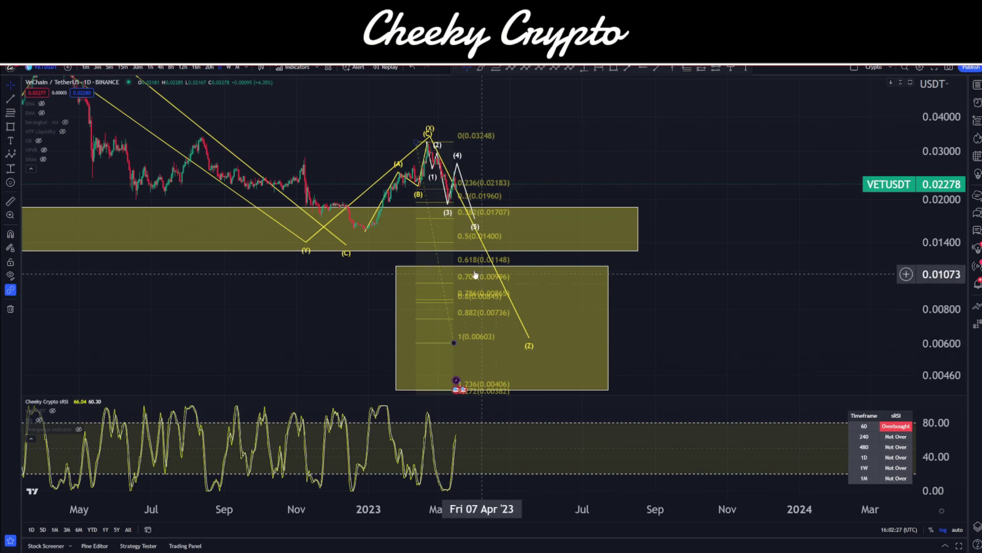
key(ctrl+Tab)
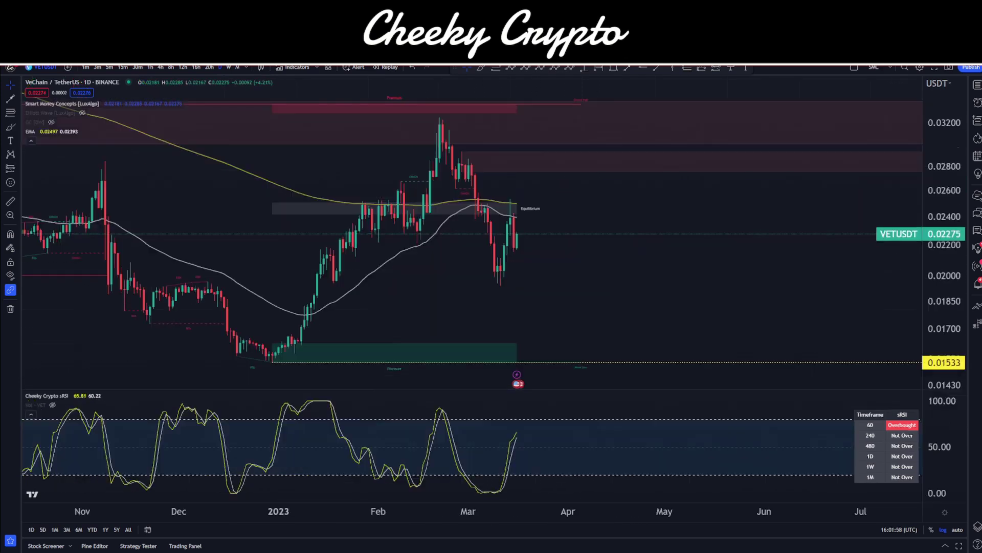
scroll(226, 285, down, 5)
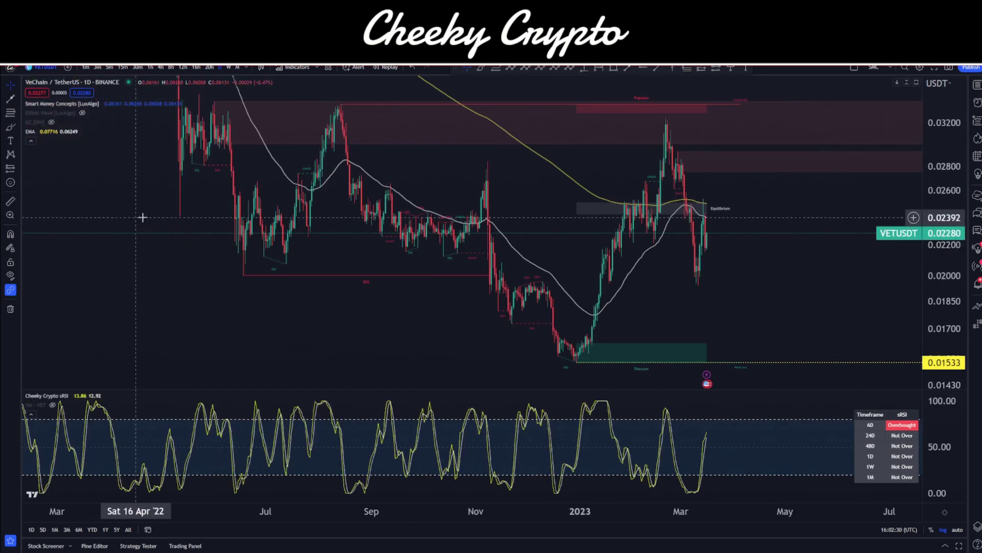
scroll(546, 286, up, 5)
scroll(613, 292, down, 1)
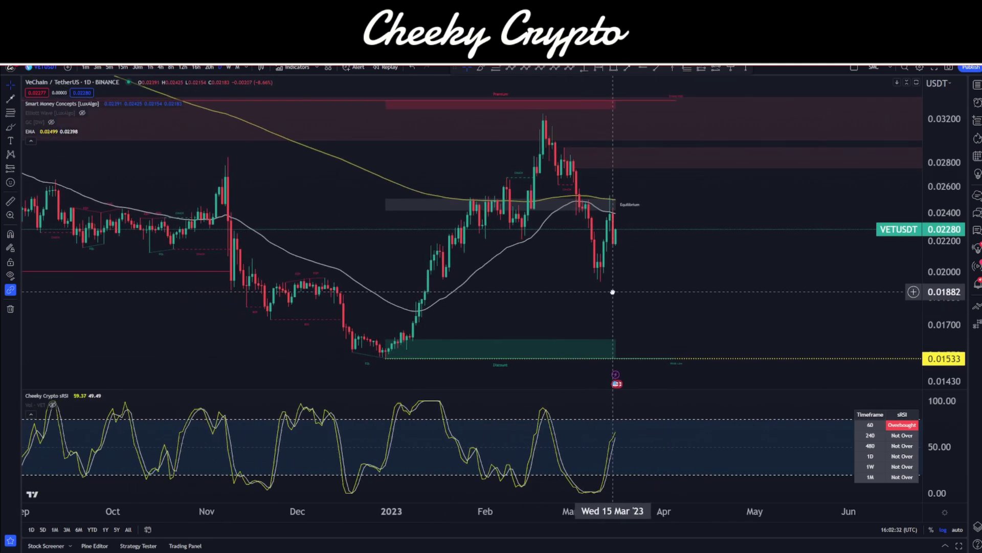